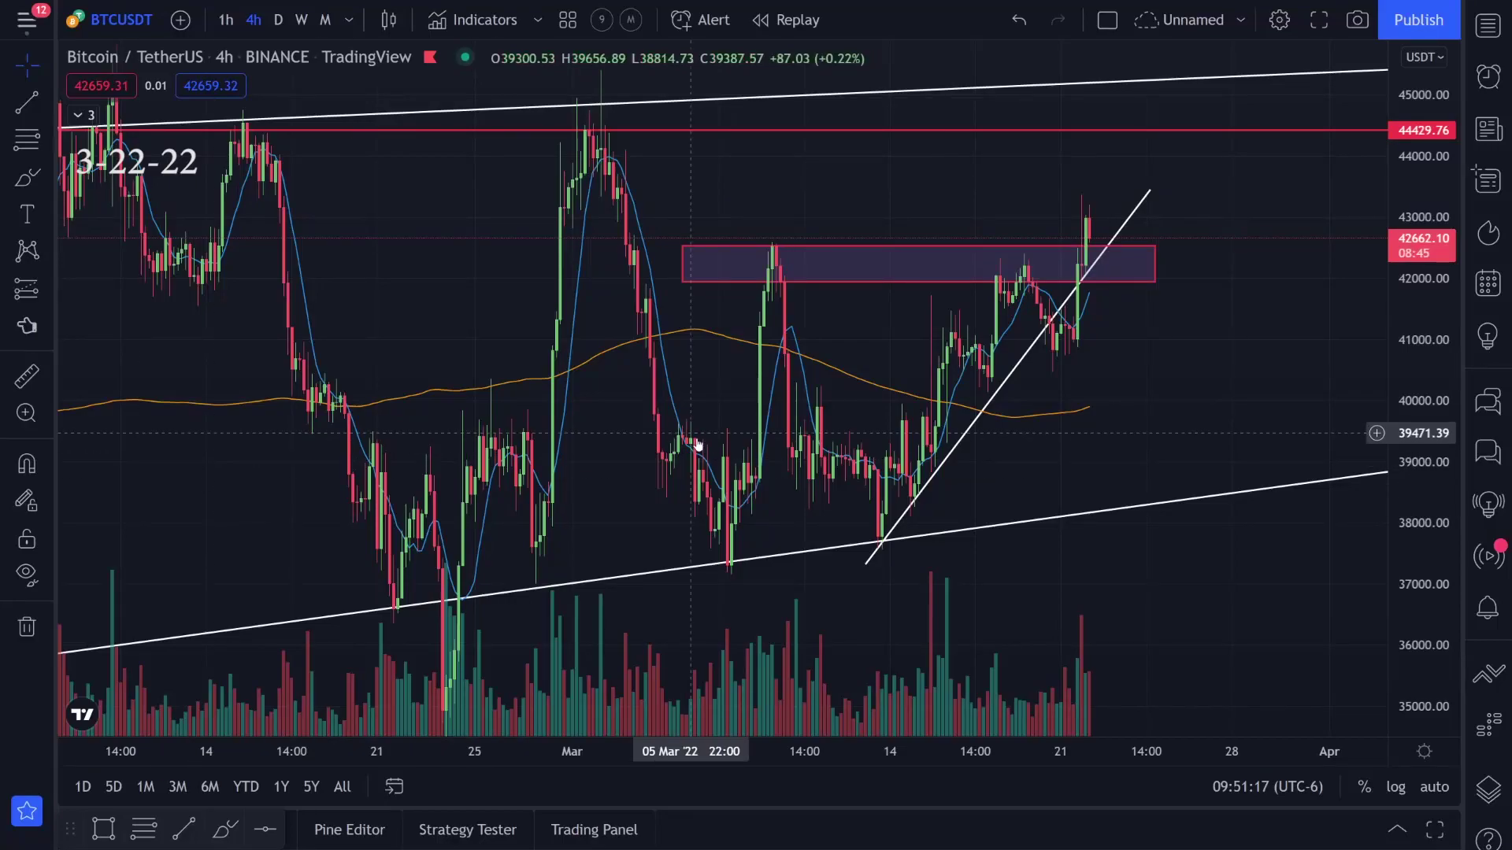
# Highlight the rising trendline, its lows and candles at the purple zone in green, then undo.
pyautogui.scroll(3, 882, 433)
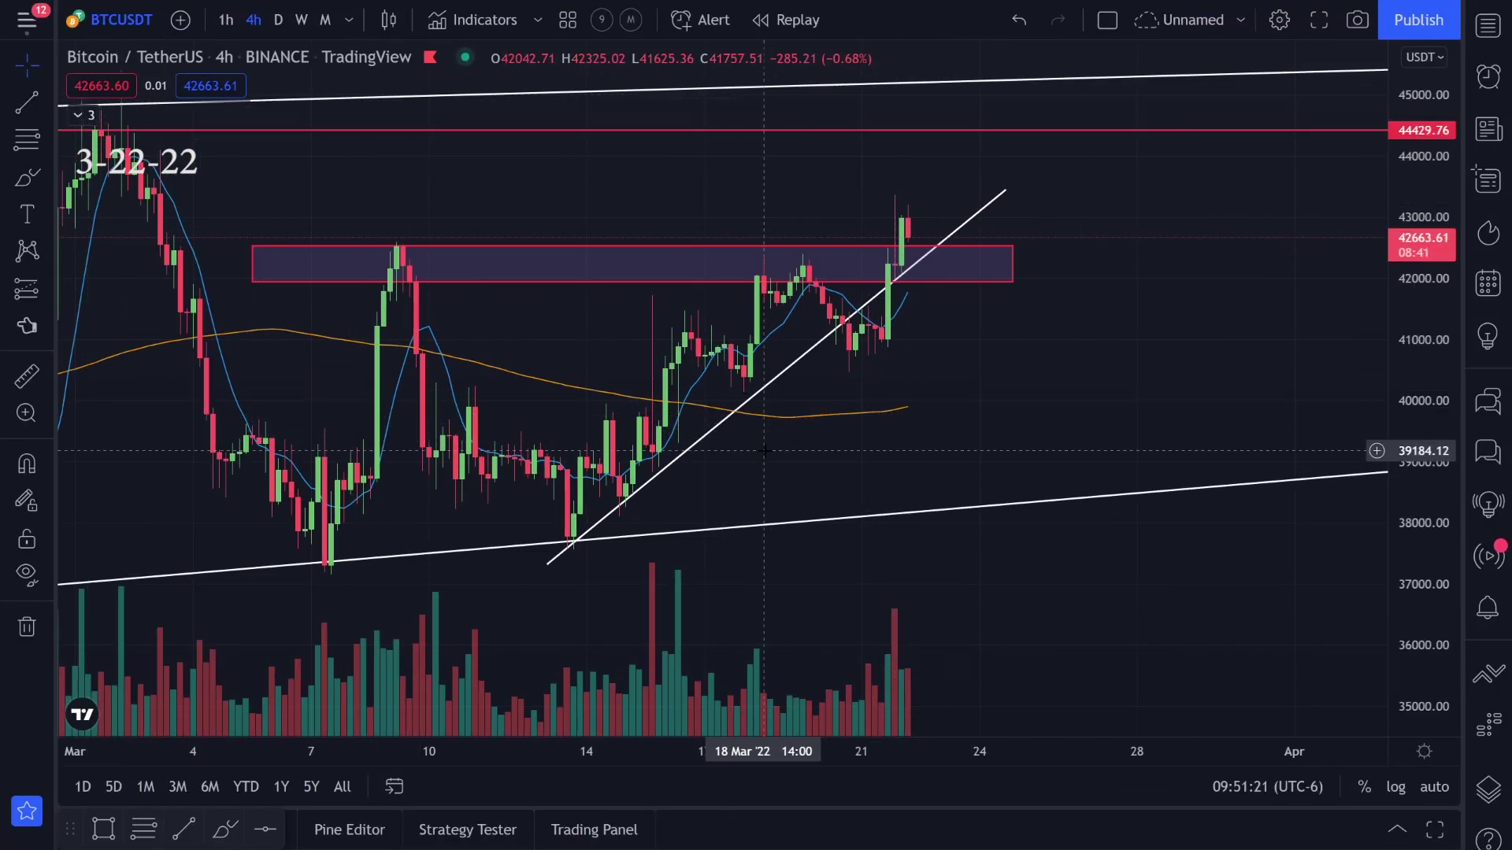
pyautogui.click(27, 178)
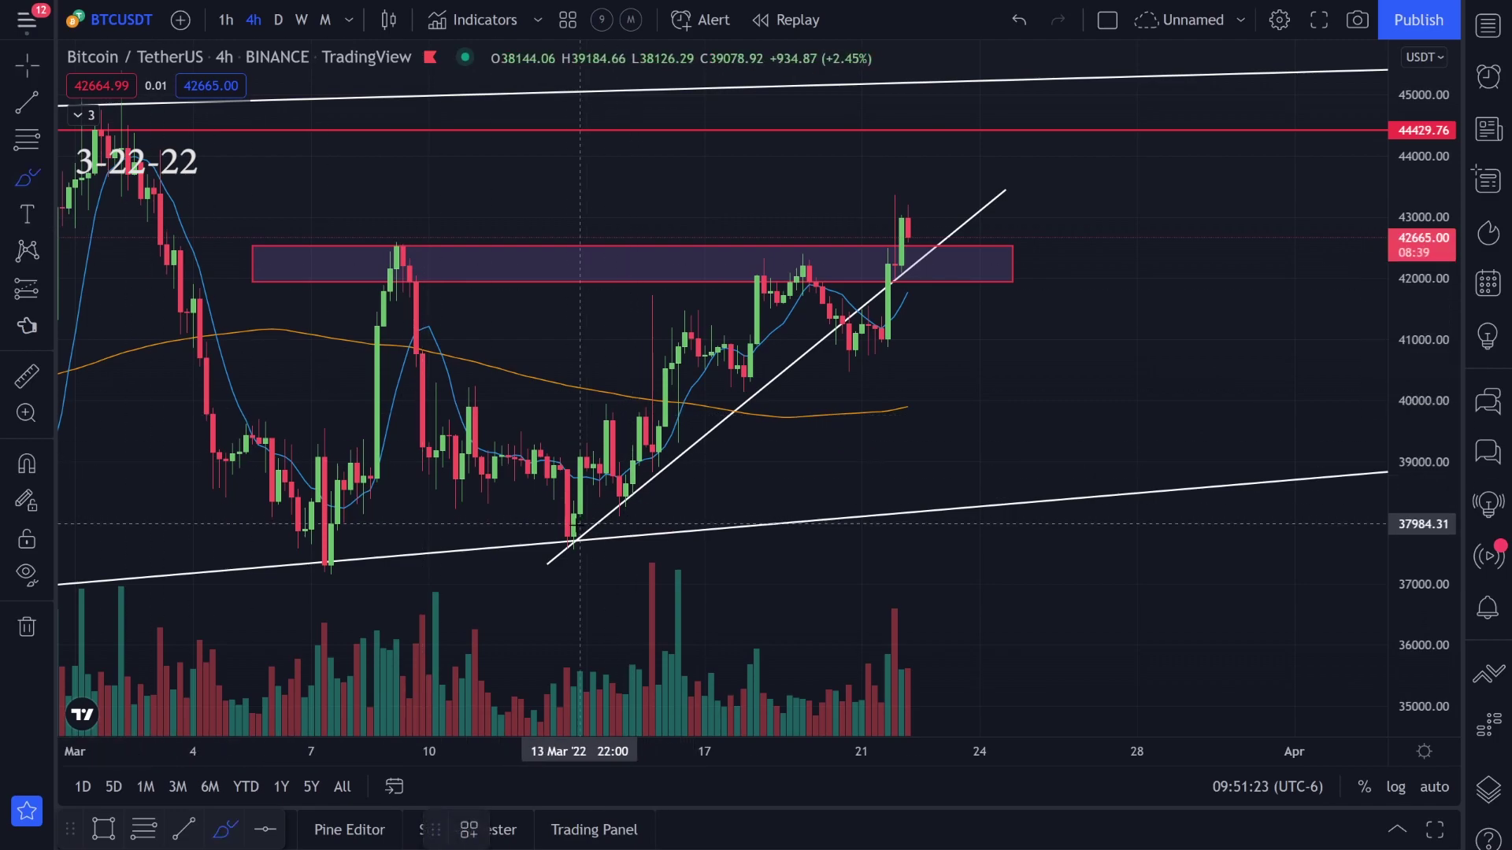
pyautogui.moveTo(567, 538); pyautogui.dragTo(954, 220)
pyautogui.moveTo(595, 508)
pyautogui.mouseDown()
pyautogui.moveTo(562, 521)
pyautogui.moveTo(596, 512)
pyautogui.moveTo(632, 464)
pyautogui.mouseUp()
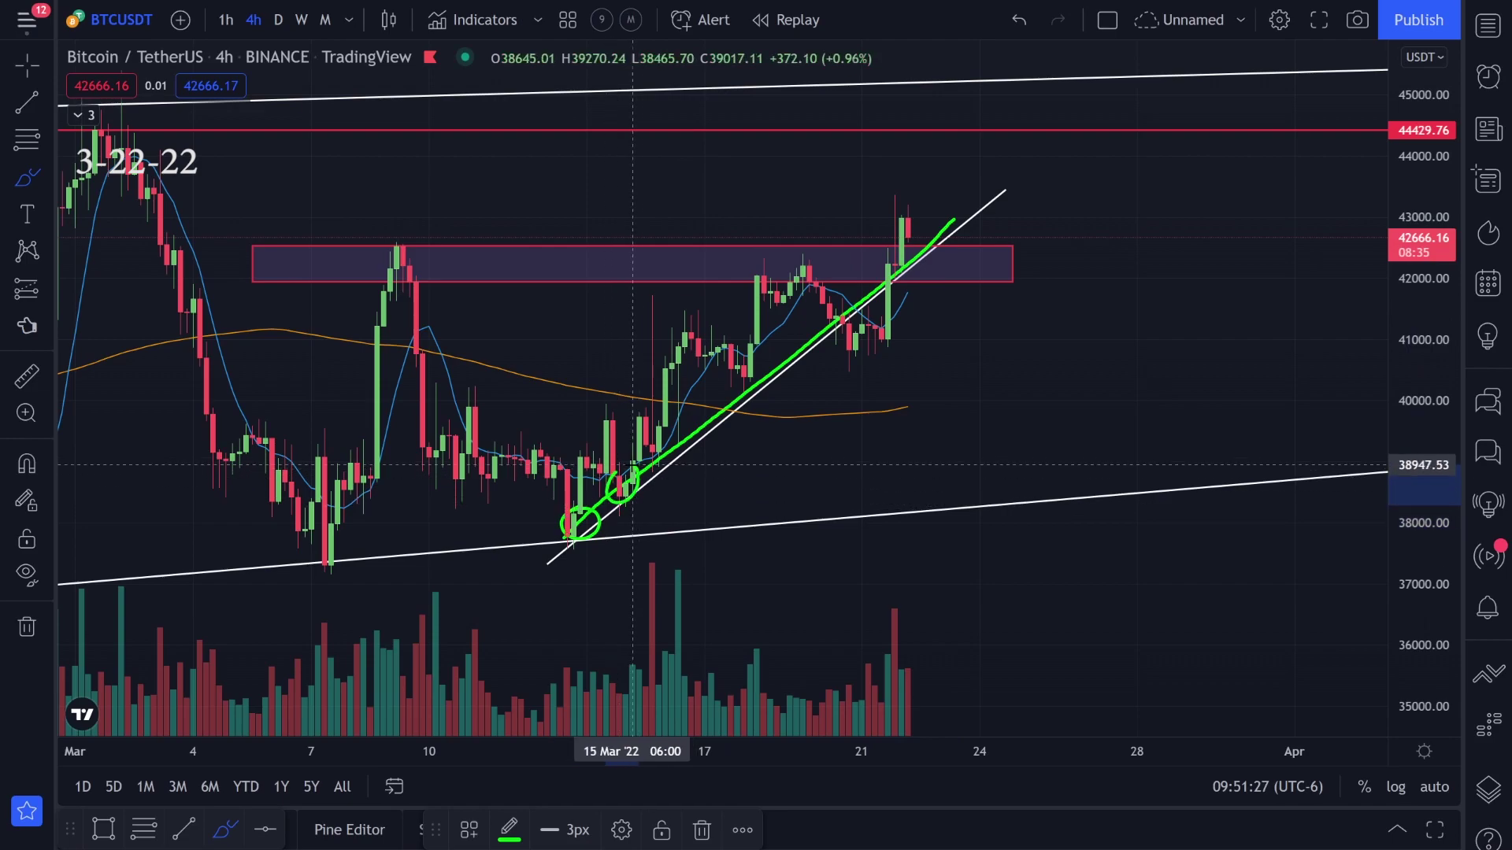
pyautogui.hotkey('ctrl', 'z')
pyautogui.hotkey('ctrl', 'z')
pyautogui.hotkey('ctrl', 'z')
pyautogui.hotkey('ctrl', 'z')
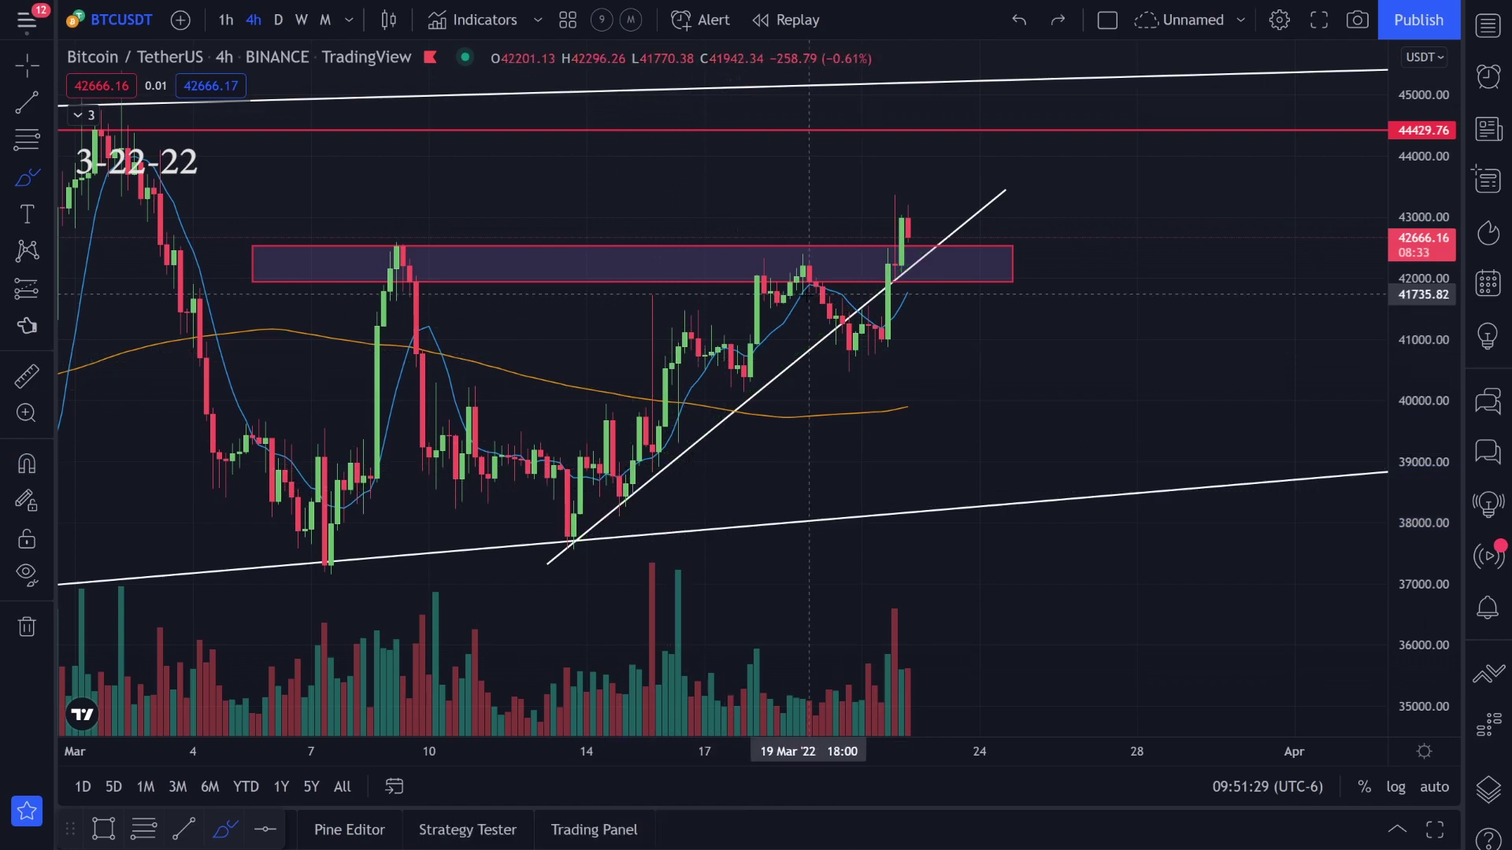
pyautogui.moveTo(819, 288)
pyautogui.mouseDown()
pyautogui.moveTo(864, 323)
pyautogui.moveTo(900, 479)
pyautogui.mouseUp()
pyautogui.hotkey('ctrl', 'z')
pyautogui.hotkey('ctrl', 'z')
pyautogui.moveTo(848, 334)
pyautogui.mouseDown()
pyautogui.moveTo(863, 352)
pyautogui.moveTo(889, 251)
pyautogui.mouseUp()
pyautogui.hotkey('ctrl', 'z')
pyautogui.scroll(-3, 505, 312)
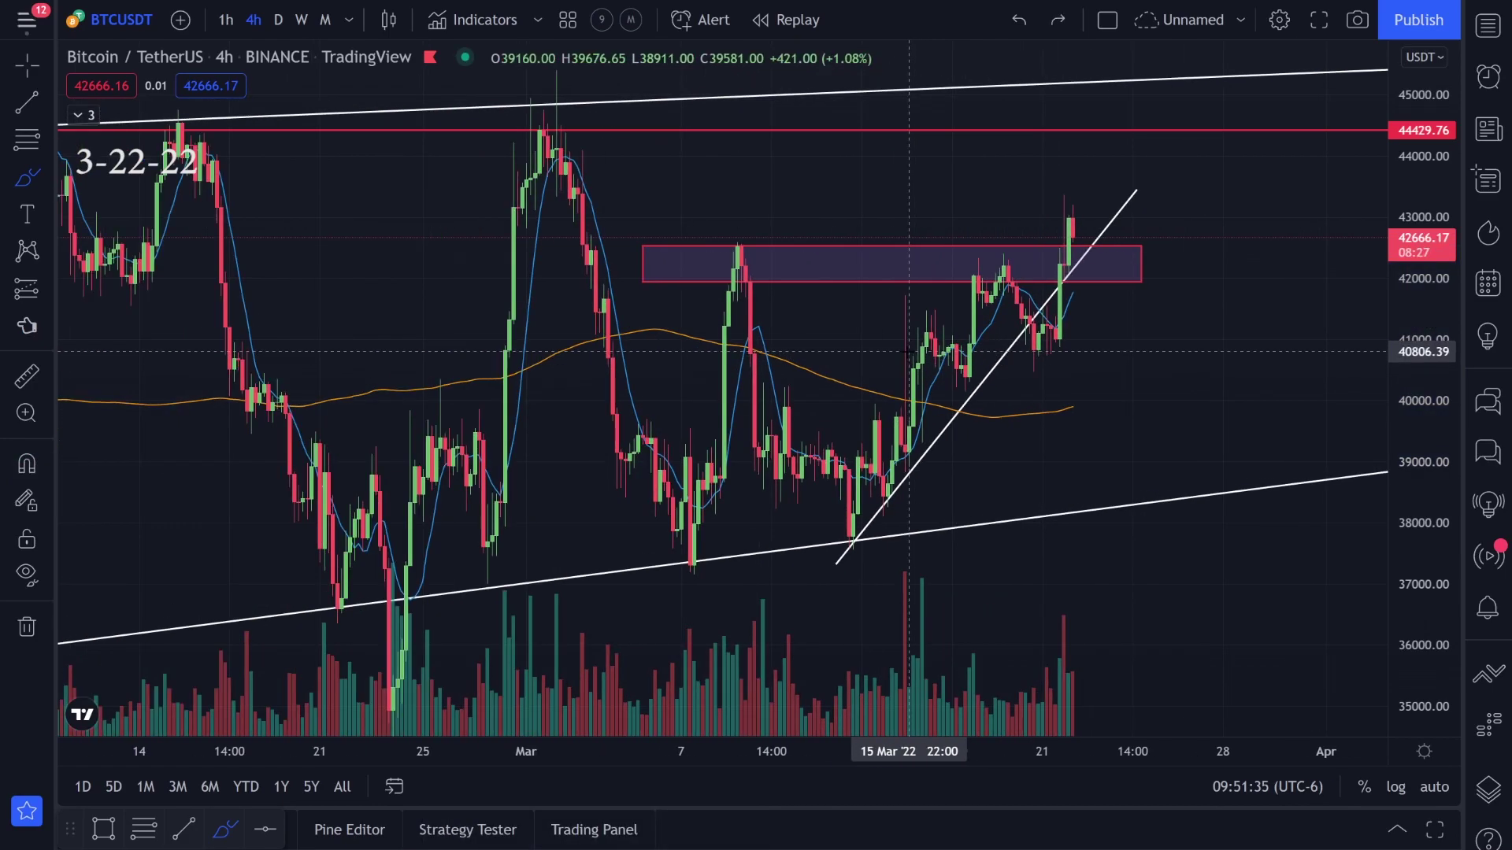
# Delete the short ascending trendline from the 4h chart.
pyautogui.press('Escape')
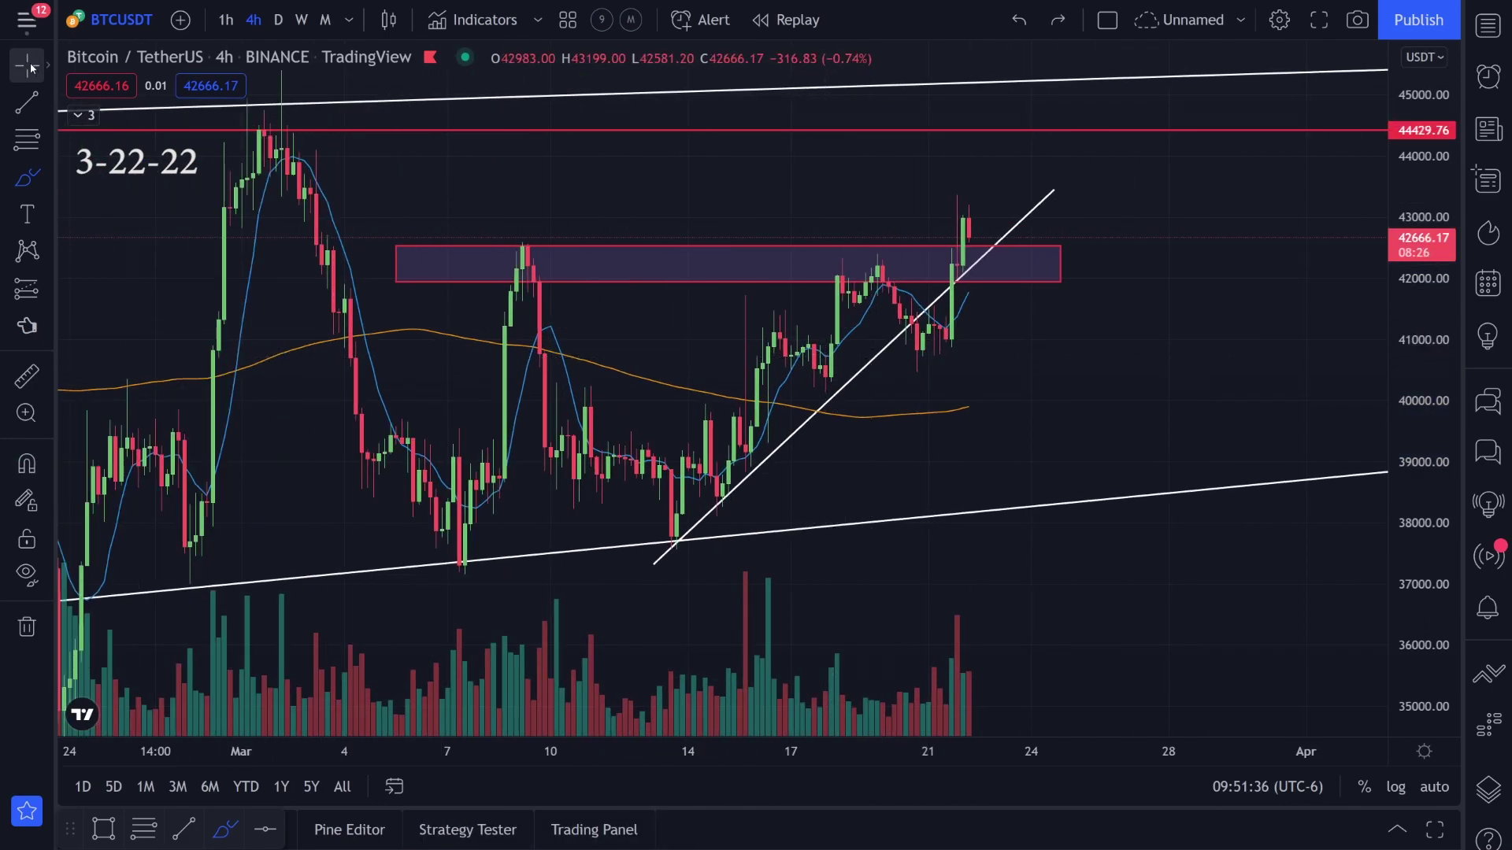
pyautogui.click(881, 360)
pyautogui.press('Delete')
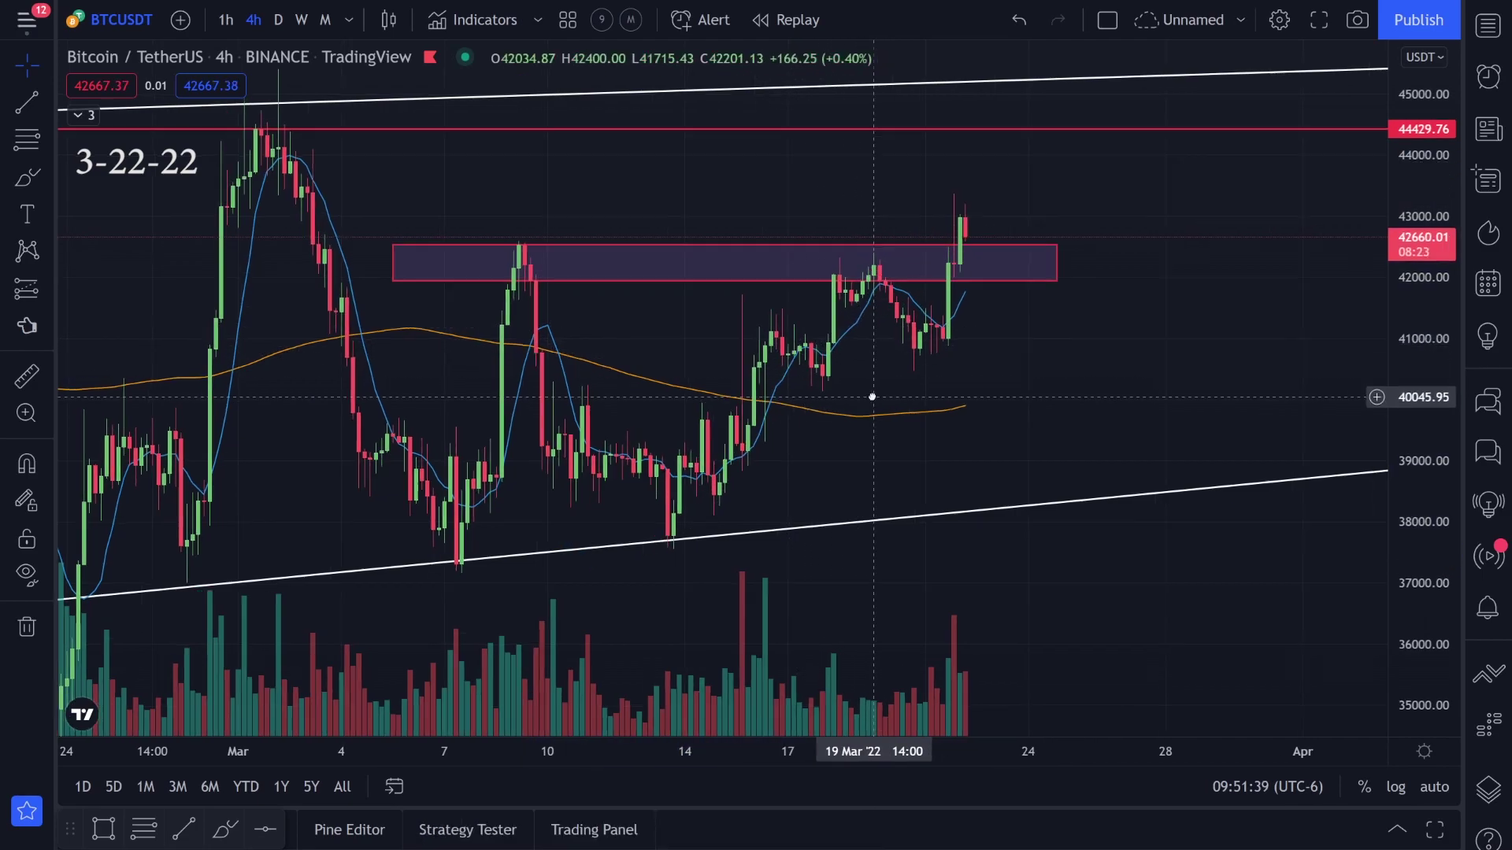
# Pan the chart, underline the top of the purple zone in green, then undo it.
pyautogui.hscroll(4, 872, 397)
pyautogui.hscroll(-2, 763, 398)
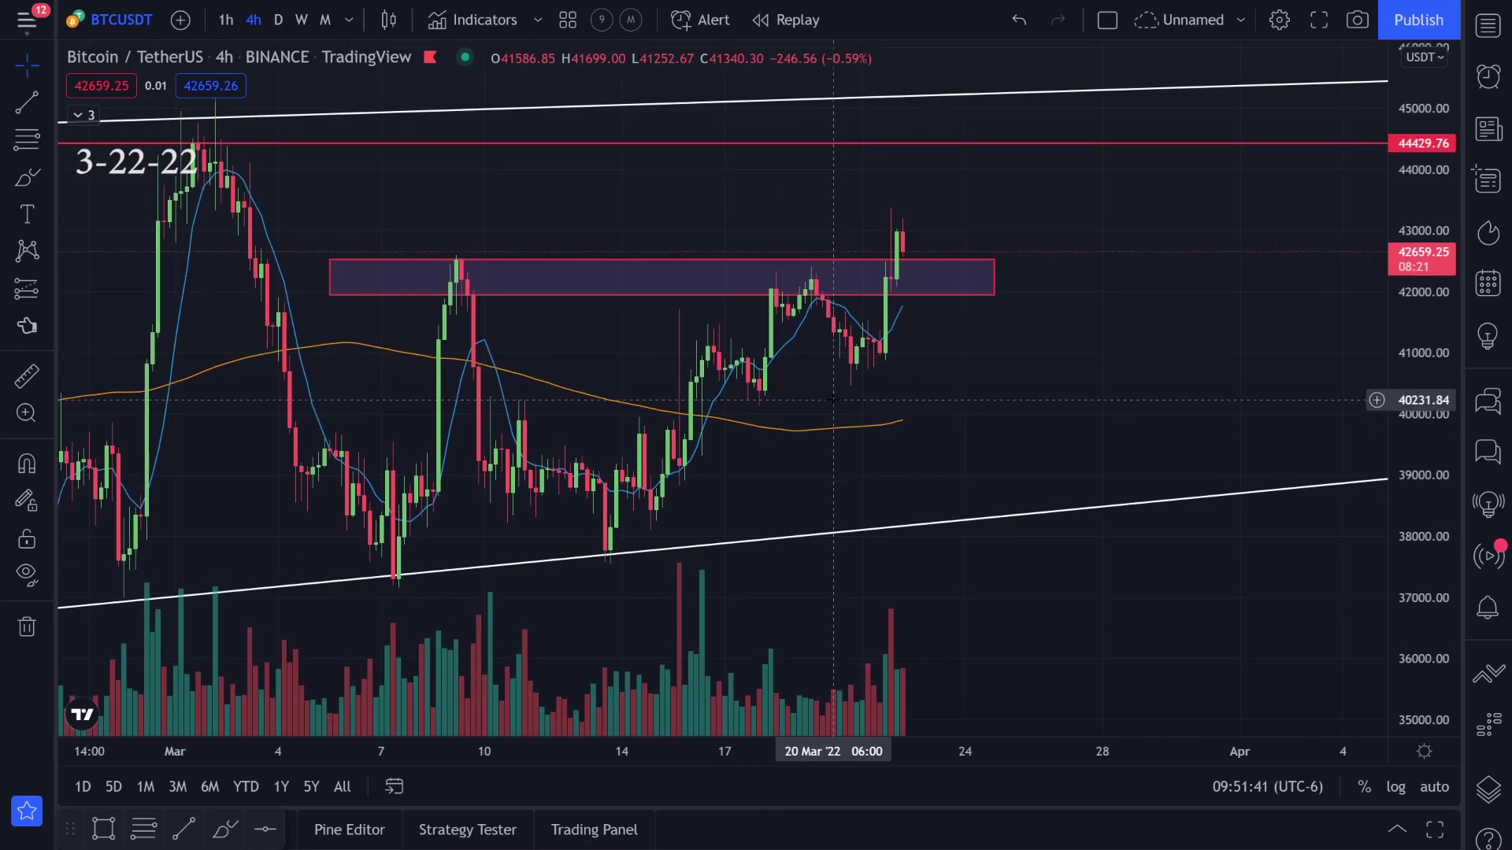
pyautogui.hscroll(-2, 827, 404)
pyautogui.scroll(-2, 827, 404)
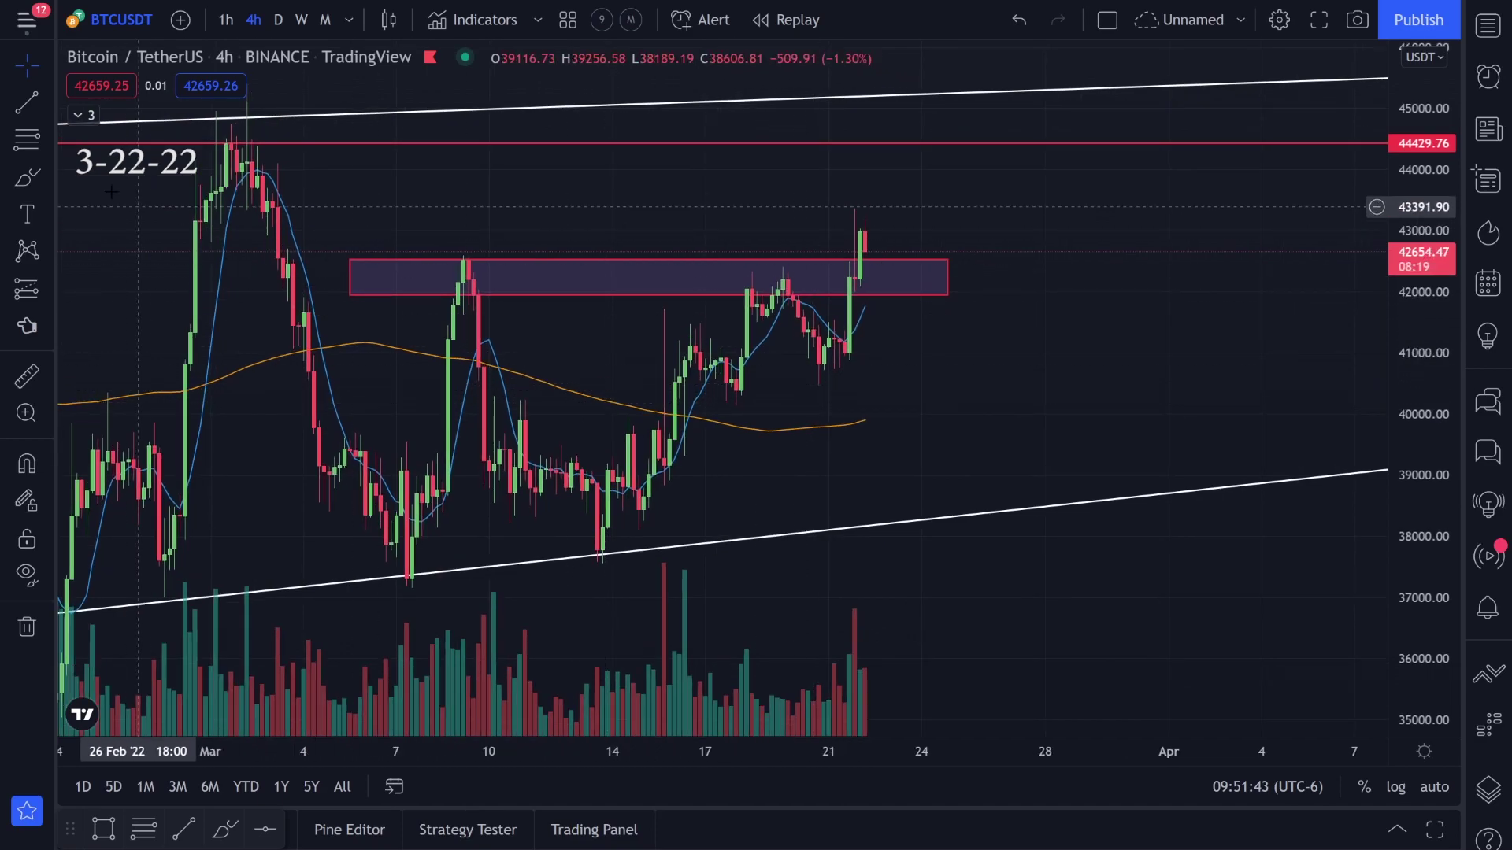
pyautogui.click(27, 178)
pyautogui.moveTo(411, 258)
pyautogui.mouseDown()
pyautogui.moveTo(839, 252)
pyautogui.moveTo(628, 295)
pyautogui.moveTo(407, 265)
pyautogui.mouseUp()
pyautogui.hotkey('ctrl', 'z')
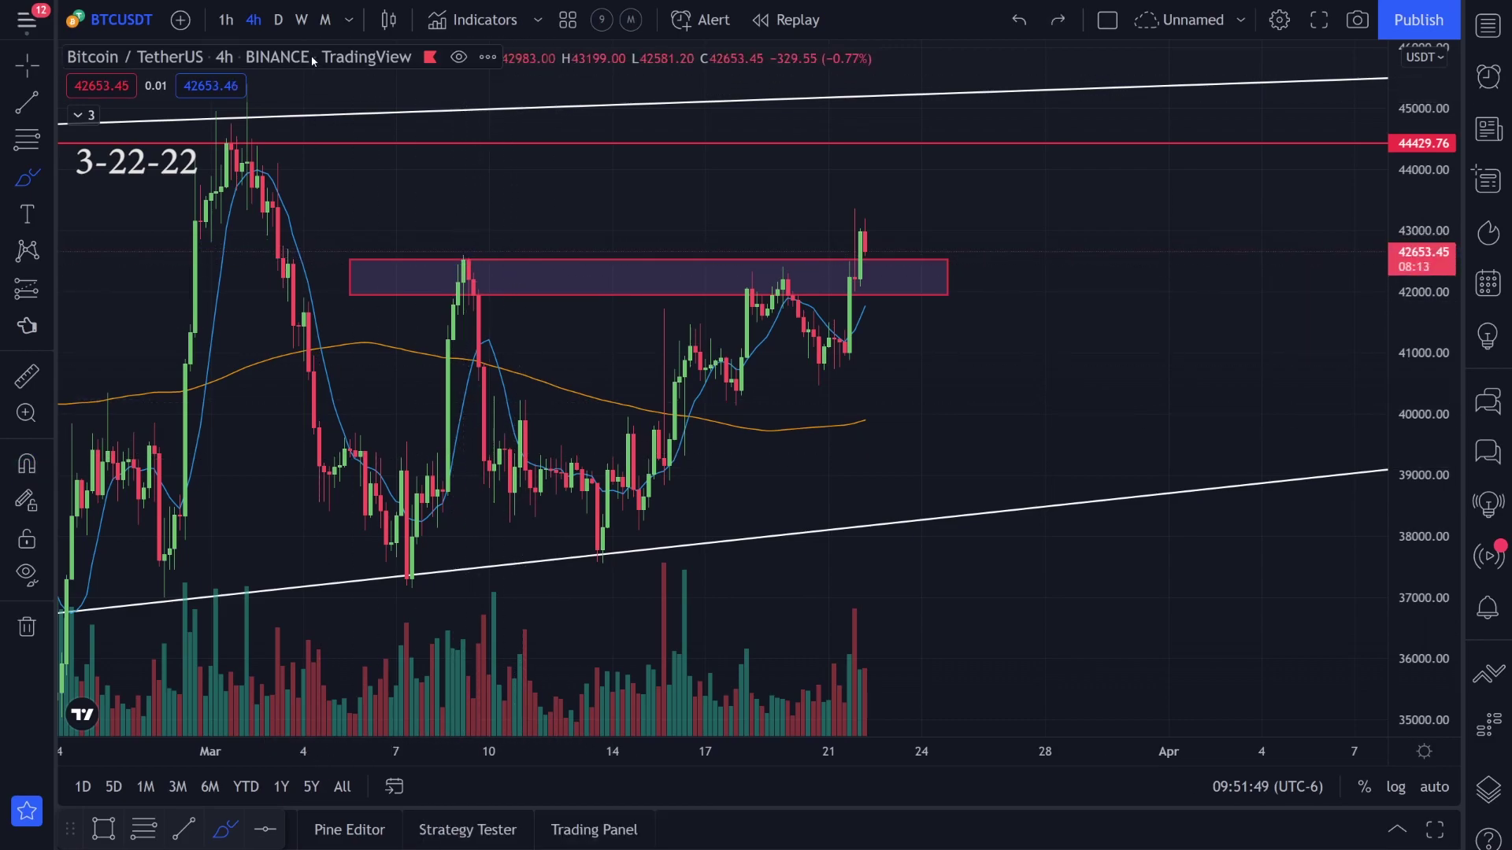
# Switch to the 1D timeframe and trace the purple zone in green, undoing each stroke.
pyautogui.click(279, 19)
pyautogui.scroll(3, 535, 357)
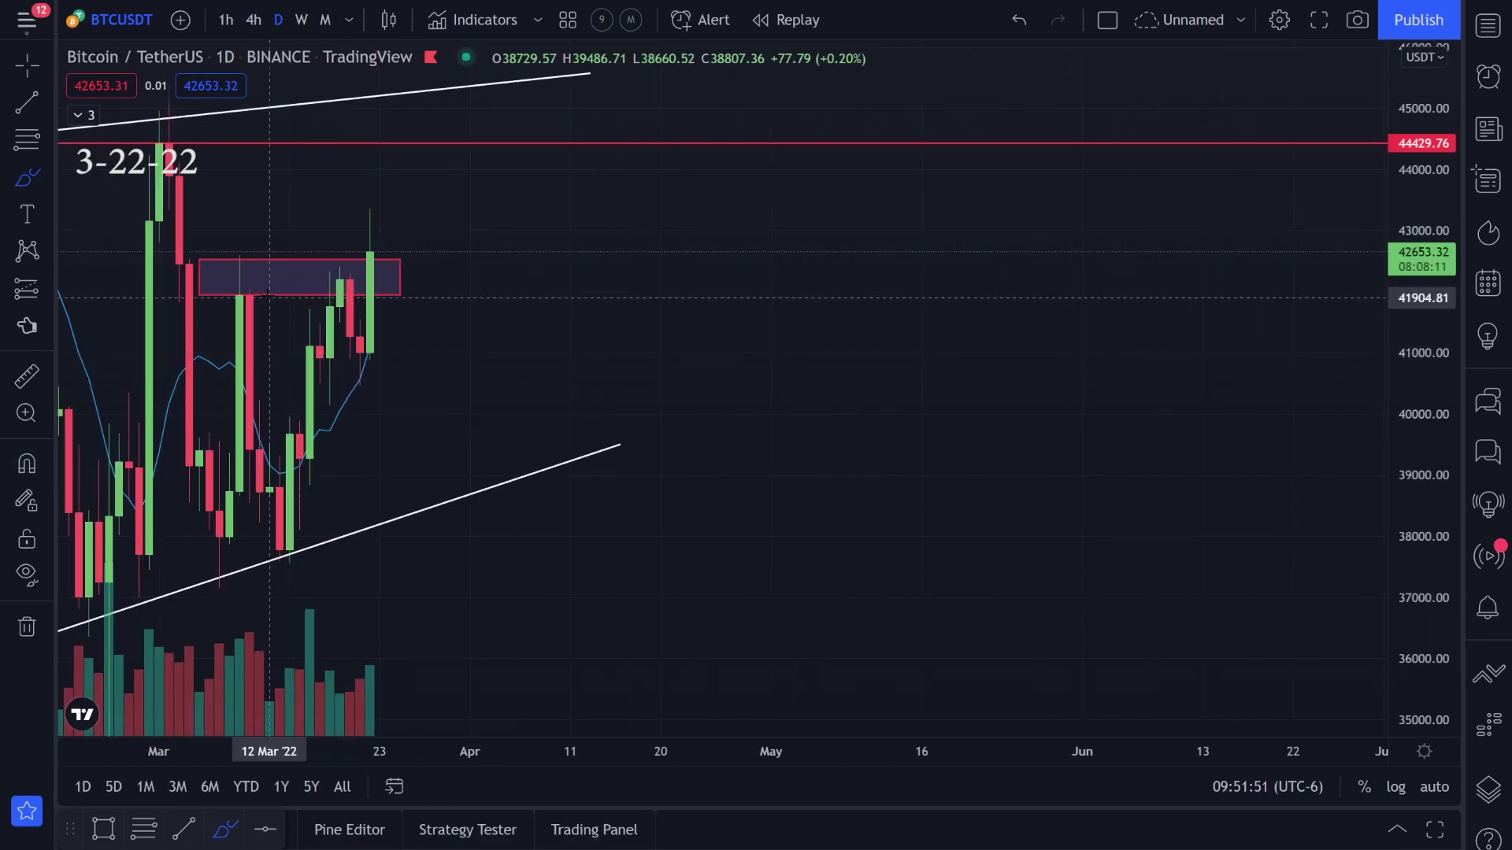
pyautogui.moveTo(243, 281)
pyautogui.mouseDown()
pyautogui.moveTo(229, 298)
pyautogui.moveTo(390, 267)
pyautogui.mouseUp()
pyautogui.hotkey('ctrl', 'z')
pyautogui.hotkey('ctrl', 'z')
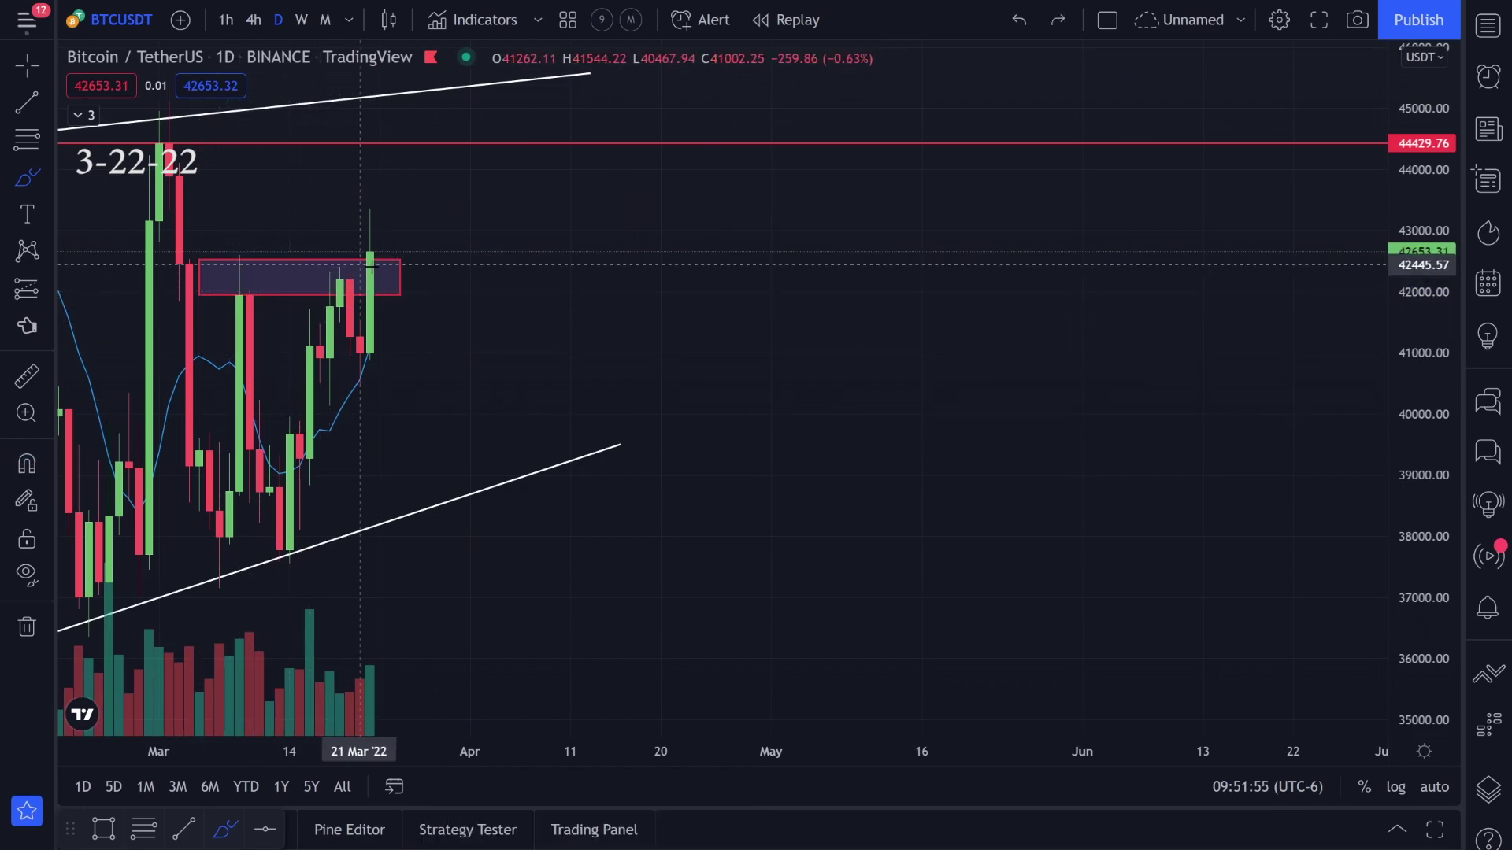
pyautogui.scroll(-3, 500, 282)
pyautogui.moveTo(521, 266); pyautogui.dragTo(668, 266)
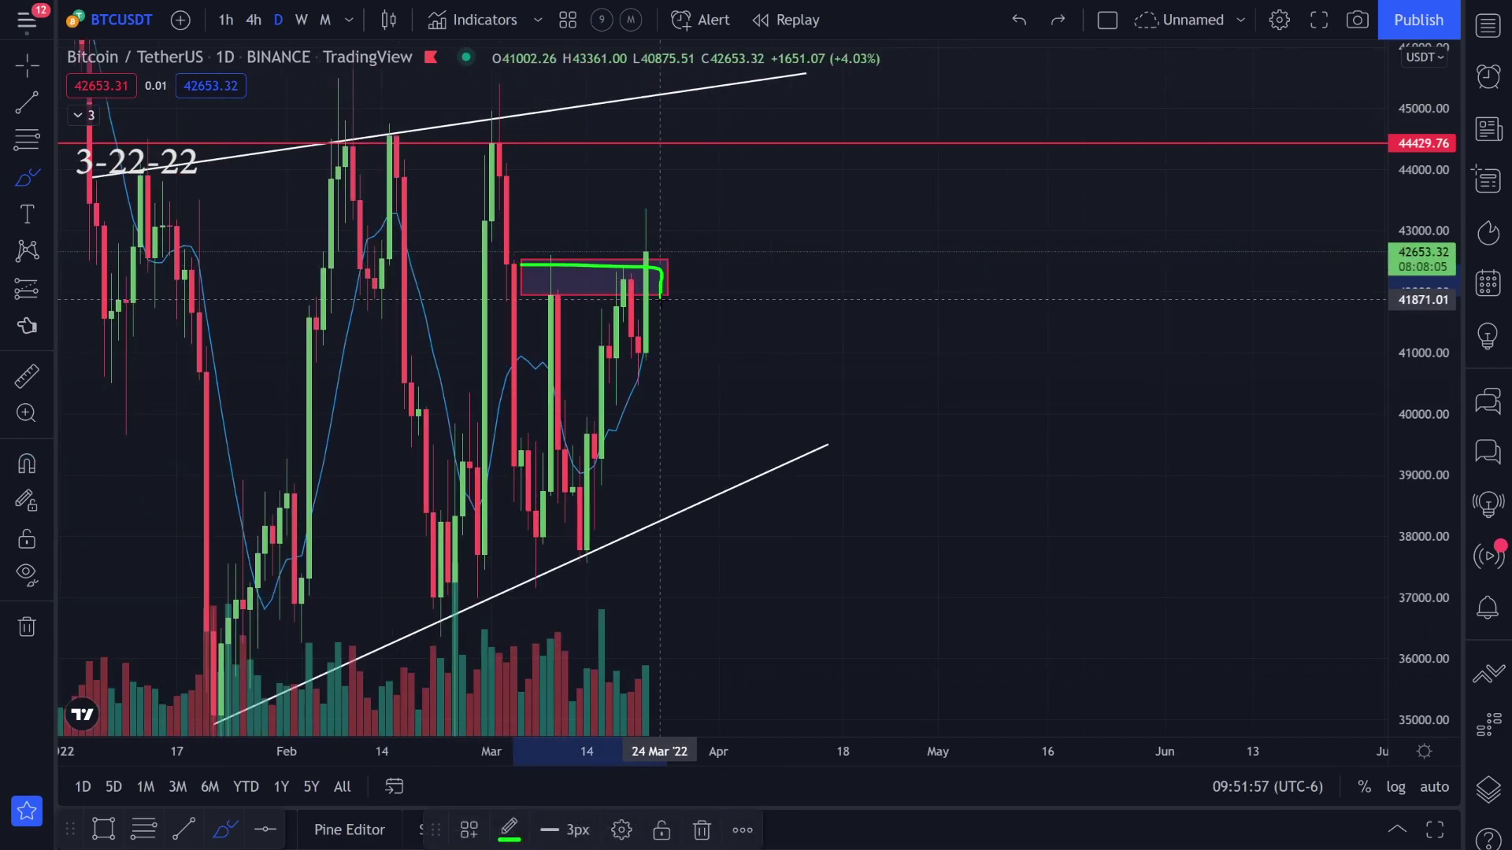
pyautogui.hotkey('ctrl', 'z')
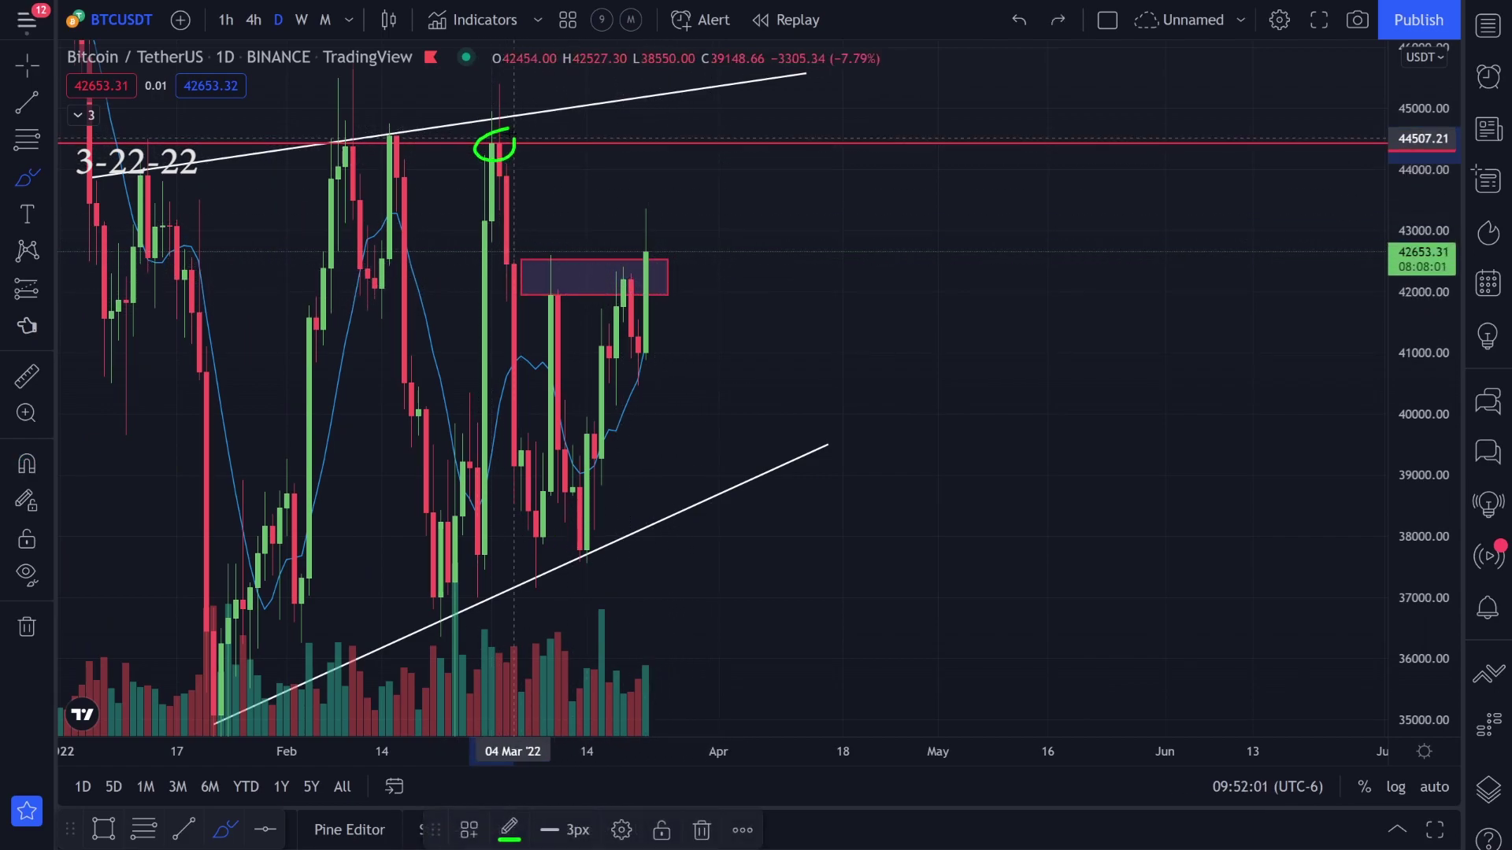
pyautogui.hotkey('ctrl', 'z')
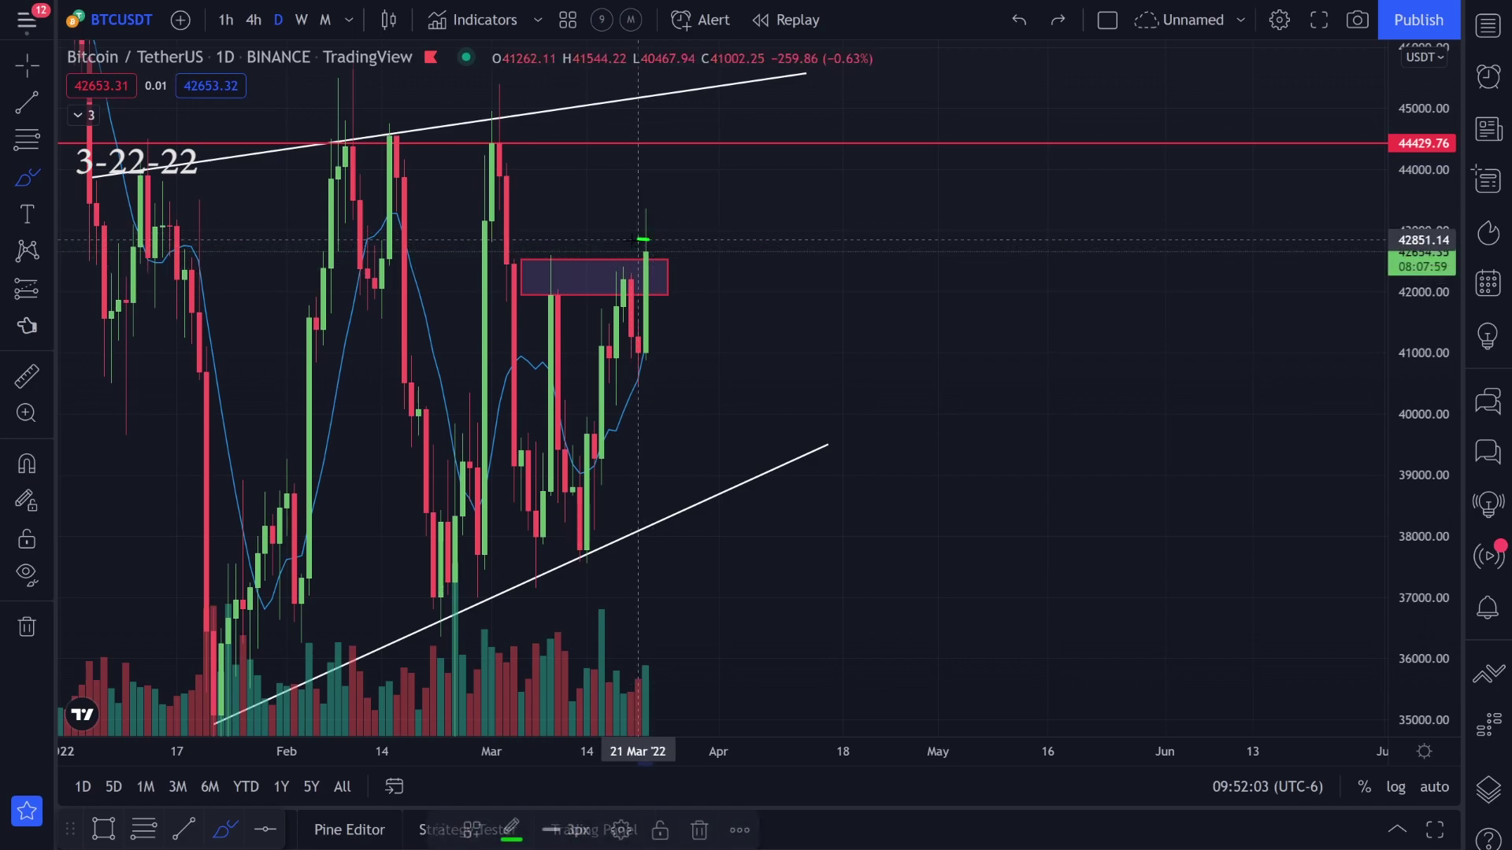
pyautogui.hotkey('ctrl', 'z')
# Mark the latest candle and circle the resistance zone in green, undo the marks, and zoom out.
pyautogui.moveTo(642, 238); pyautogui.dragTo(632, 252)
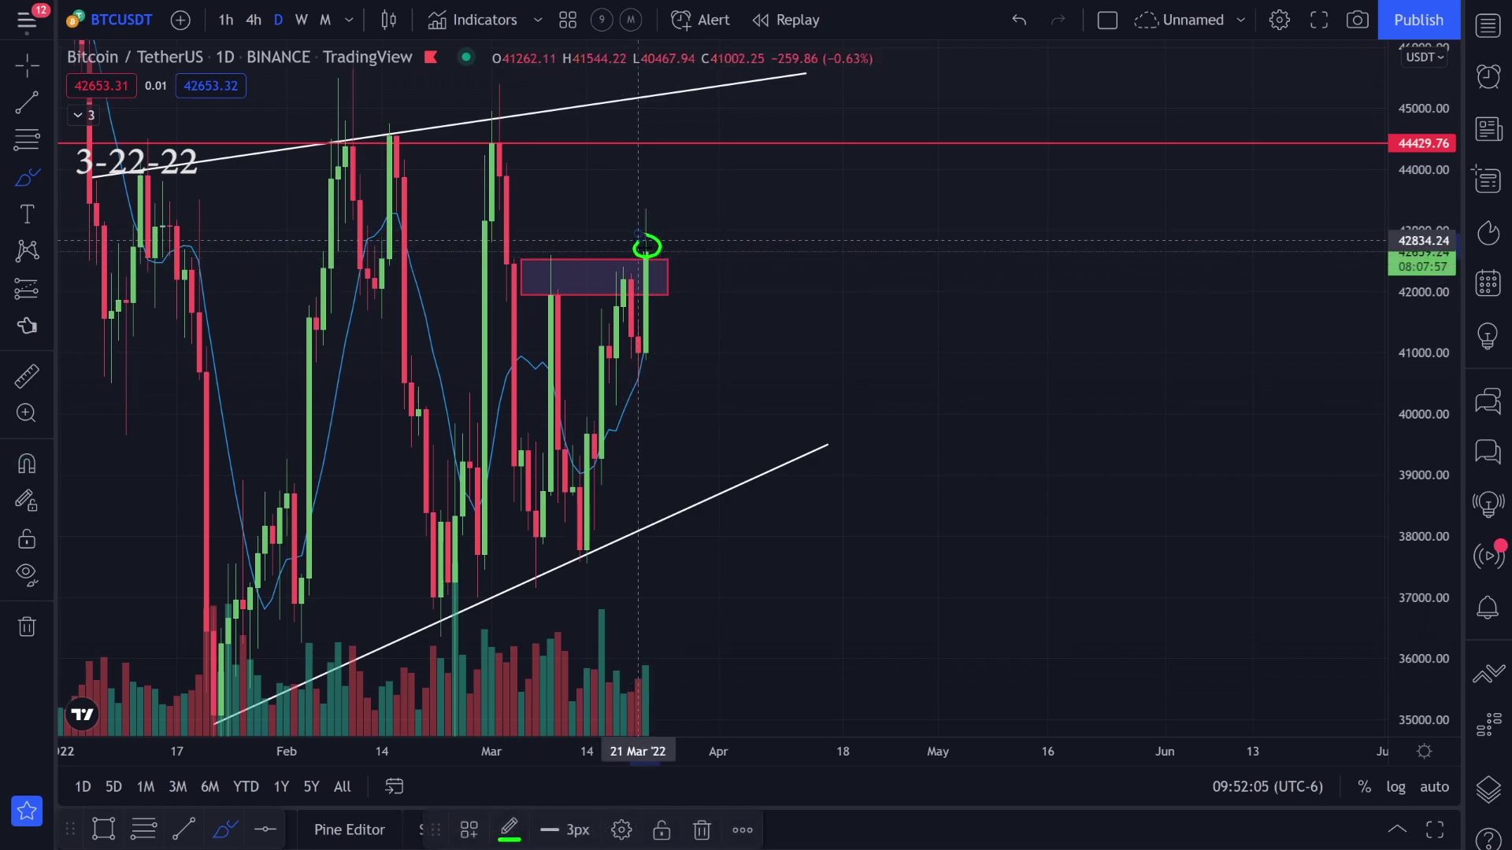
pyautogui.hotkey('ctrl', 'z')
pyautogui.moveTo(535, 261); pyautogui.dragTo(667, 255)
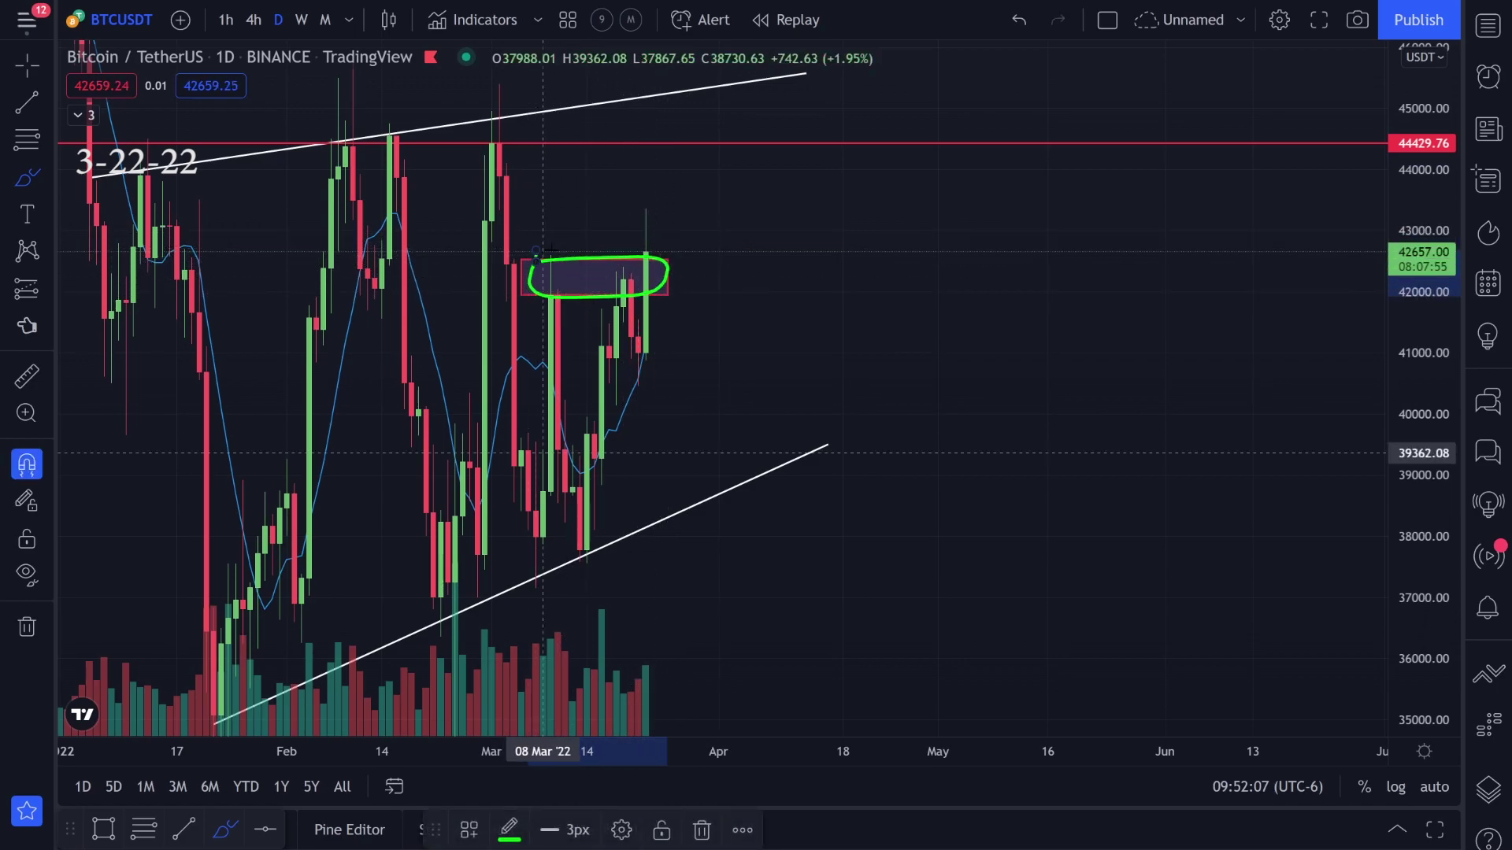
pyautogui.hotkey('ctrl', 'z')
pyautogui.scroll(3, 510, 274)
pyautogui.moveTo(398, 266); pyautogui.dragTo(406, 136)
pyautogui.hotkey('ctrl', 'z')
pyautogui.hotkey('ctrl', 'z')
pyautogui.scroll(-3, 1307, 308)
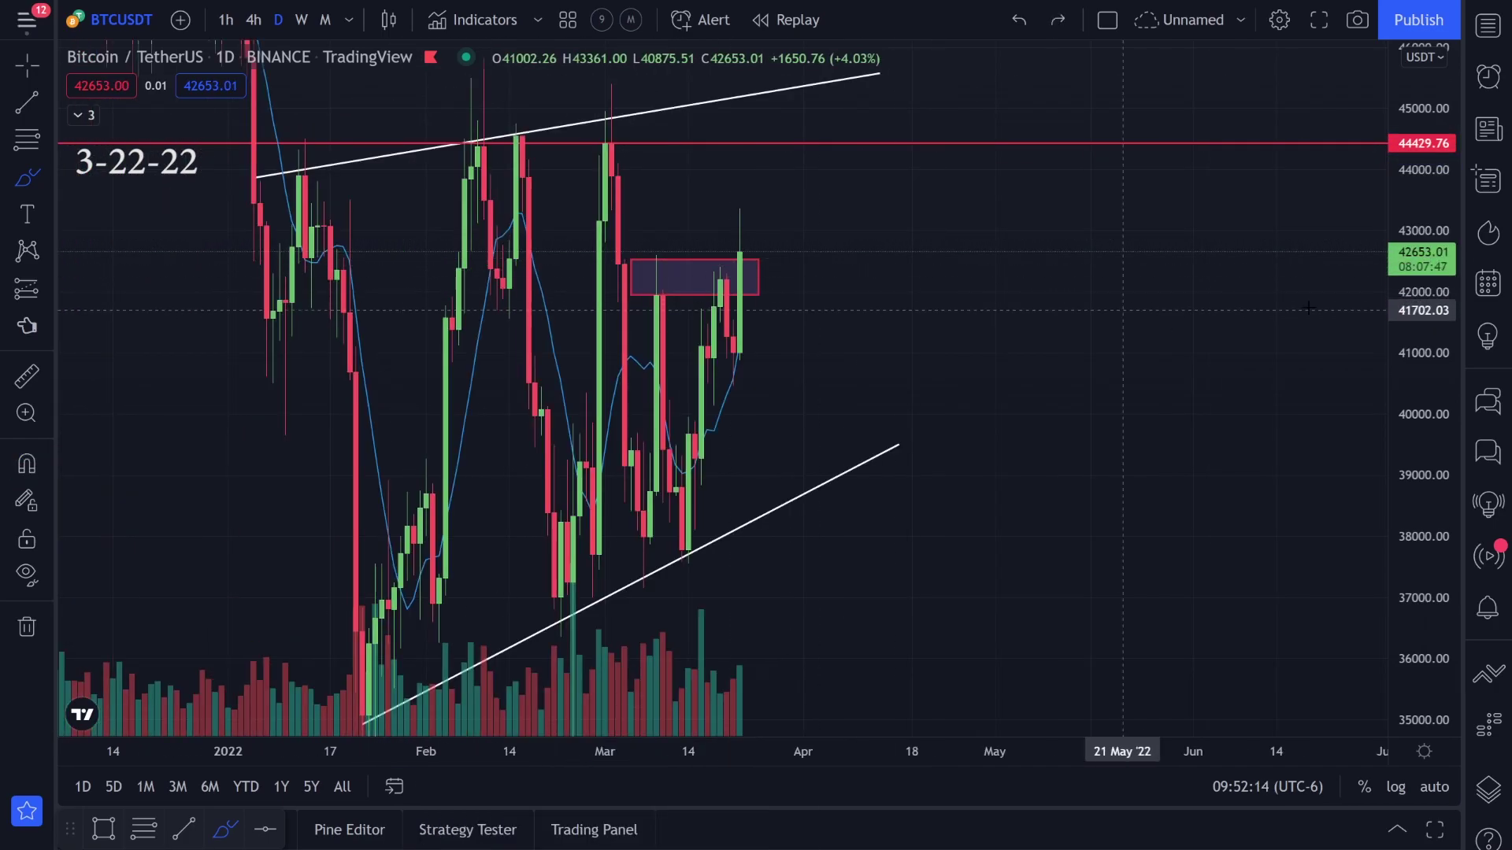
pyautogui.scroll(-3, 1433, 161)
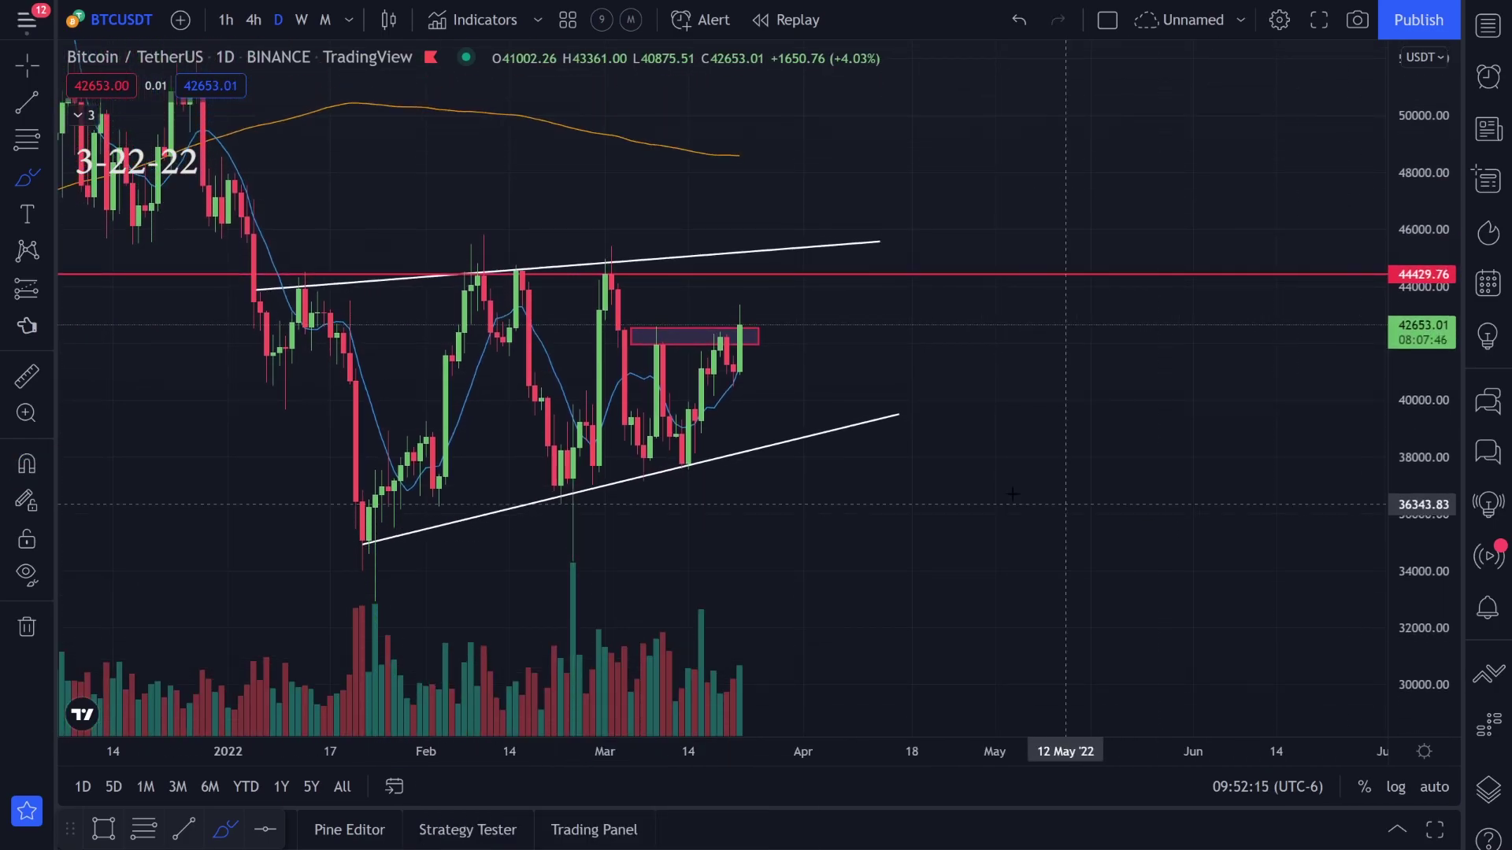
# Circle the January, February and March upper-line touches and lower-line lows in green, undoing the lows.
pyautogui.click(26, 65)
pyautogui.moveTo(551, 394); pyautogui.dragTo(717, 353)
pyautogui.click(27, 178)
pyautogui.moveTo(446, 238); pyautogui.dragTo(483, 249)
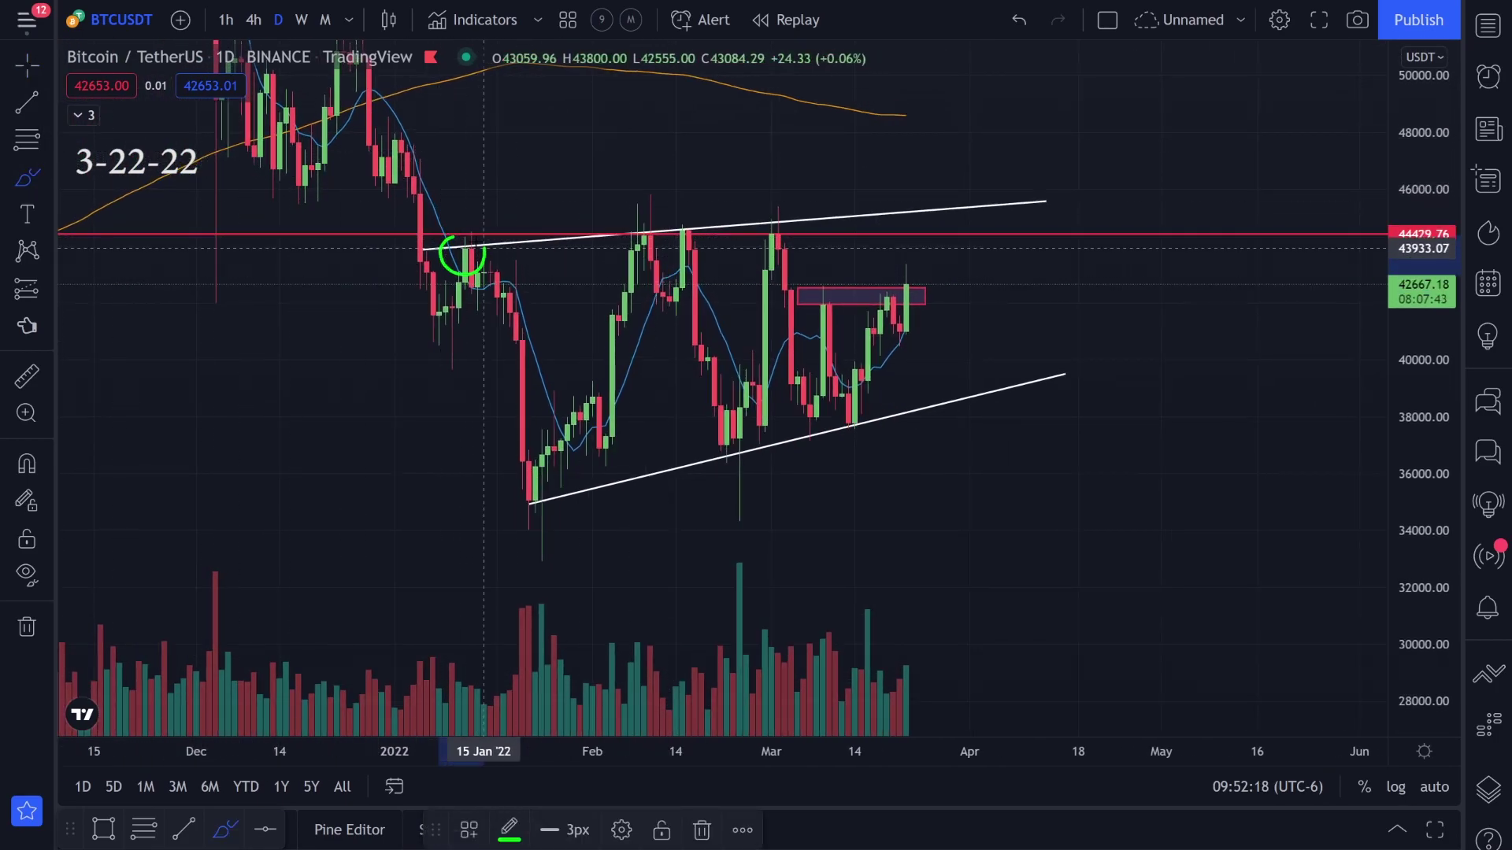
pyautogui.moveTo(644, 214); pyautogui.dragTo(643, 230)
pyautogui.moveTo(803, 240); pyautogui.dragTo(780, 213)
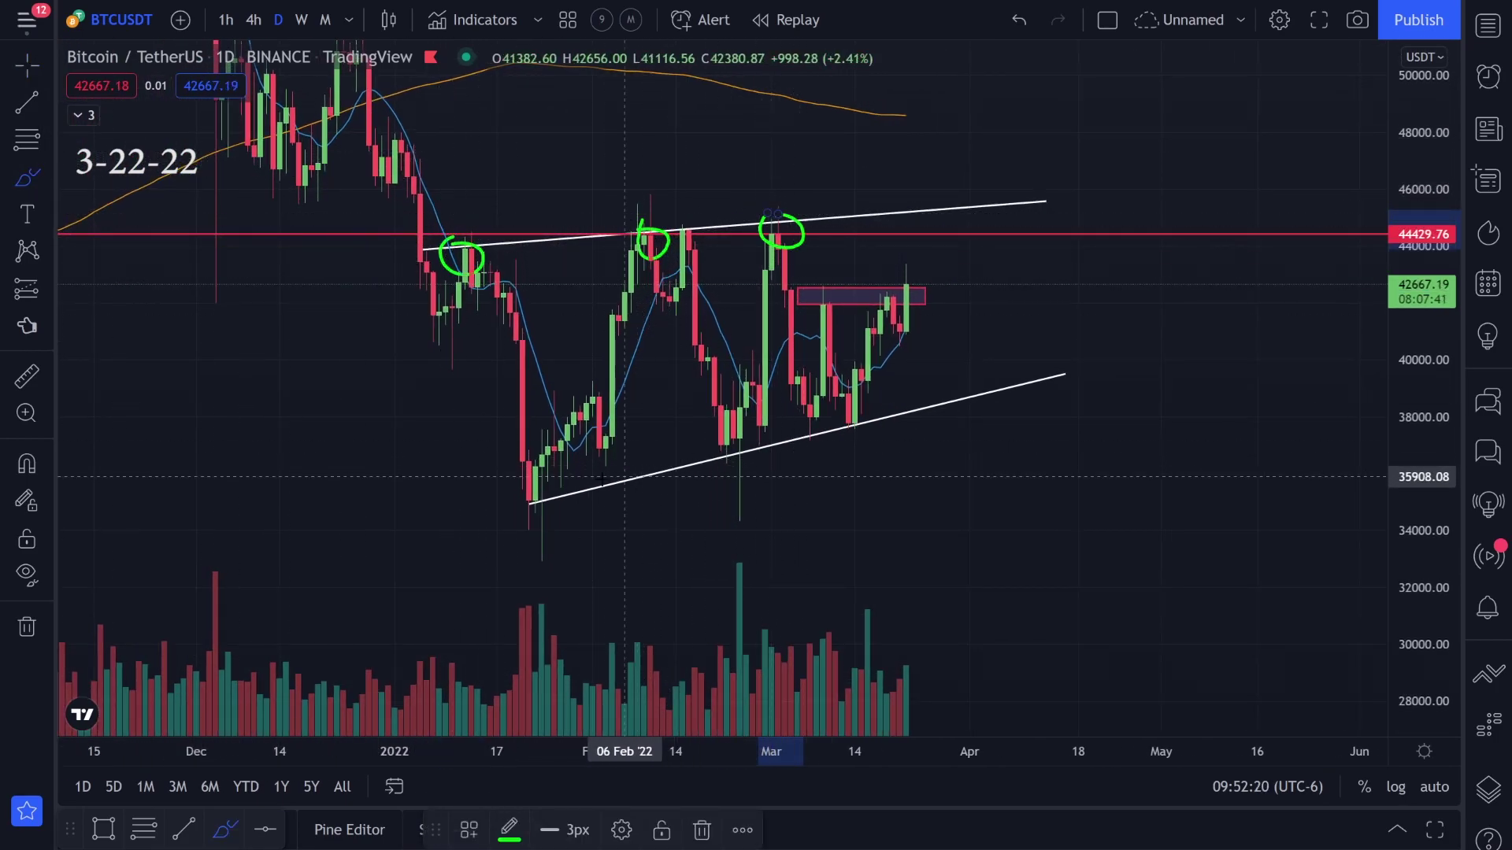
pyautogui.moveTo(551, 474)
pyautogui.mouseDown()
pyautogui.moveTo(524, 488)
pyautogui.moveTo(555, 482)
pyautogui.mouseUp()
pyautogui.moveTo(767, 419); pyautogui.dragTo(764, 426)
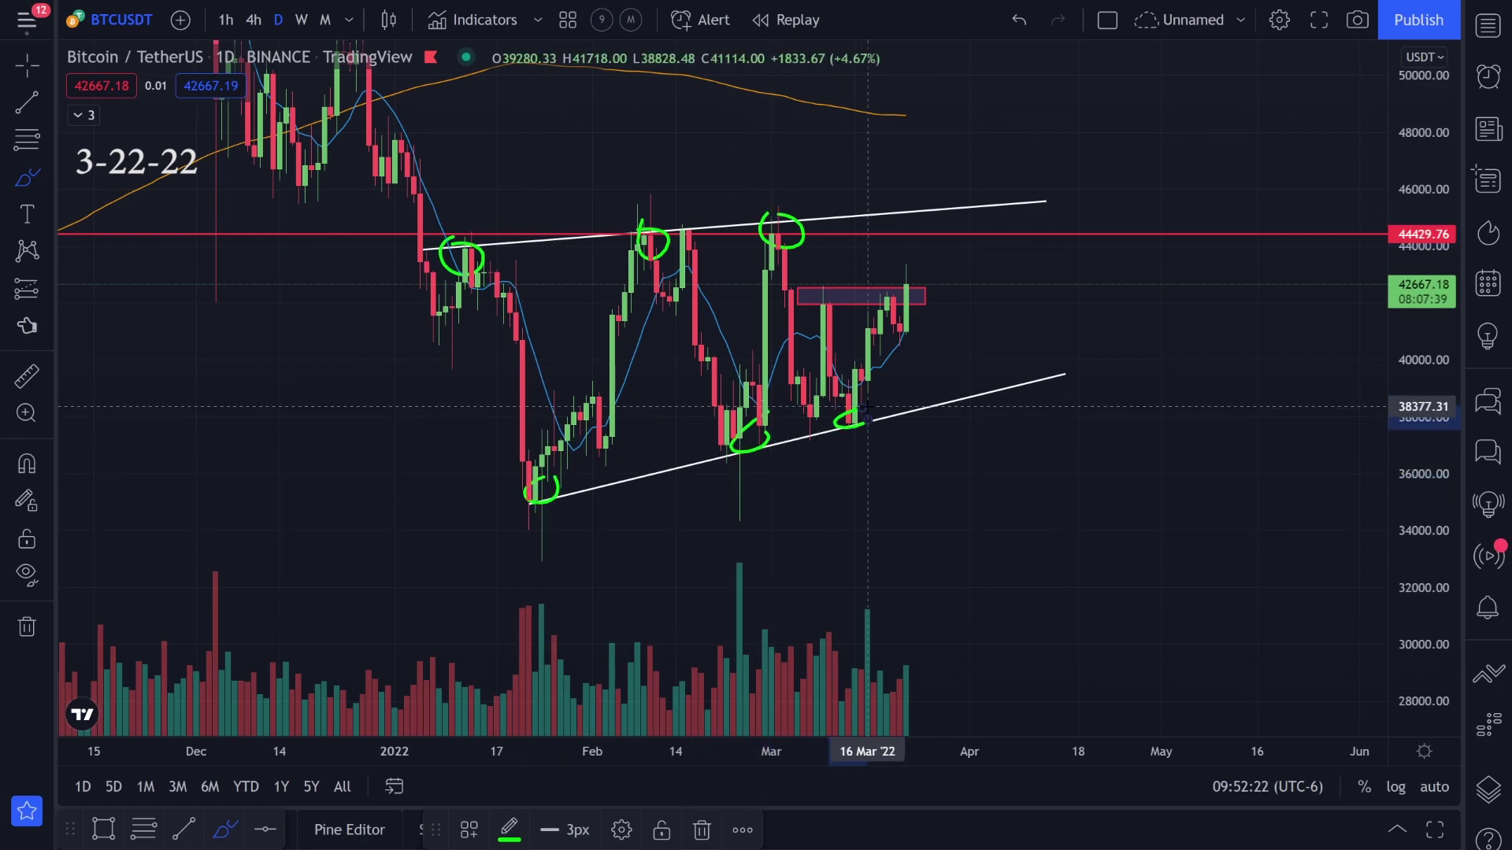
pyautogui.hotkey('ctrl', 'z')
pyautogui.hotkey('ctrl', 'z')
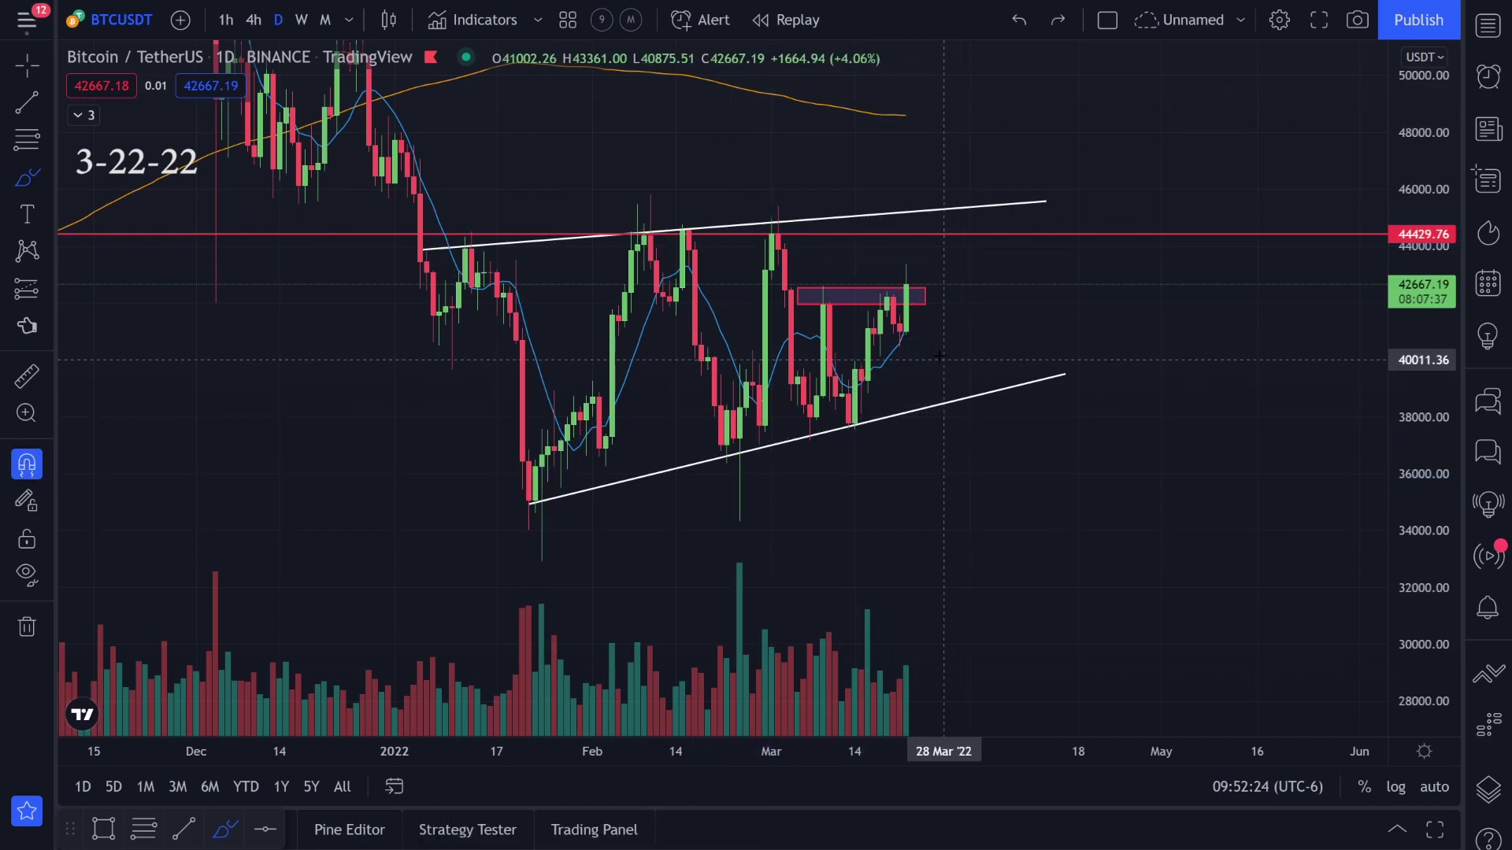
# Trace both wedge lines and a W path between the highs in green, then undo them.
pyautogui.moveTo(452, 254); pyautogui.dragTo(910, 187)
pyautogui.moveTo(524, 498); pyautogui.dragTo(1003, 381)
pyautogui.hotkey('ctrl', 'z')
pyautogui.hotkey('ctrl', 'z')
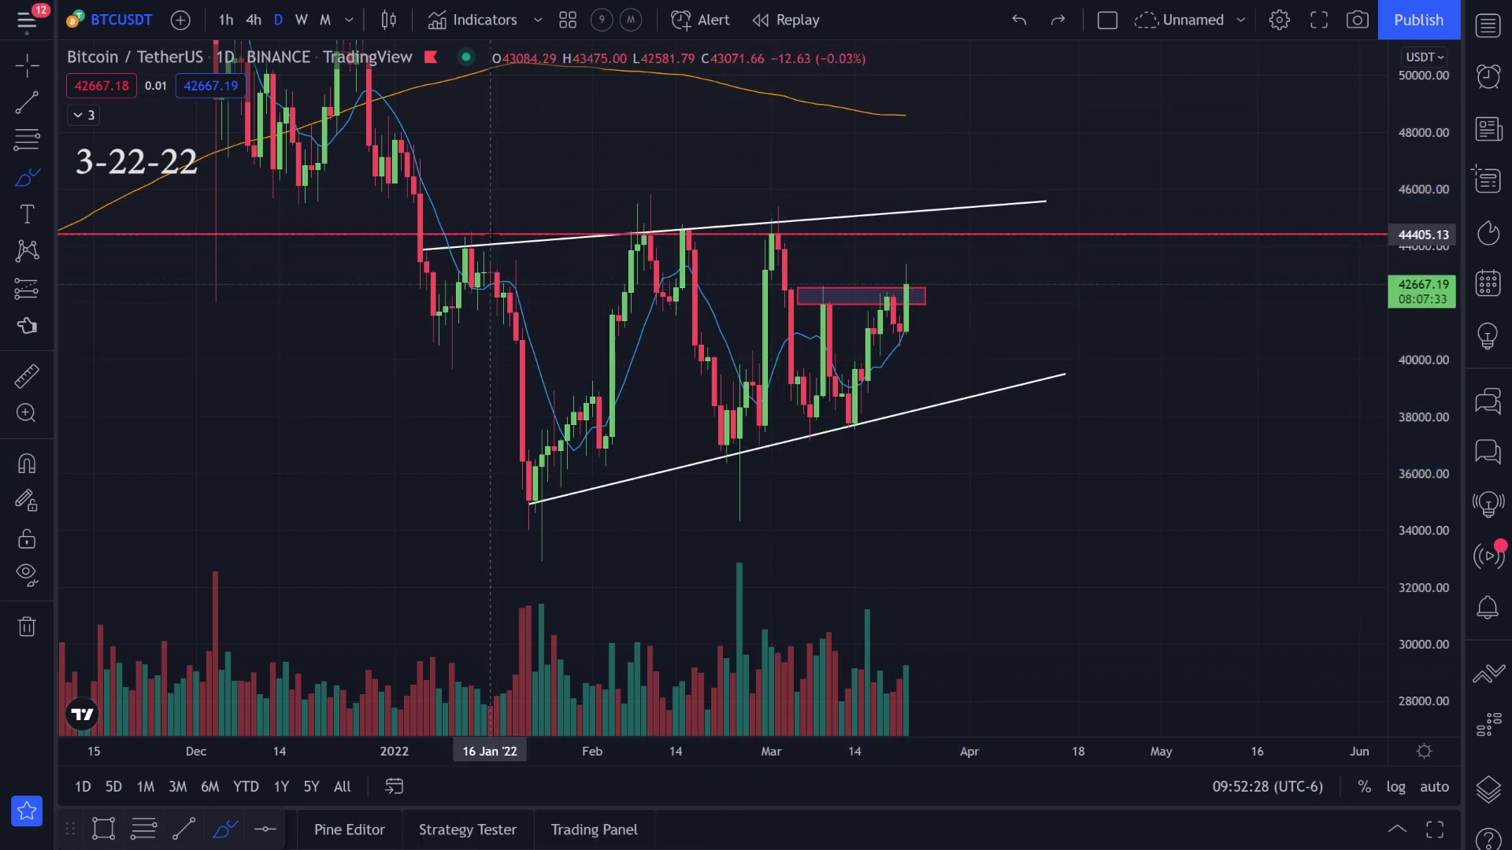
pyautogui.moveTo(492, 242)
pyautogui.mouseDown()
pyautogui.moveTo(706, 279)
pyautogui.moveTo(810, 240)
pyautogui.moveTo(945, 102)
pyautogui.mouseUp()
pyautogui.hotkey('ctrl', 'z')
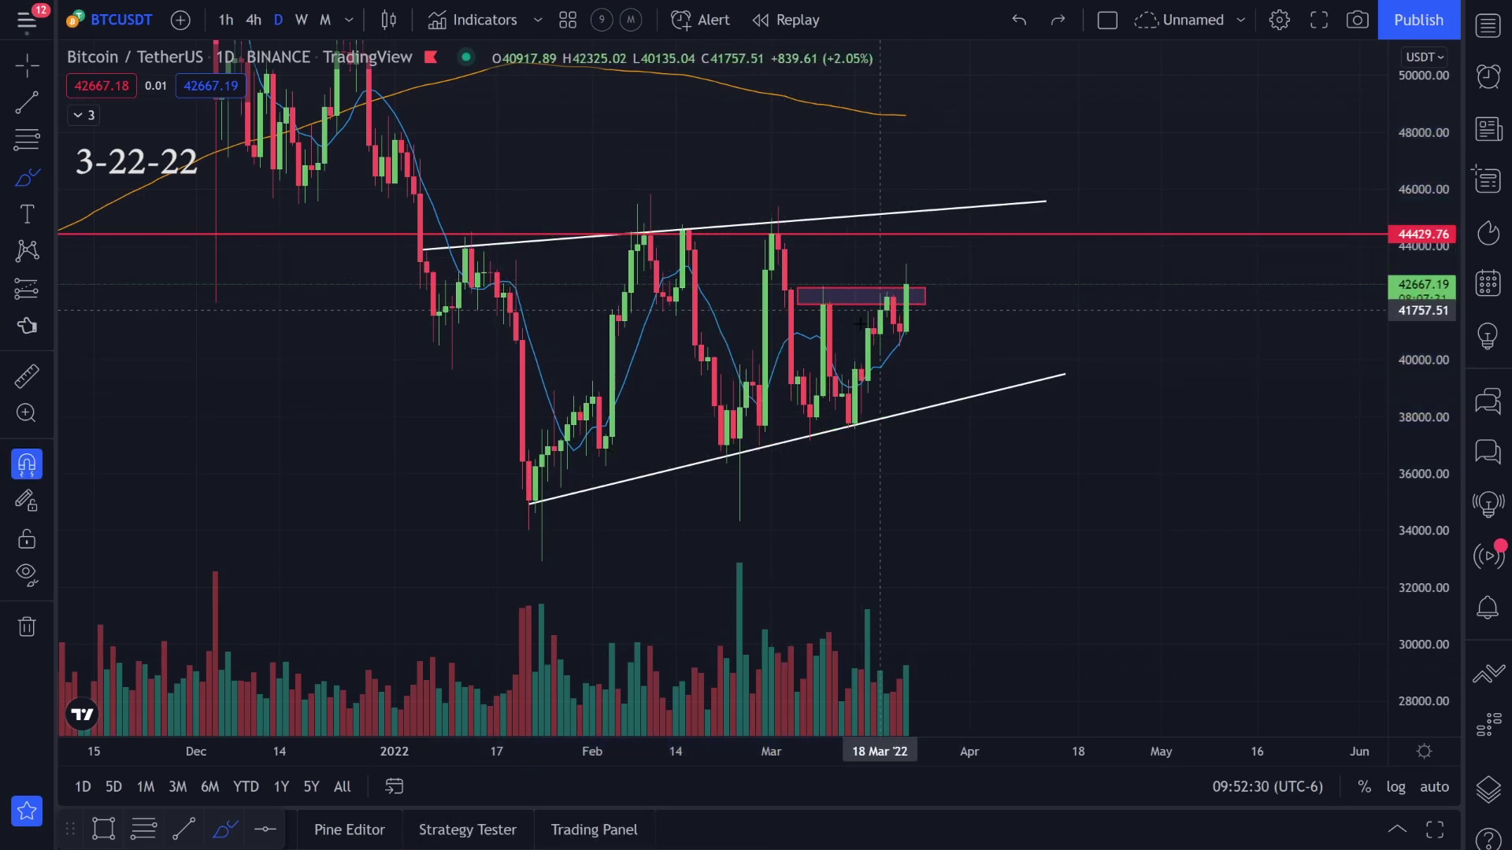
pyautogui.moveTo(873, 338)
pyautogui.mouseDown()
pyautogui.moveTo(912, 337)
pyautogui.moveTo(1001, 505)
pyautogui.mouseUp()
# Sketch a green W across January–March highs, mark the latest candle, undo, and switch to 4h.
pyautogui.hotkey('ctrl', 'z')
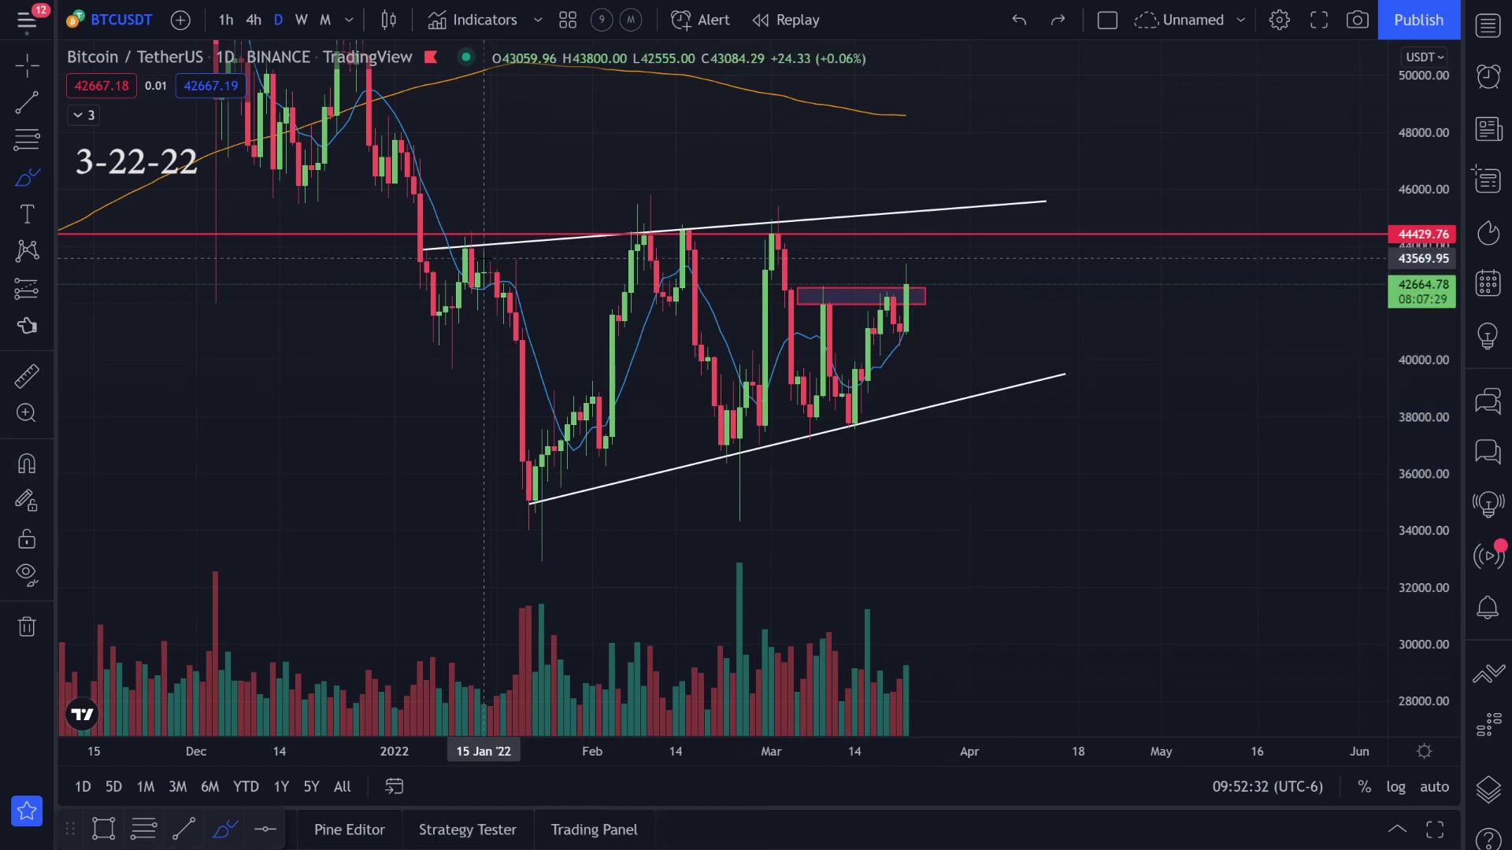
pyautogui.moveTo(488, 264)
pyautogui.mouseDown()
pyautogui.moveTo(658, 272)
pyautogui.moveTo(905, 229)
pyautogui.moveTo(1051, 323)
pyautogui.mouseUp()
pyautogui.hotkey('ctrl', 'z')
pyautogui.moveTo(921, 267); pyautogui.dragTo(905, 285)
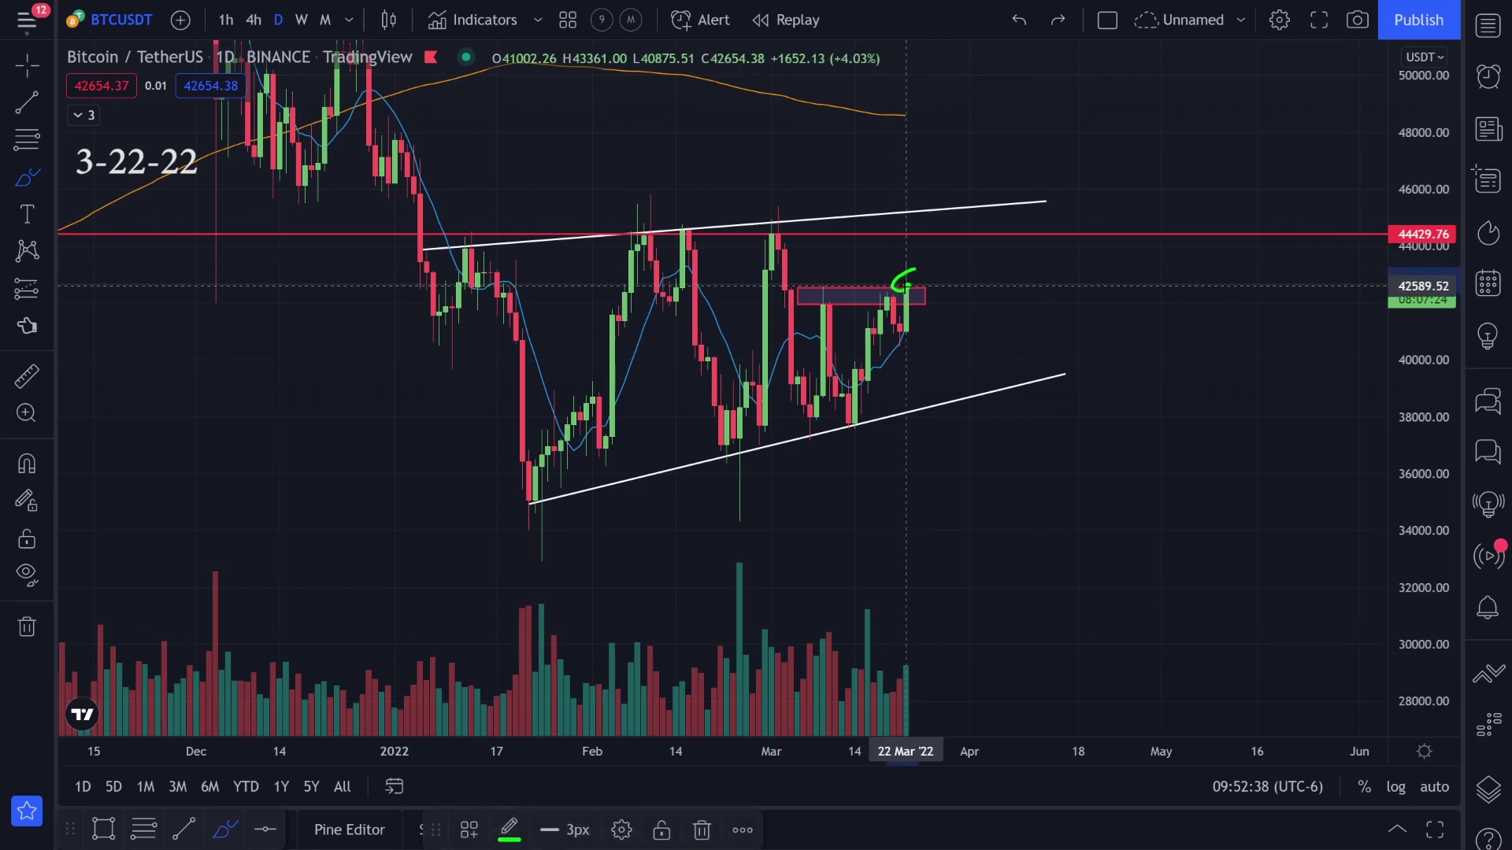
pyautogui.moveTo(926, 203)
pyautogui.mouseDown()
pyautogui.moveTo(915, 222)
pyautogui.moveTo(932, 132)
pyautogui.mouseUp()
pyautogui.hotkey('ctrl', 'z')
pyautogui.hotkey('ctrl', 'z')
pyautogui.hotkey('ctrl', 'z')
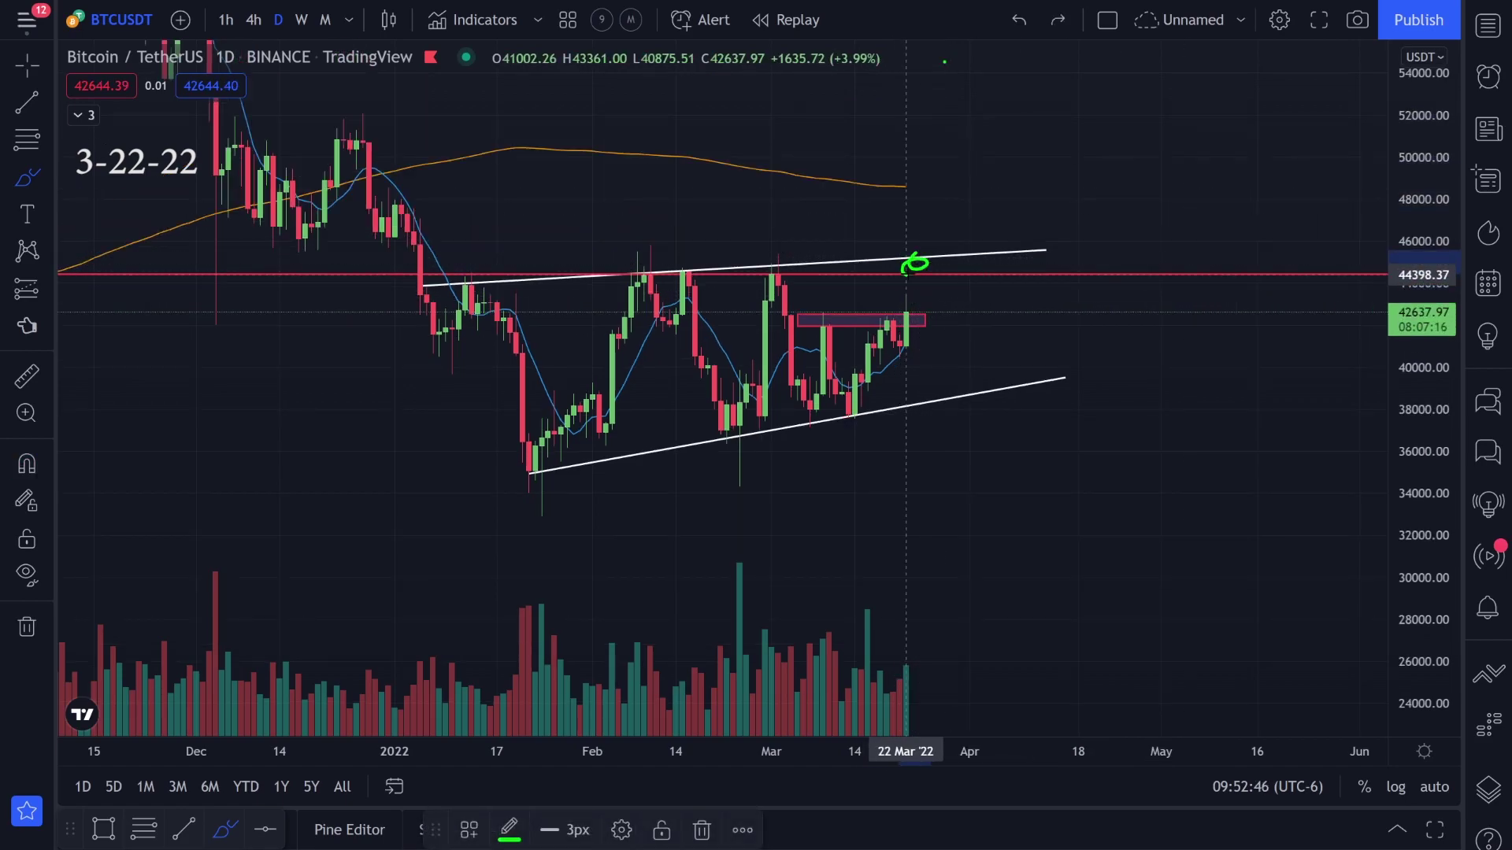
pyautogui.click(253, 20)
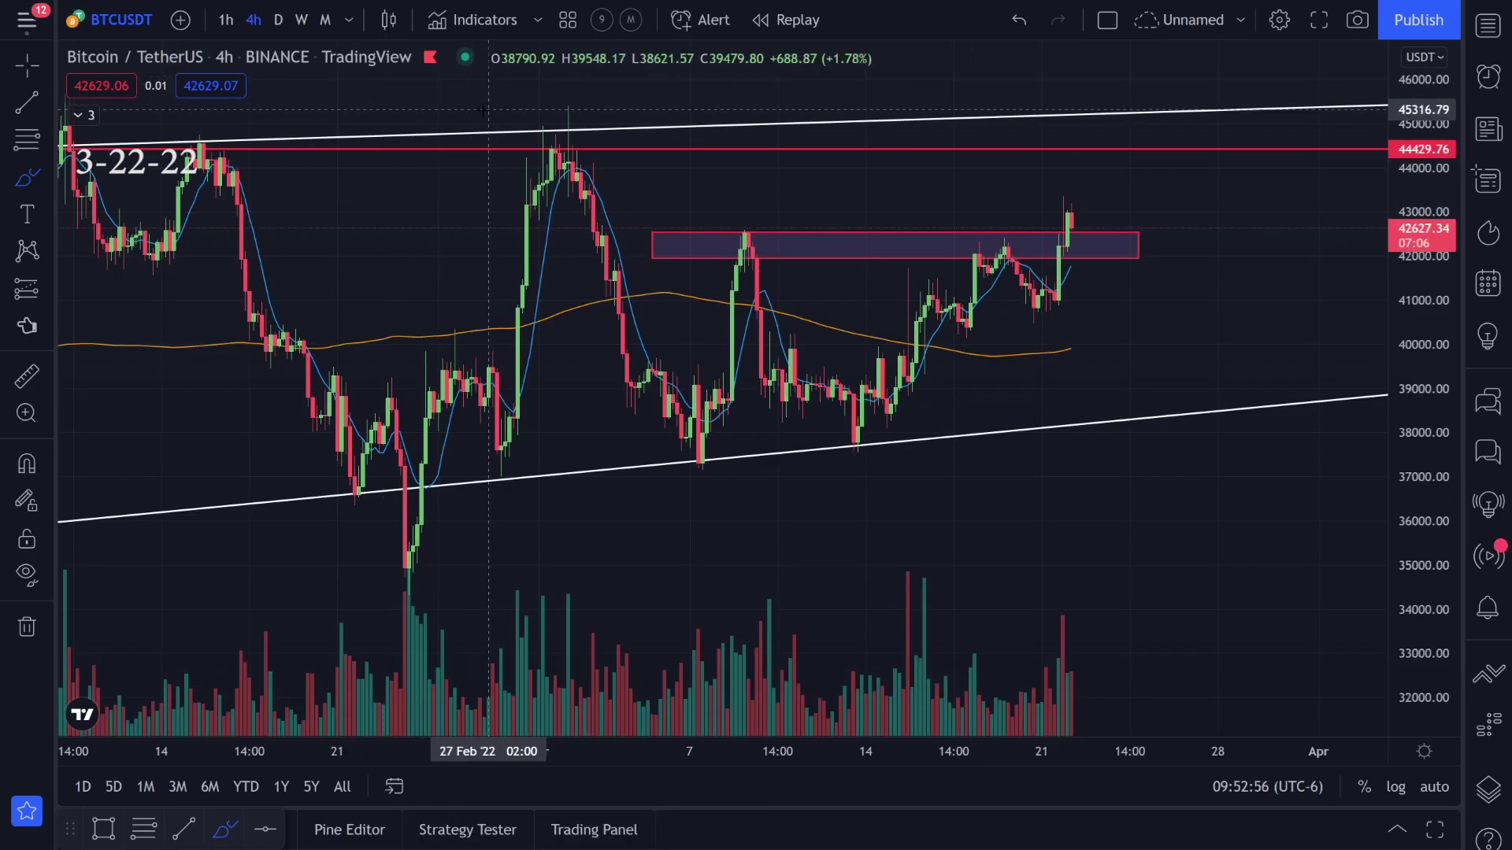
# Return to daily candles and draw green arcs near the latest candles, undoing each.
pyautogui.click(278, 19)
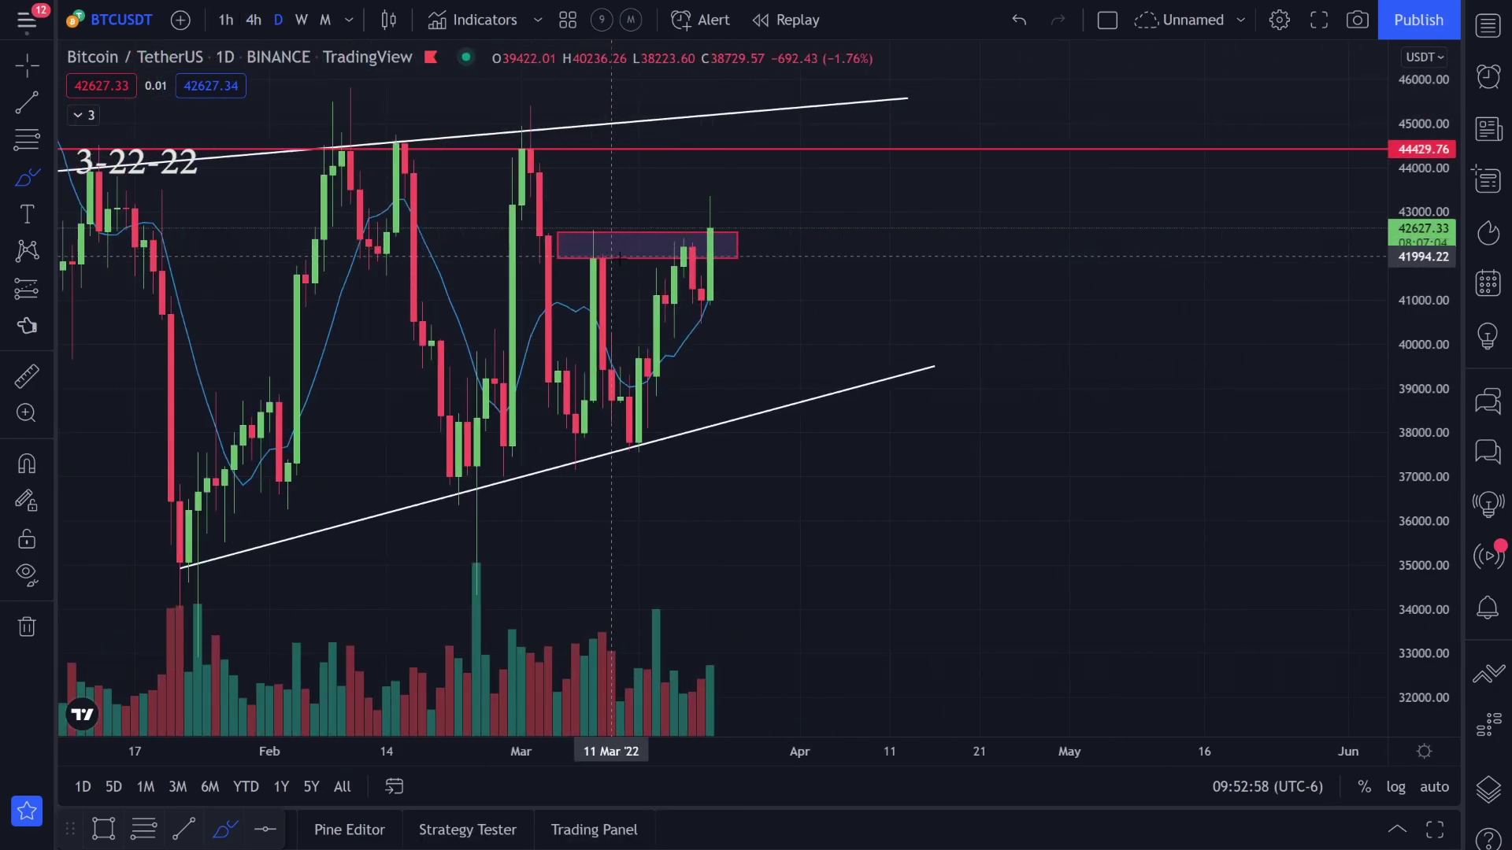
pyautogui.click(47, 177)
pyautogui.click(91, 175)
pyautogui.moveTo(535, 317)
pyautogui.mouseDown()
pyautogui.moveTo(559, 305)
pyautogui.moveTo(622, 363)
pyautogui.mouseUp()
pyautogui.hotkey('ctrl', 'z')
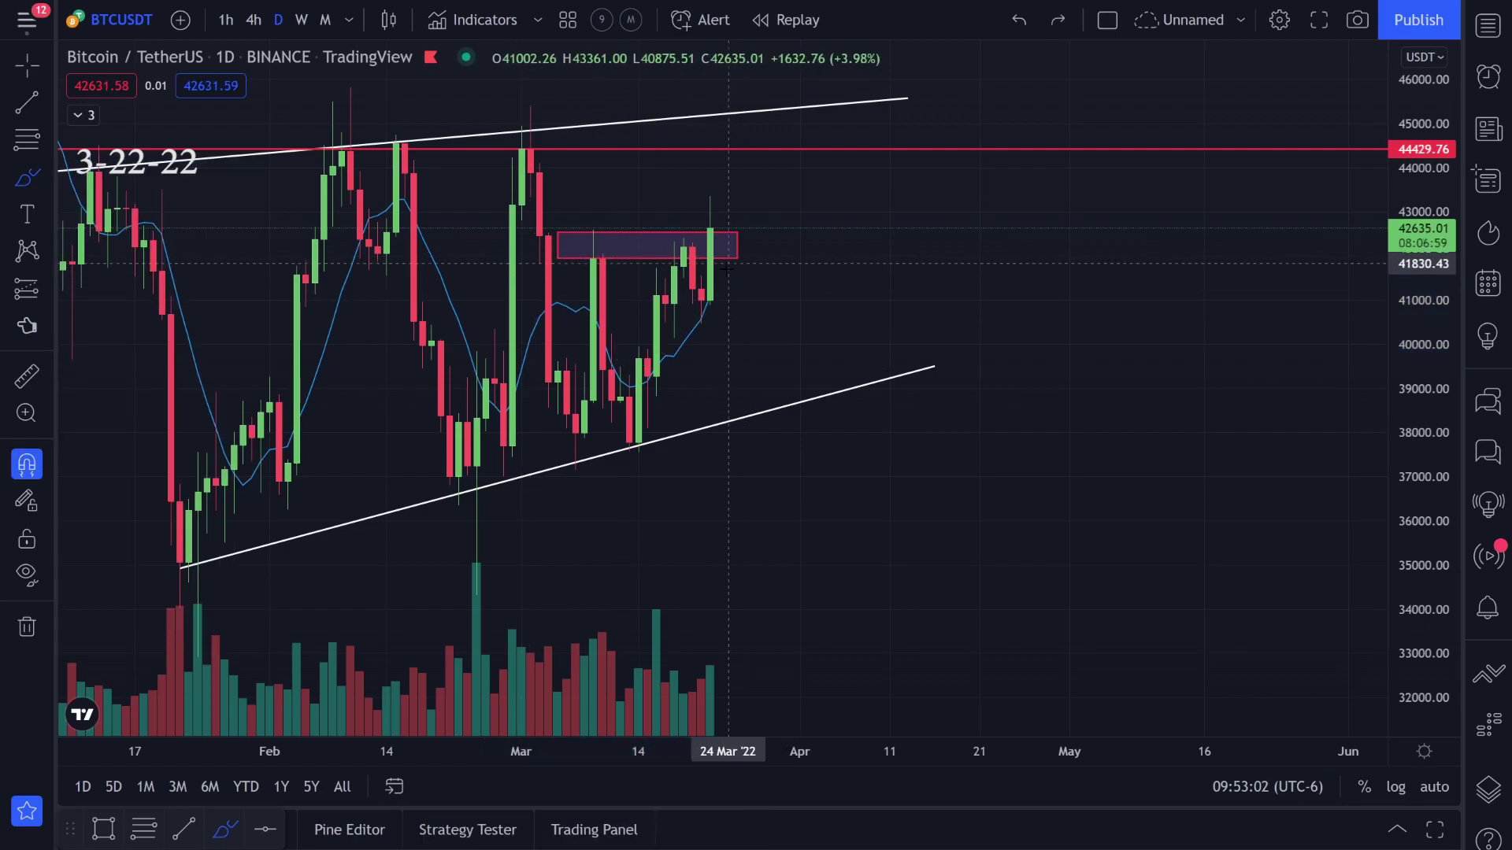
pyautogui.moveTo(703, 292); pyautogui.dragTo(692, 315)
pyautogui.hotkey('ctrl', 'z')
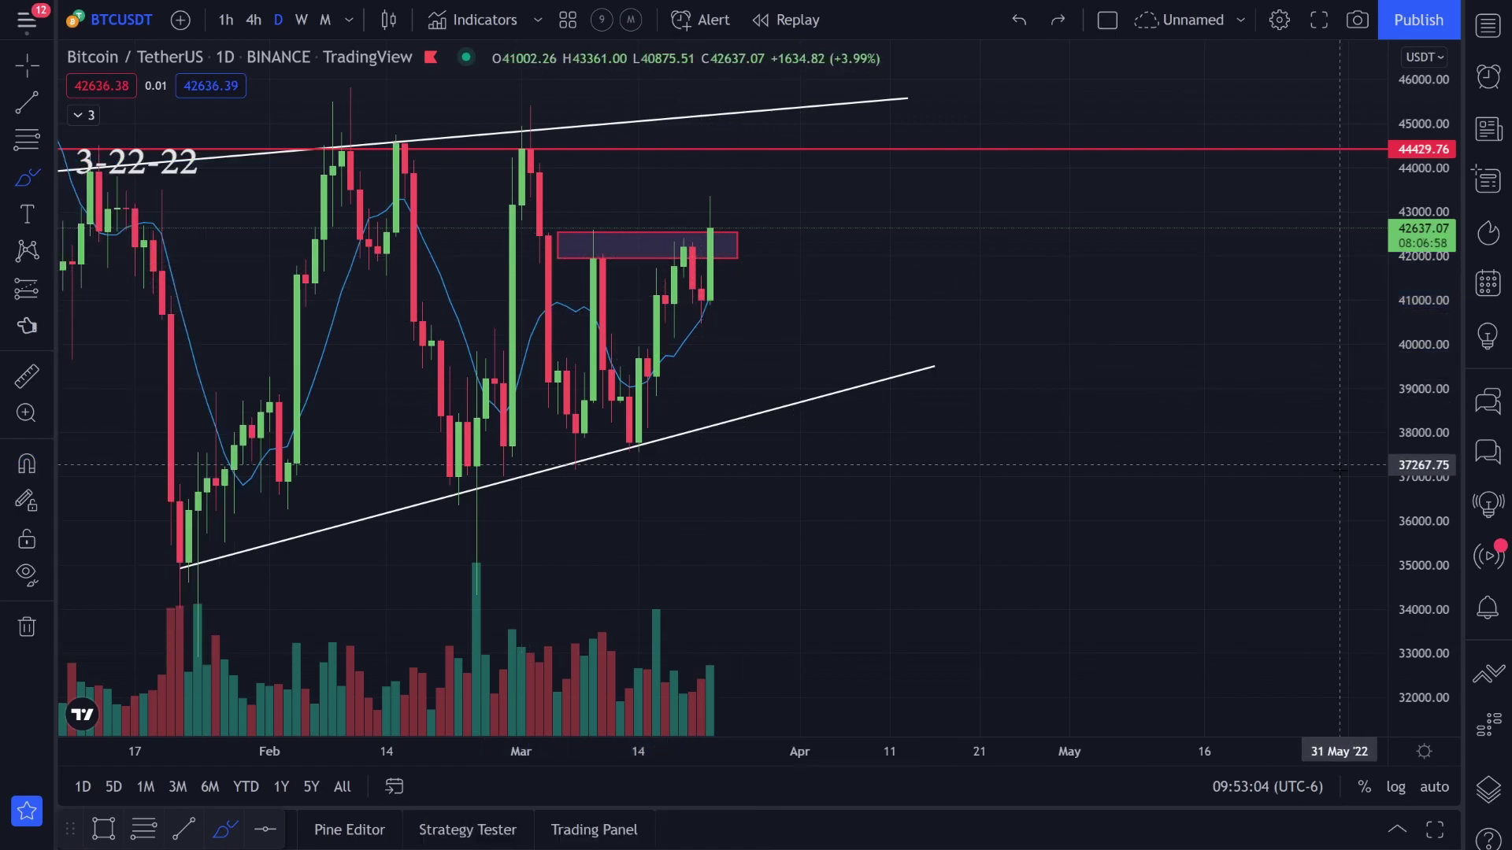
# Zoom in and circle the last daily candle in green, removing the marks afterwards.
pyautogui.scroll(3, 498, 297)
pyautogui.moveTo(384, 253); pyautogui.dragTo(384, 258)
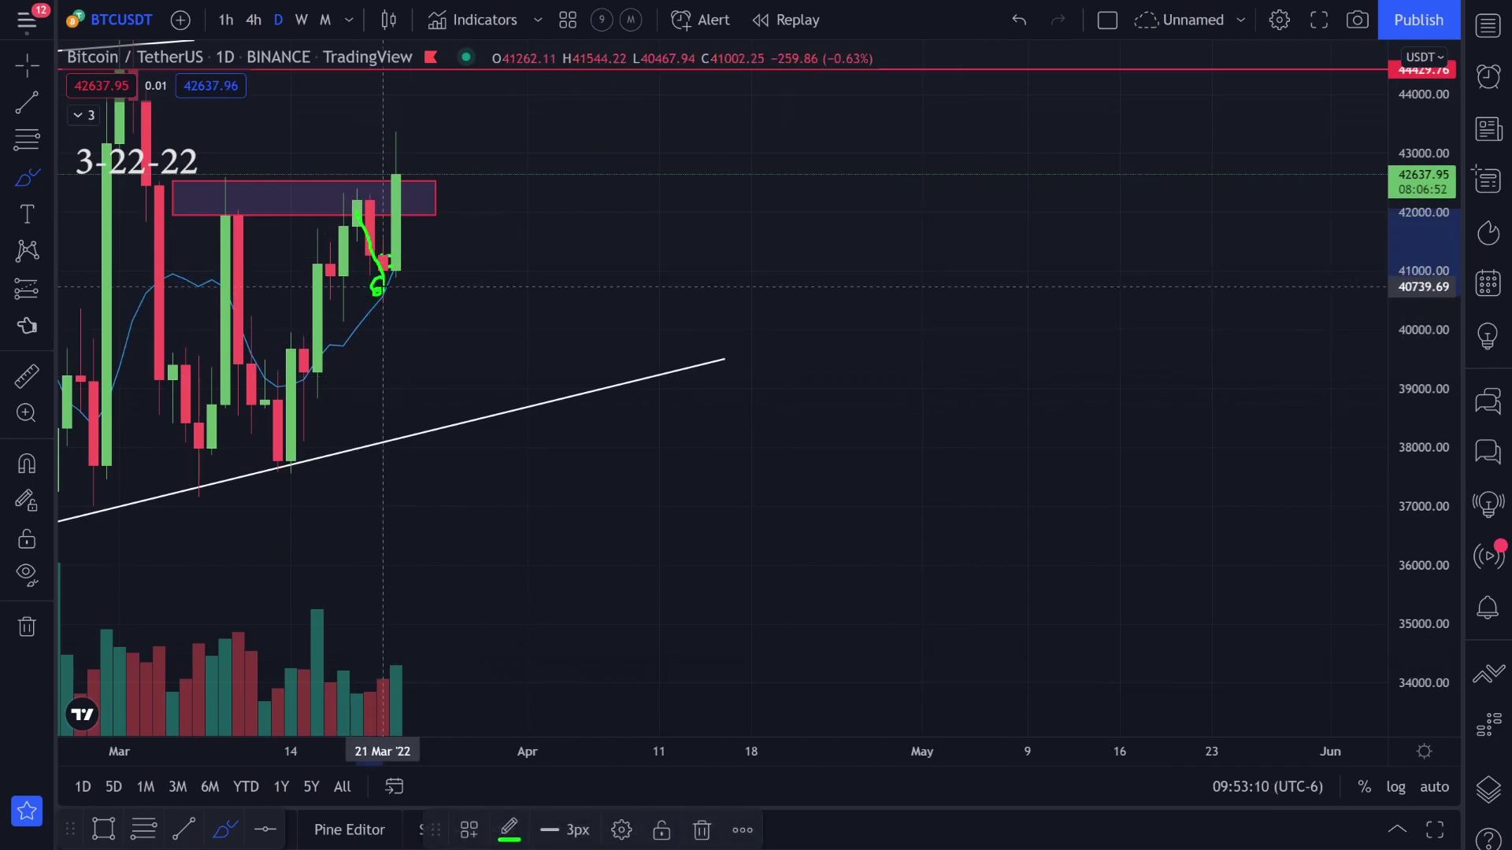
pyautogui.hotkey('ctrl', 'z')
pyautogui.moveTo(382, 256); pyautogui.dragTo(396, 268)
pyautogui.hotkey('ctrl', 'z')
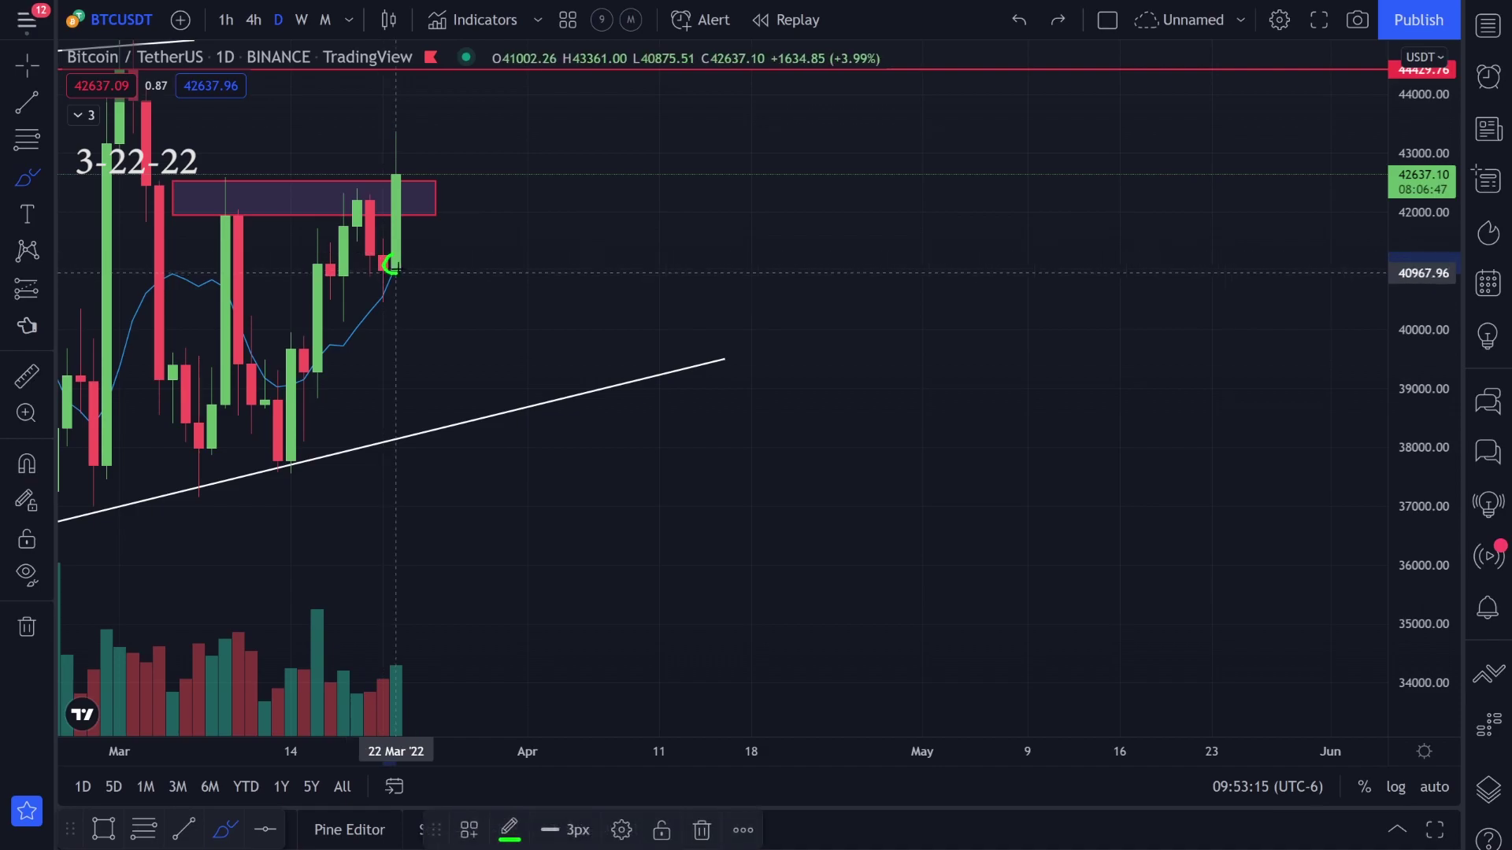
pyautogui.hotkey('ctrl', 'z')
pyautogui.scroll(2, 554, 260)
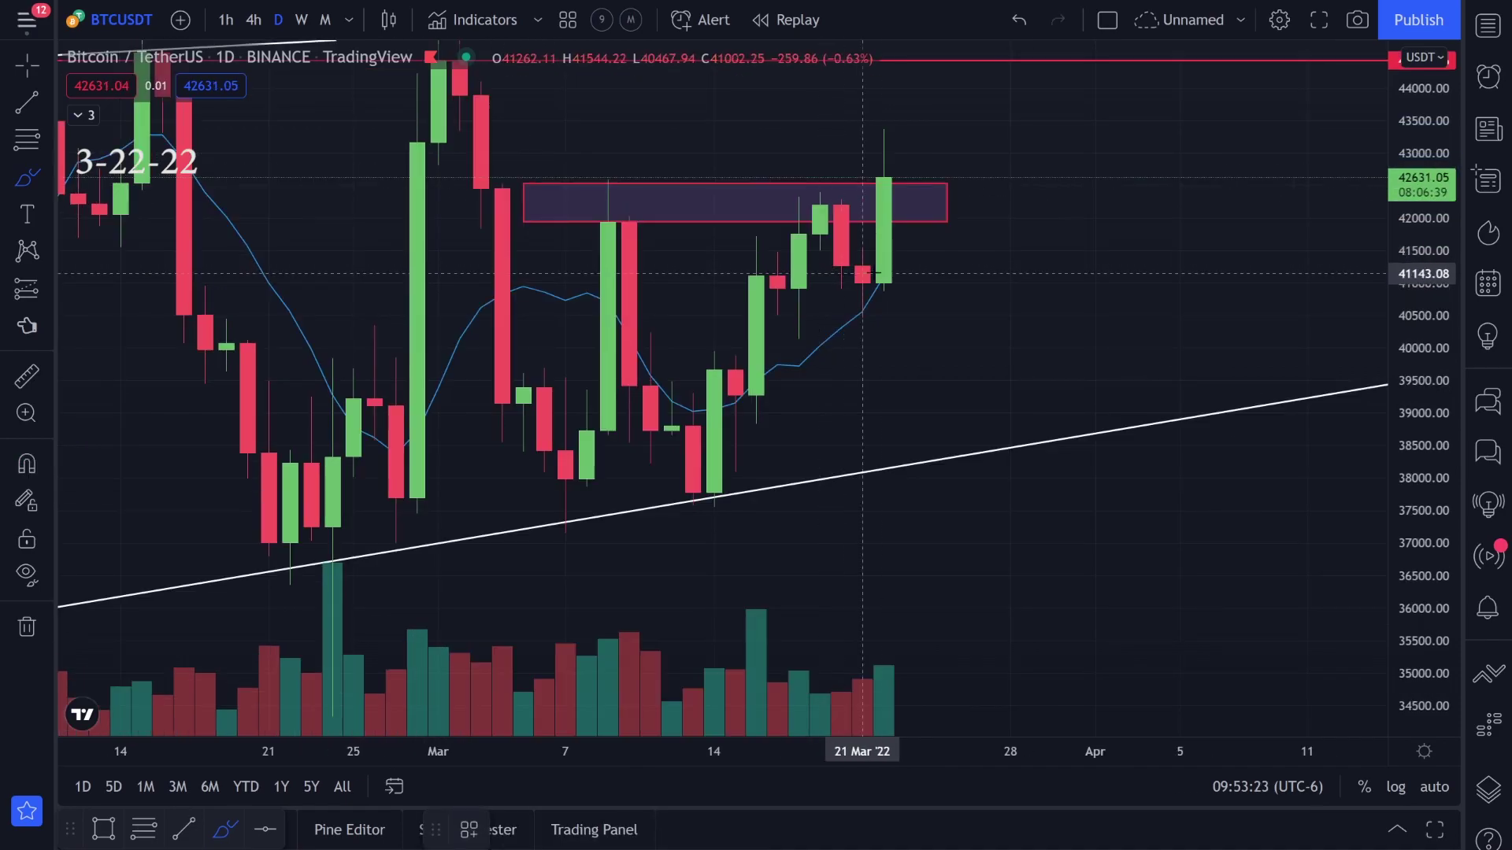
pyautogui.moveTo(878, 266); pyautogui.dragTo(841, 279)
pyautogui.hotkey('ctrl', 'z')
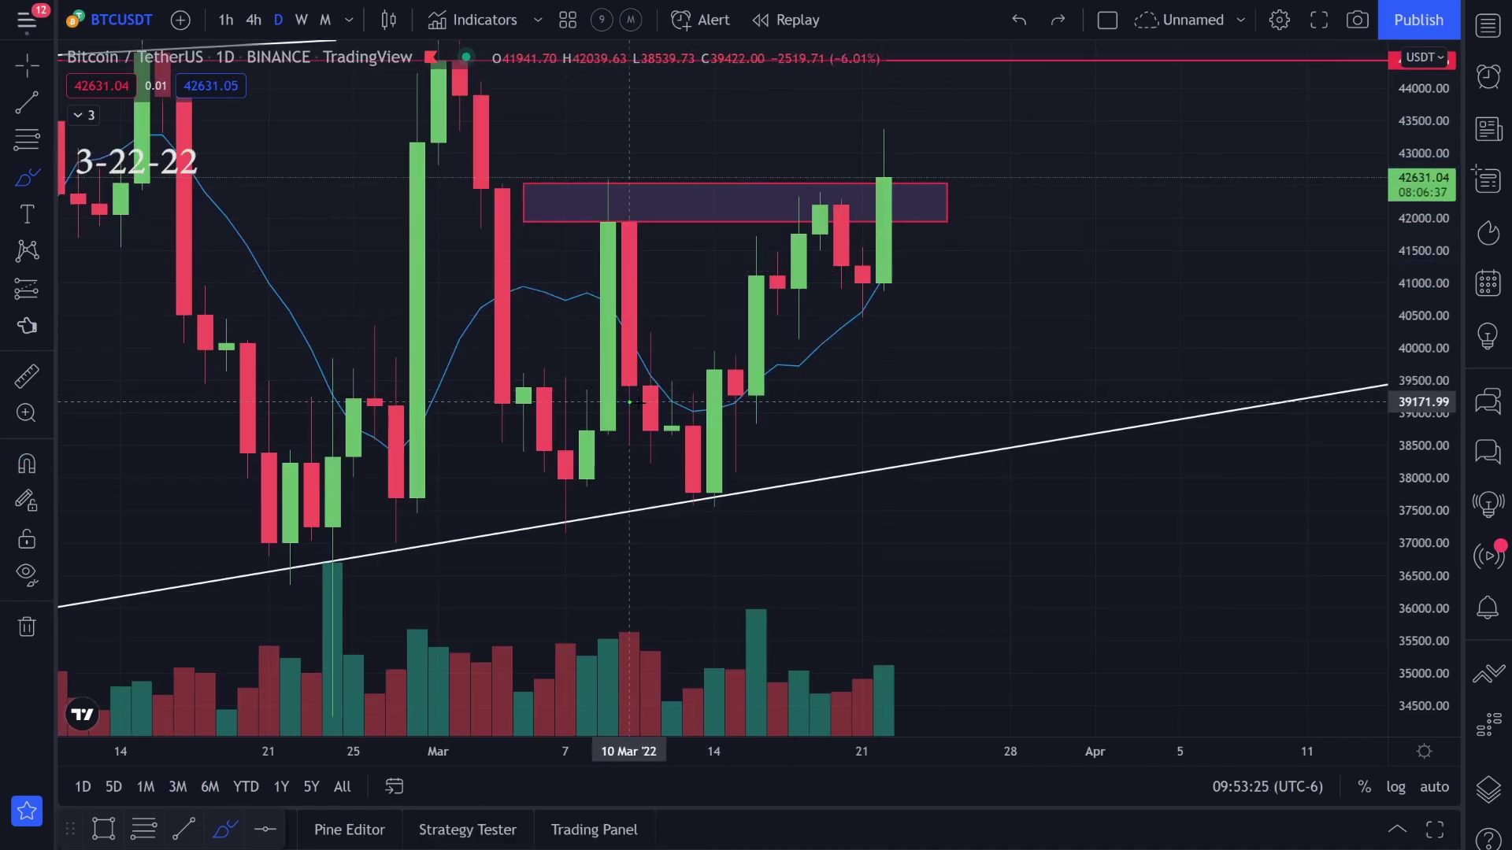
# Trace a curve to the last candle, loop the 14 Mar candle and mid-March candles, then undo.
pyautogui.moveTo(634, 404)
pyautogui.mouseDown()
pyautogui.moveTo(759, 384)
pyautogui.moveTo(905, 252)
pyautogui.mouseUp()
pyautogui.hotkey('ctrl', 'z')
pyautogui.moveTo(714, 378); pyautogui.dragTo(754, 384)
pyautogui.hotkey('ctrl', 'z')
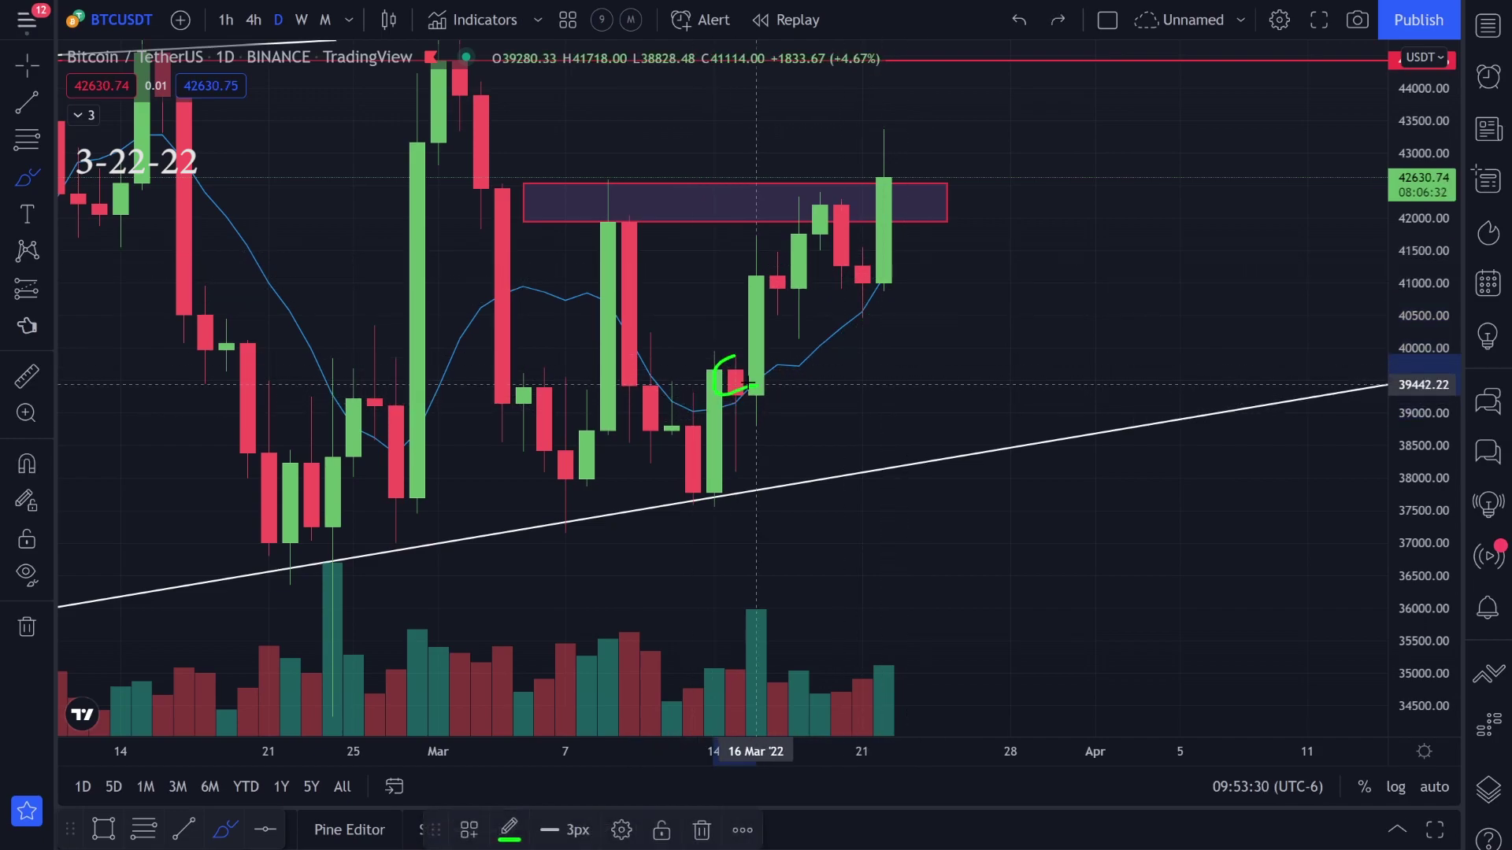
pyautogui.hotkey('ctrl', 'z')
pyautogui.moveTo(762, 287)
pyautogui.mouseDown()
pyautogui.moveTo(757, 347)
pyautogui.moveTo(778, 282)
pyautogui.moveTo(843, 260)
pyautogui.moveTo(906, 193)
pyautogui.mouseUp()
pyautogui.hotkey('ctrl', 'z')
# Zoom out and trace a weaving green path over February–March candles, then undo it.
pyautogui.hotkey('ctrl', 'z')
pyautogui.scroll(-2, 739, 419)
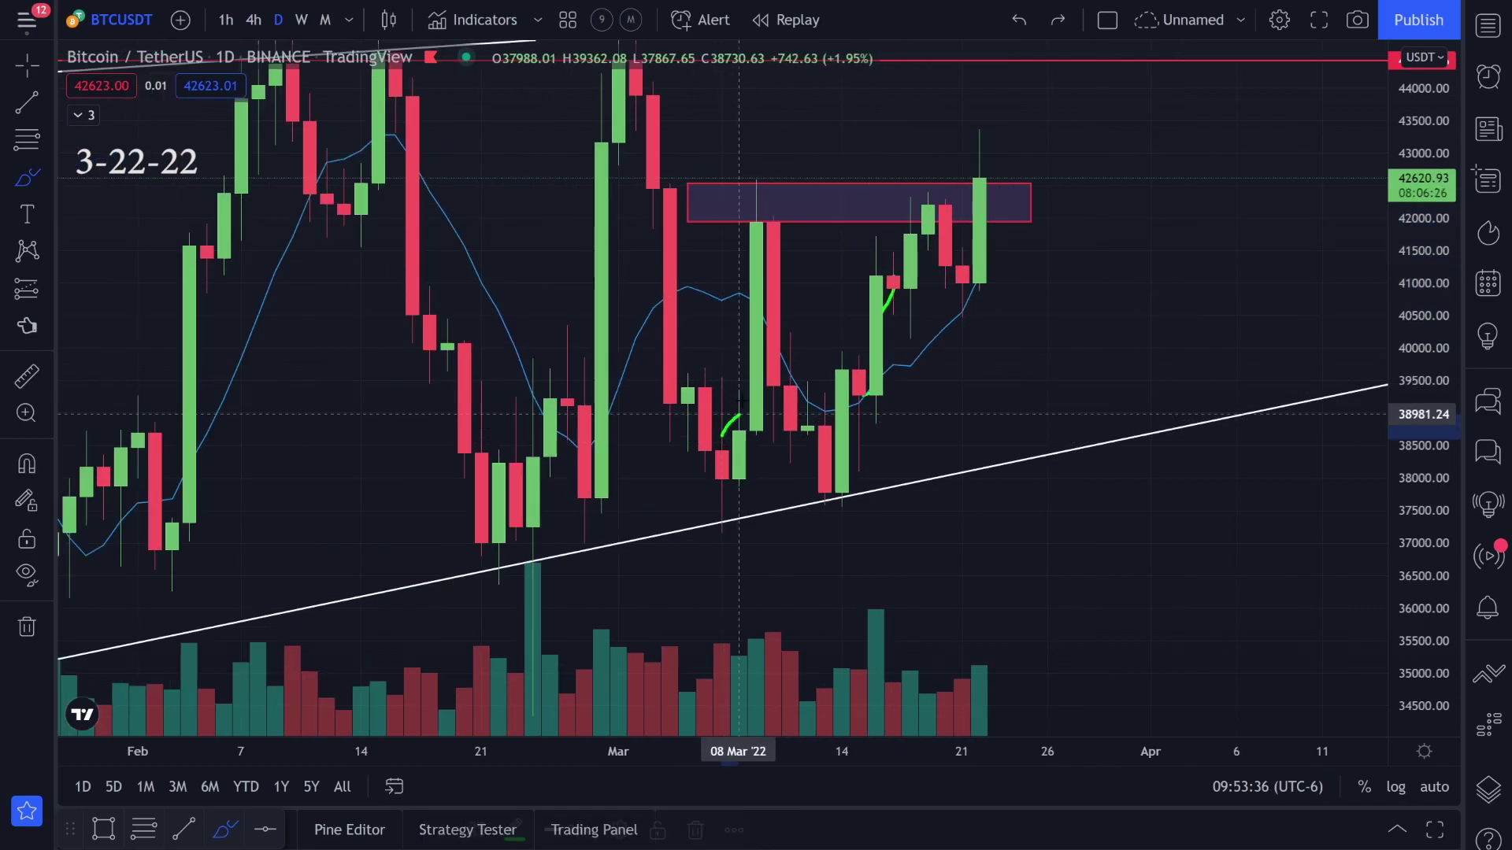
pyautogui.hotkey('ctrl', 'z')
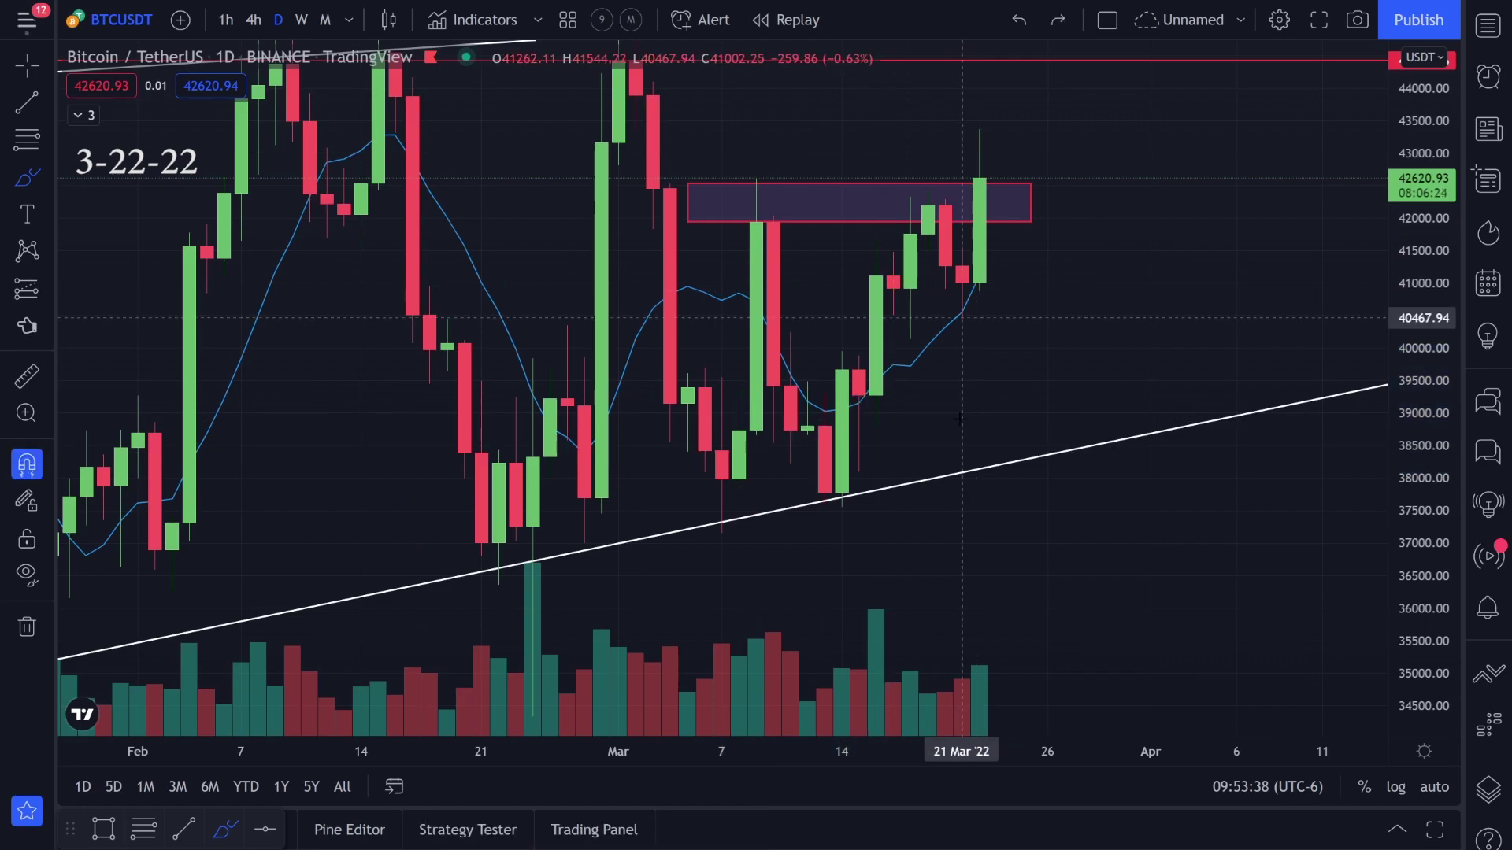
pyautogui.scroll(-5, 960, 419)
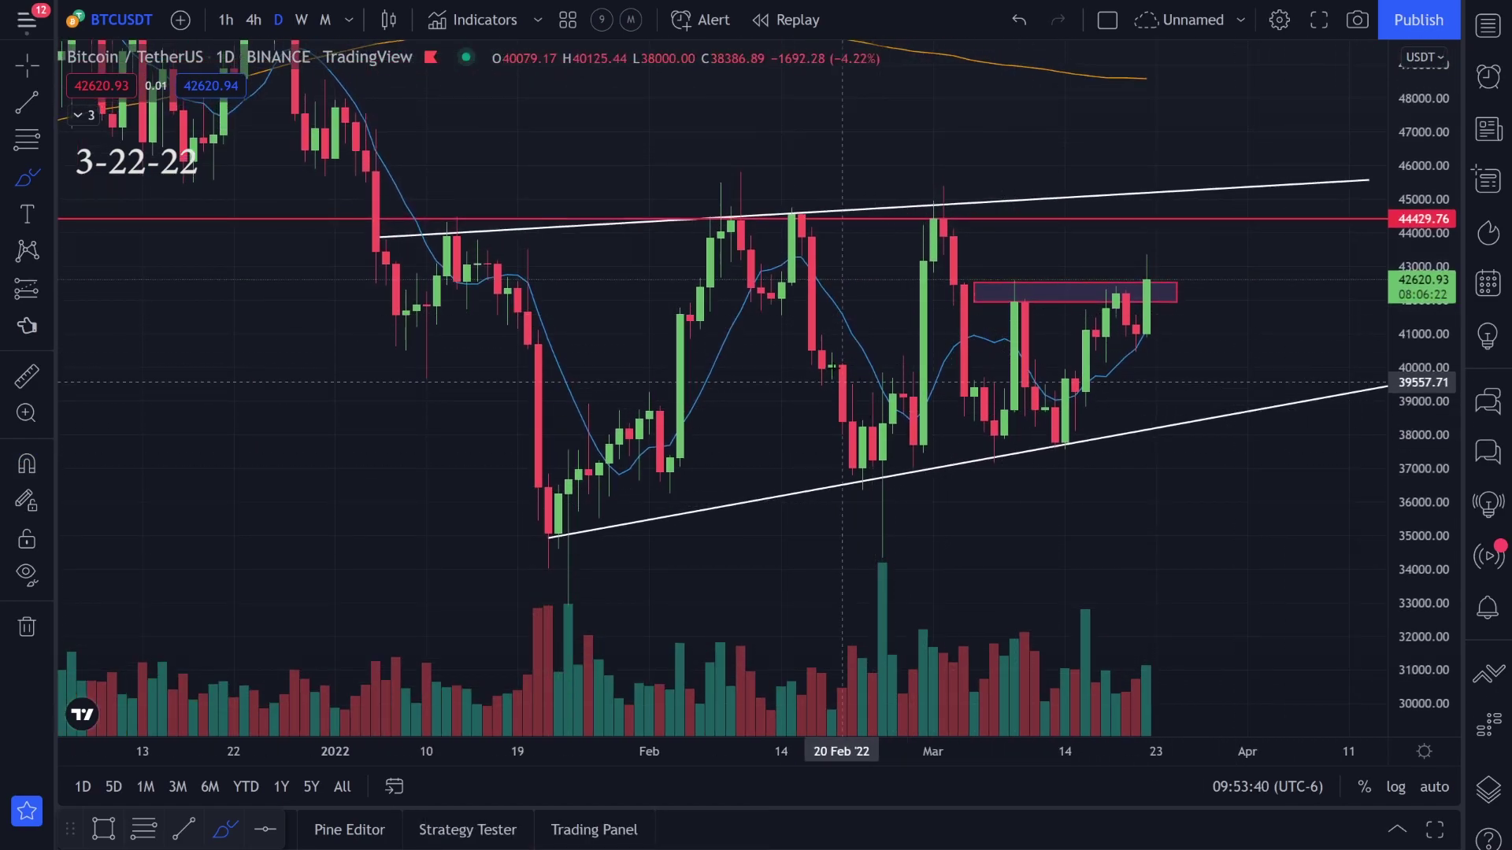
pyautogui.moveTo(804, 260)
pyautogui.mouseDown()
pyautogui.moveTo(862, 425)
pyautogui.moveTo(973, 354)
pyautogui.moveTo(1072, 409)
pyautogui.moveTo(1144, 333)
pyautogui.mouseUp()
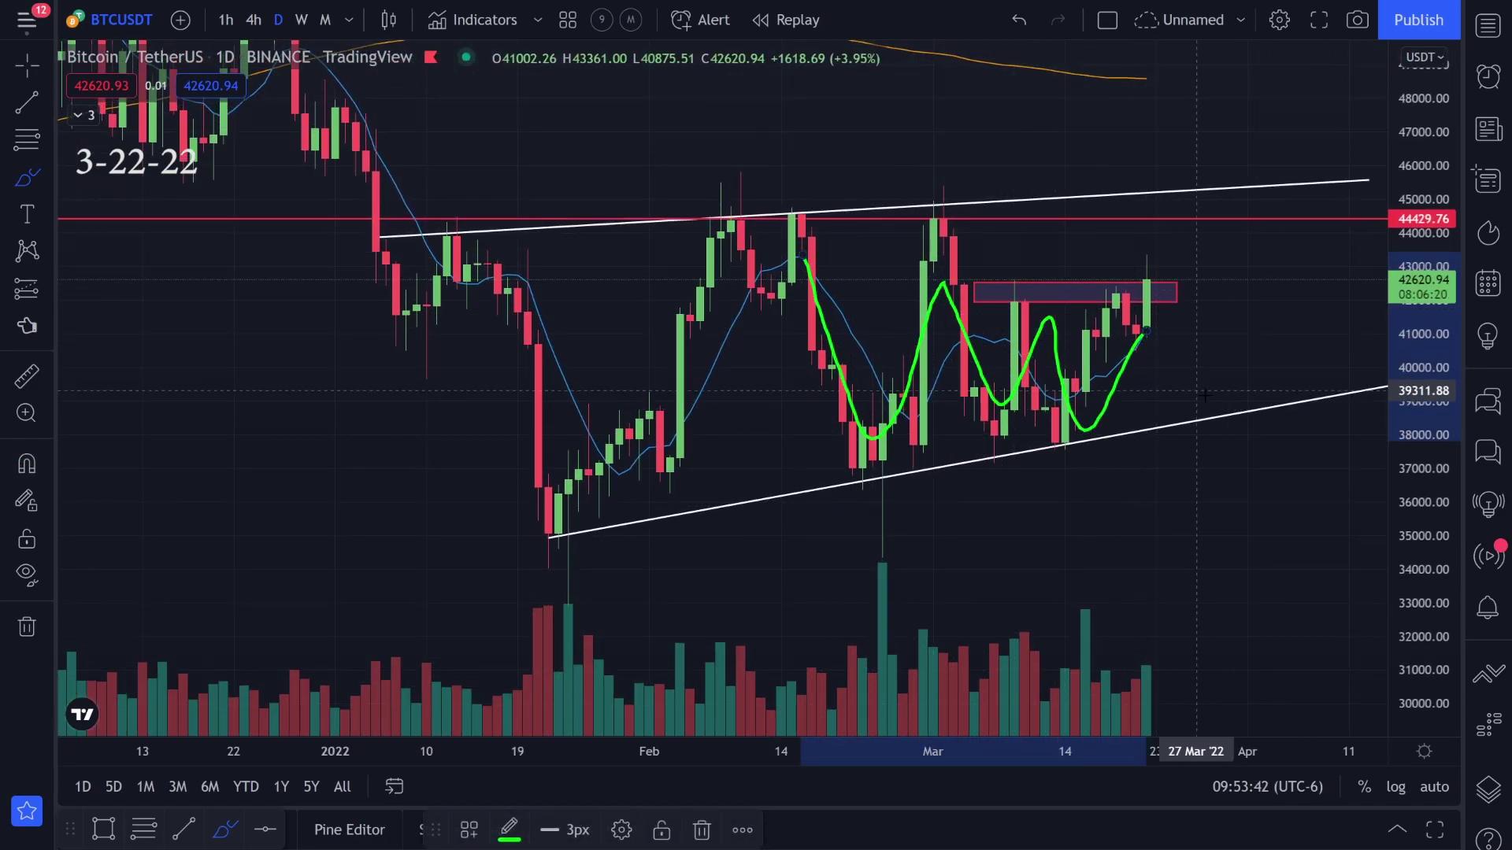
pyautogui.hotkey('ctrl', 'z')
pyautogui.scroll(2, 874, 359)
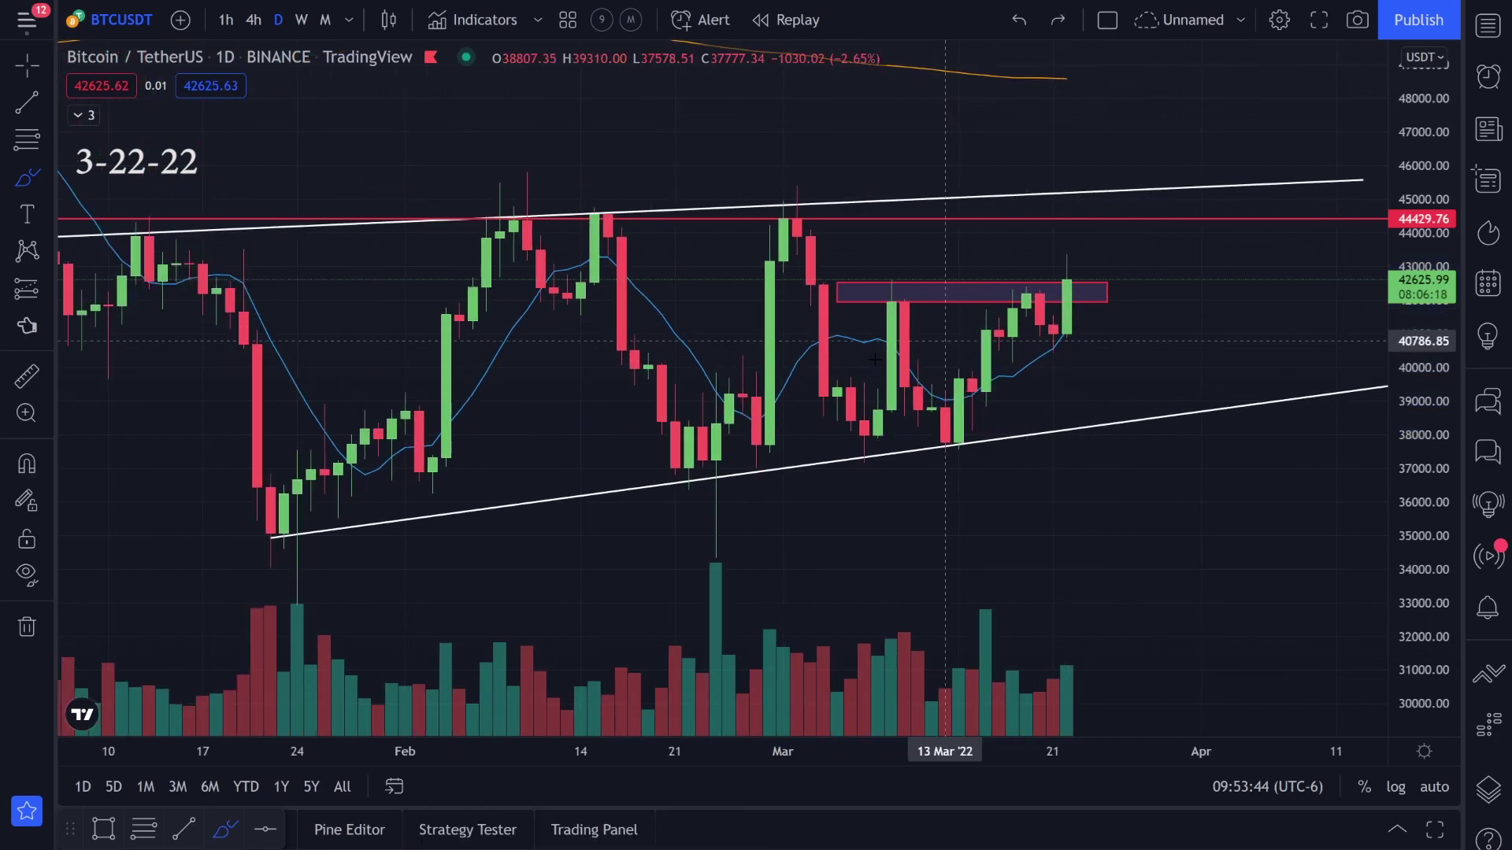
# Switch to weekly candles, hide the drawings, and pan to May 2021–May 2022.
pyautogui.scroll(-1, 874, 359)
pyautogui.click(302, 19)
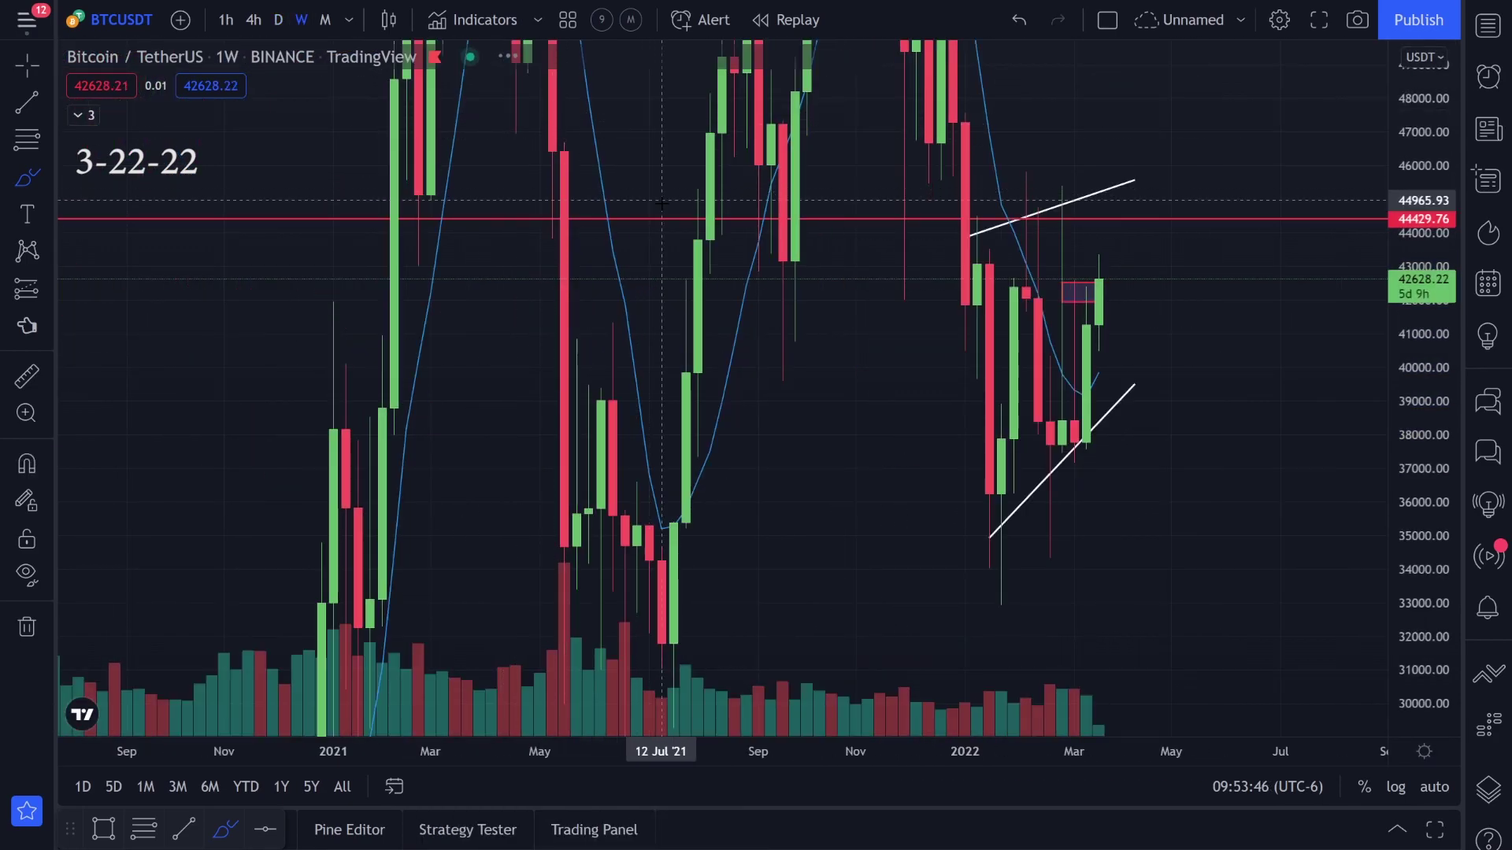
pyautogui.click(28, 626)
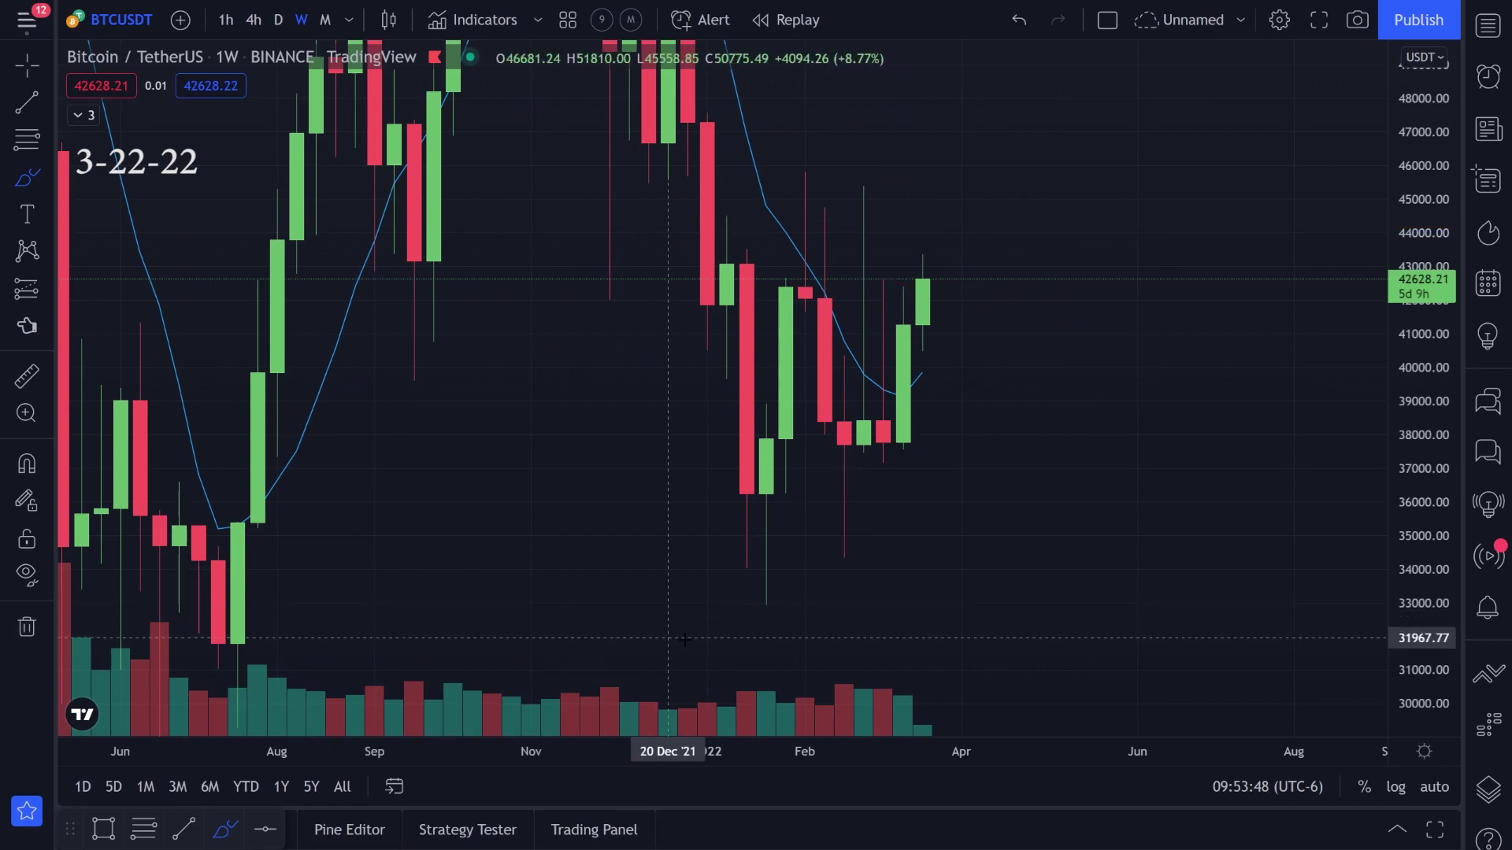
pyautogui.scroll(2, 844, 689)
pyautogui.moveTo(740, 399); pyautogui.dragTo(1081, 336)
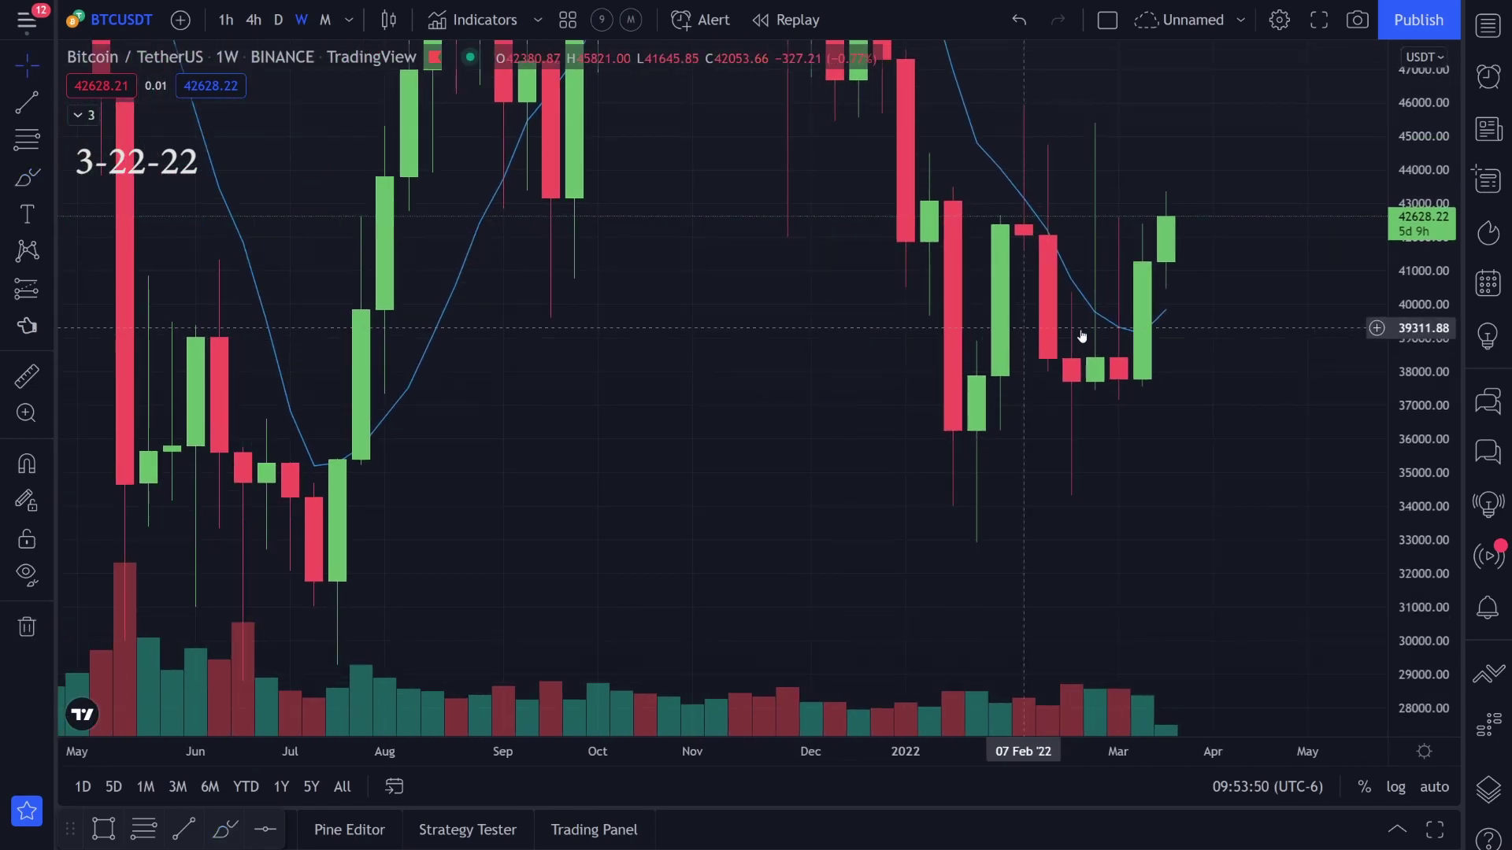
pyautogui.scroll(3, 1095, 462)
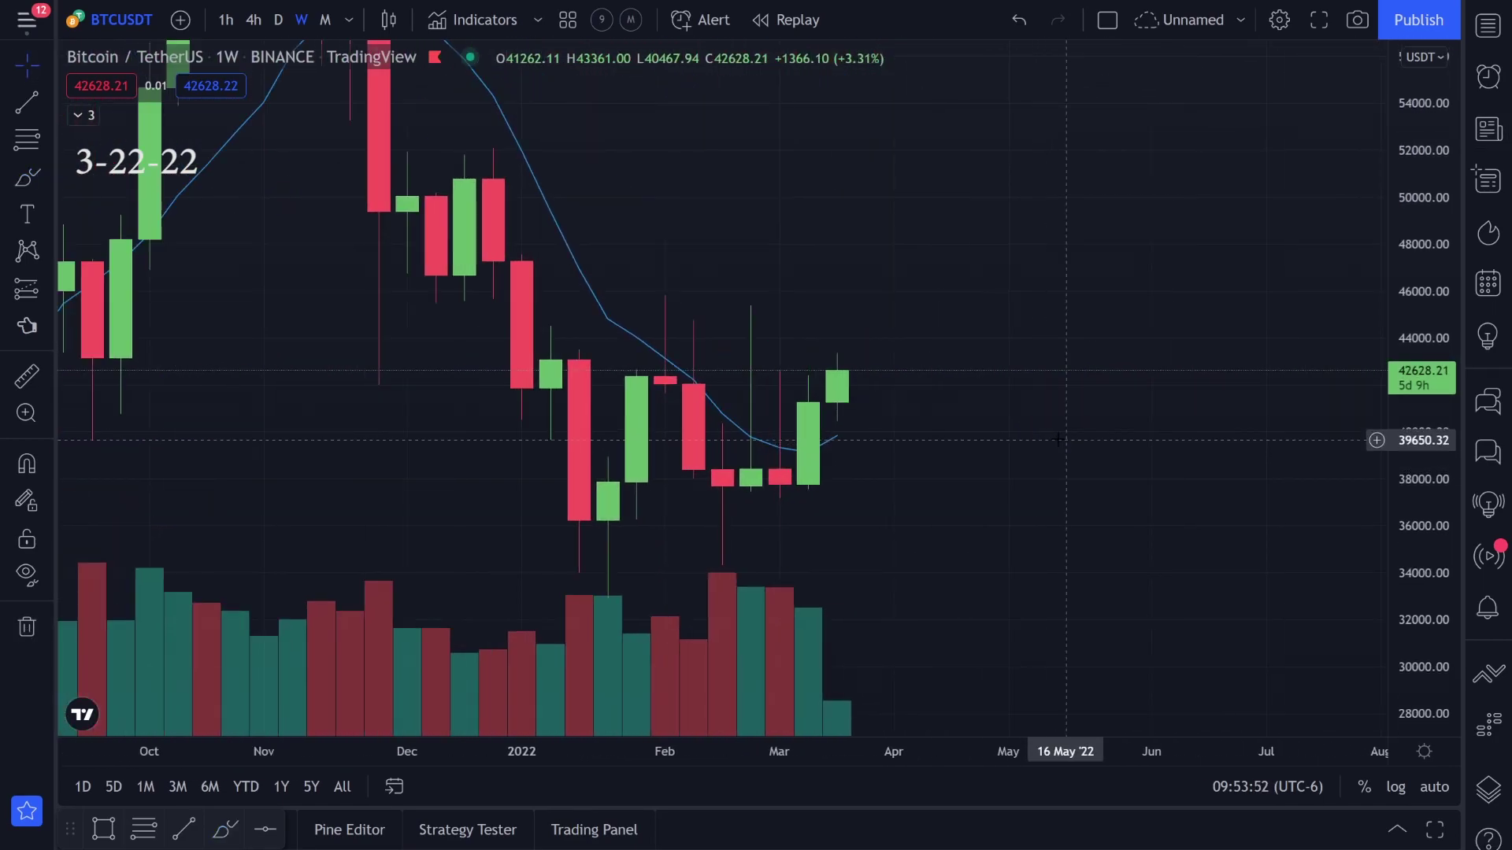
# Trace the blue moving average, the November–January decline and latest candles in green, undoing each.
pyautogui.hotkey('alt', 'b')
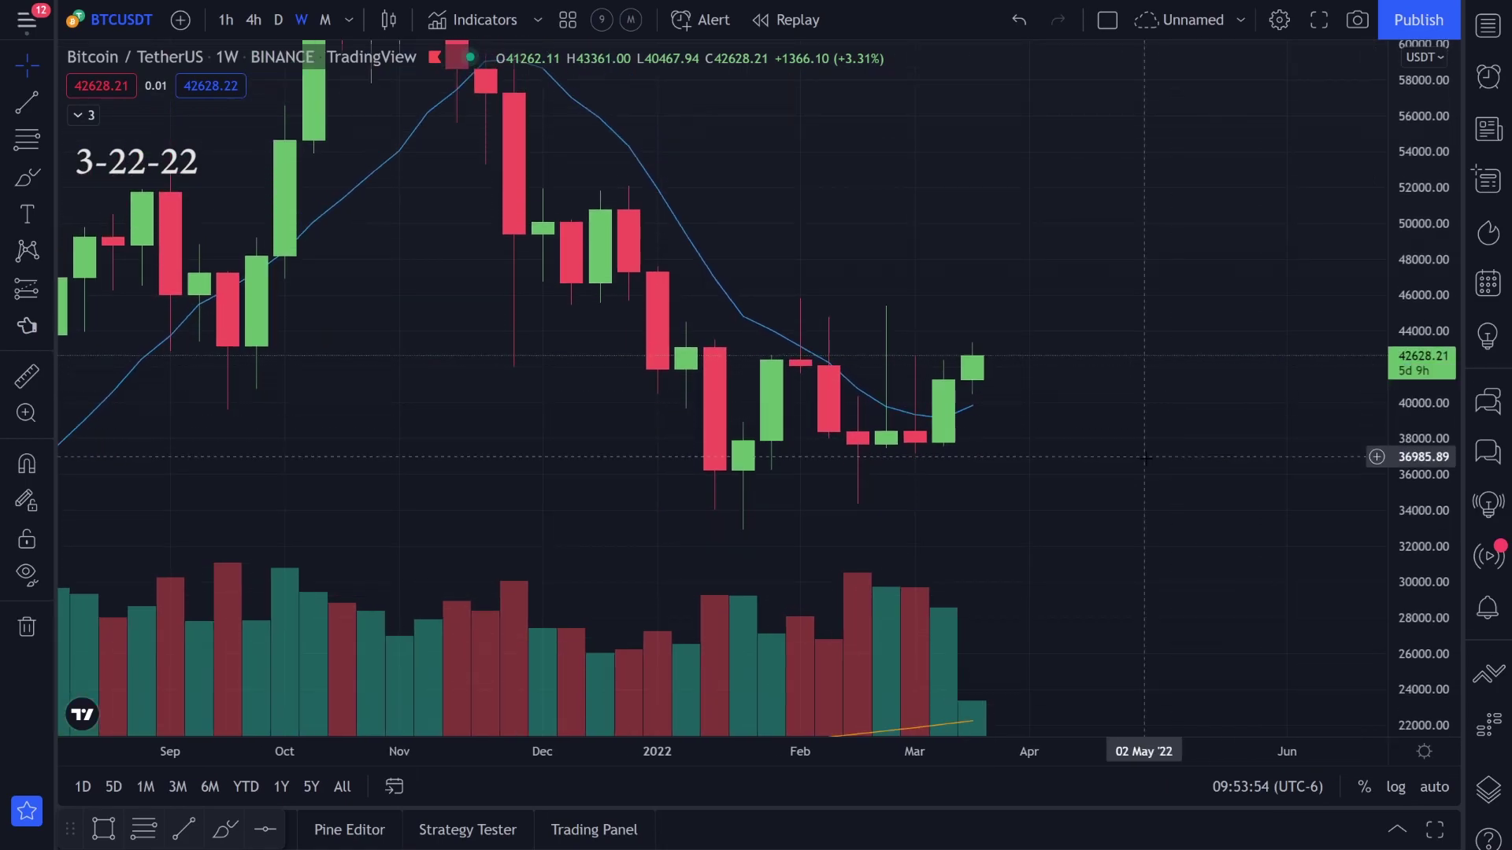
pyautogui.moveTo(399, 232)
pyautogui.mouseDown()
pyautogui.moveTo(542, 168)
pyautogui.moveTo(708, 323)
pyautogui.moveTo(961, 405)
pyautogui.mouseUp()
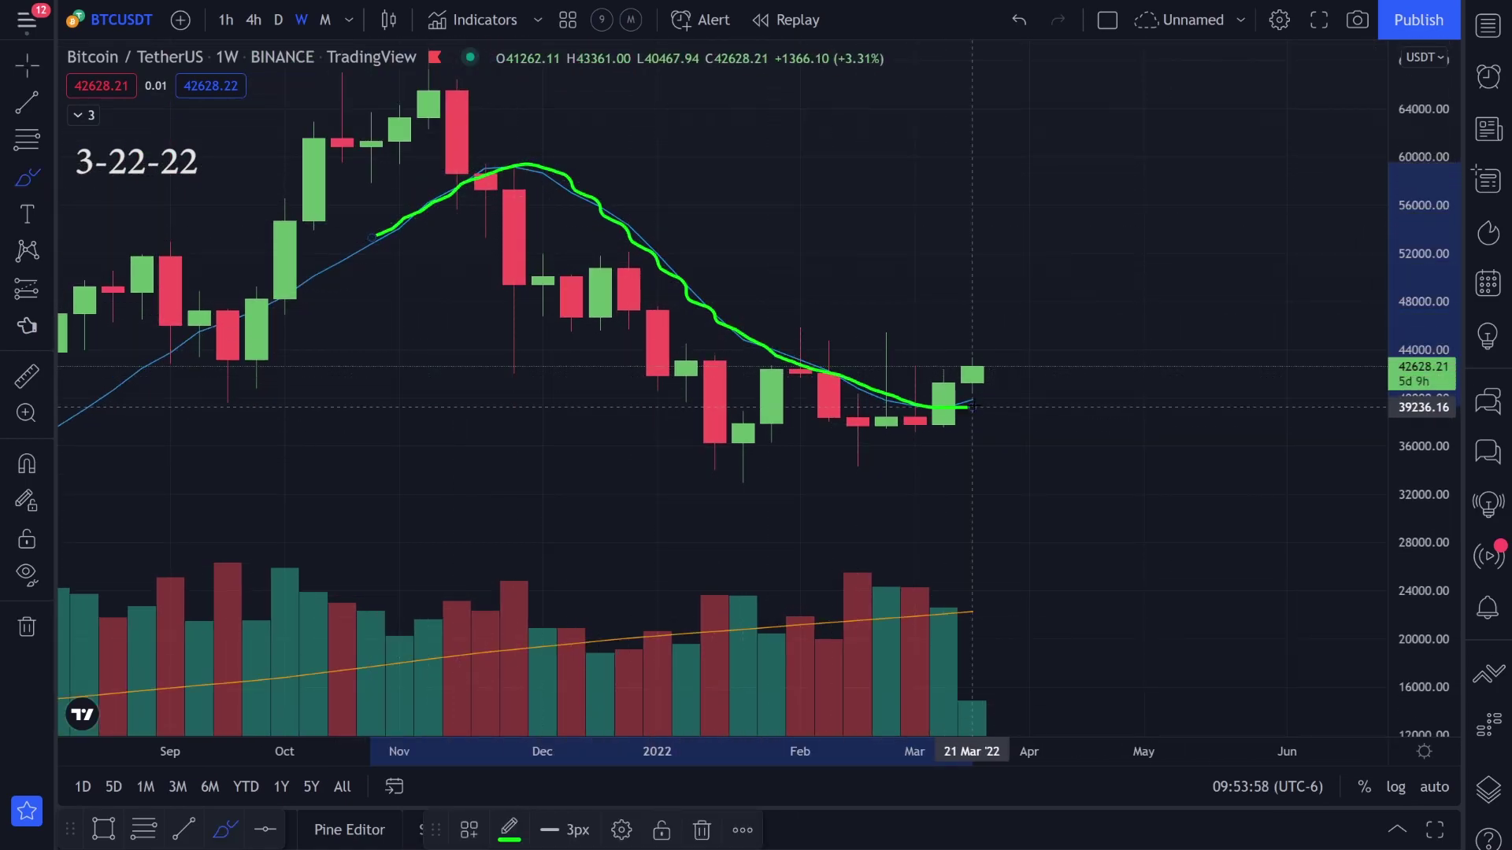
pyautogui.hotkey('ctrl', 'z')
pyautogui.moveTo(486, 138)
pyautogui.mouseDown()
pyautogui.moveTo(486, 196)
pyautogui.moveTo(542, 288)
pyautogui.moveTo(686, 415)
pyautogui.mouseUp()
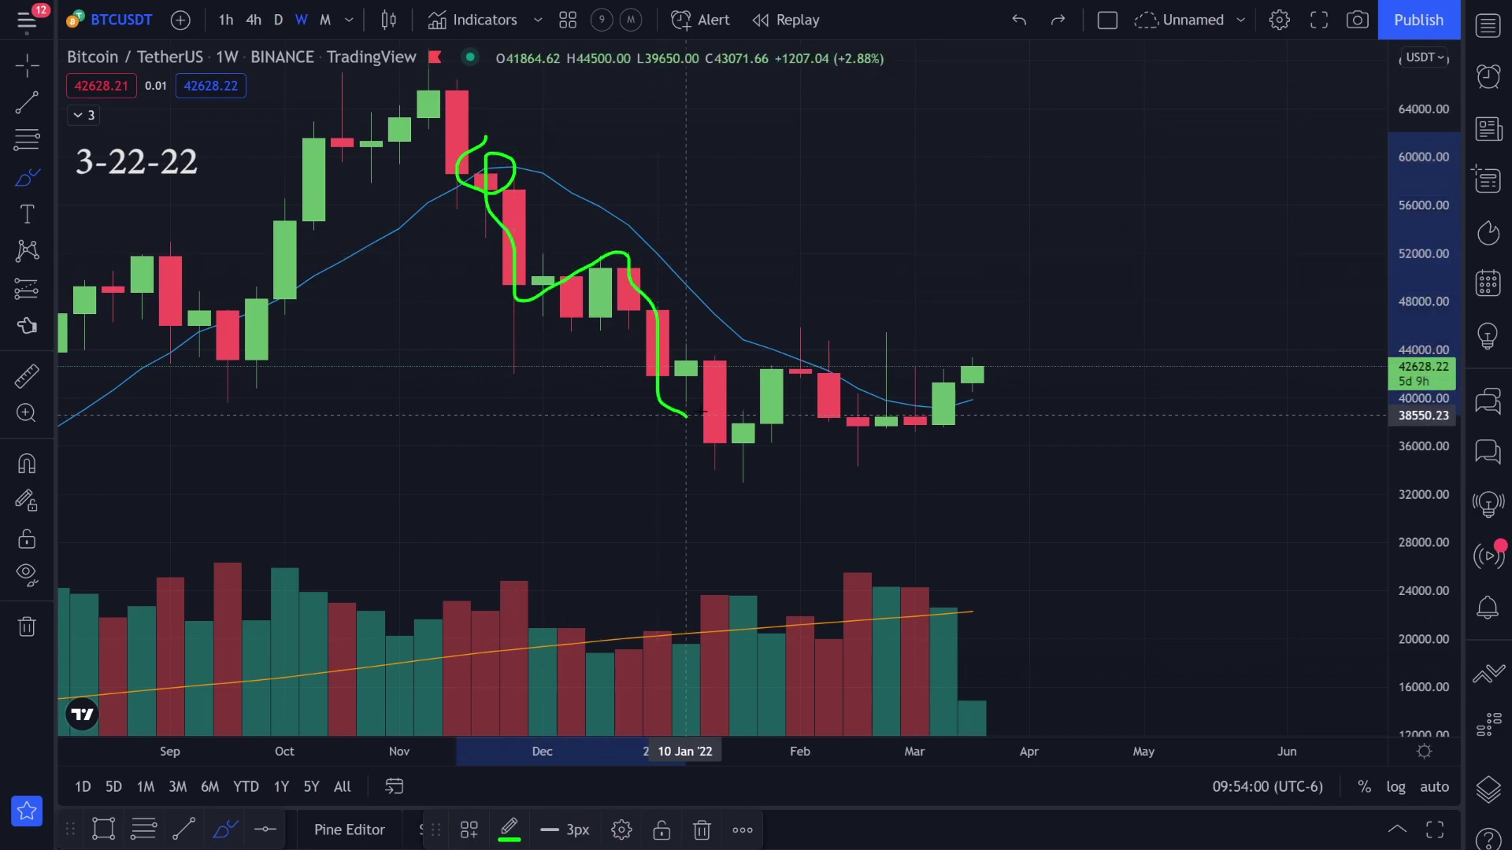
pyautogui.hotkey('ctrl', 'z')
pyautogui.moveTo(970, 365); pyautogui.dragTo(915, 406)
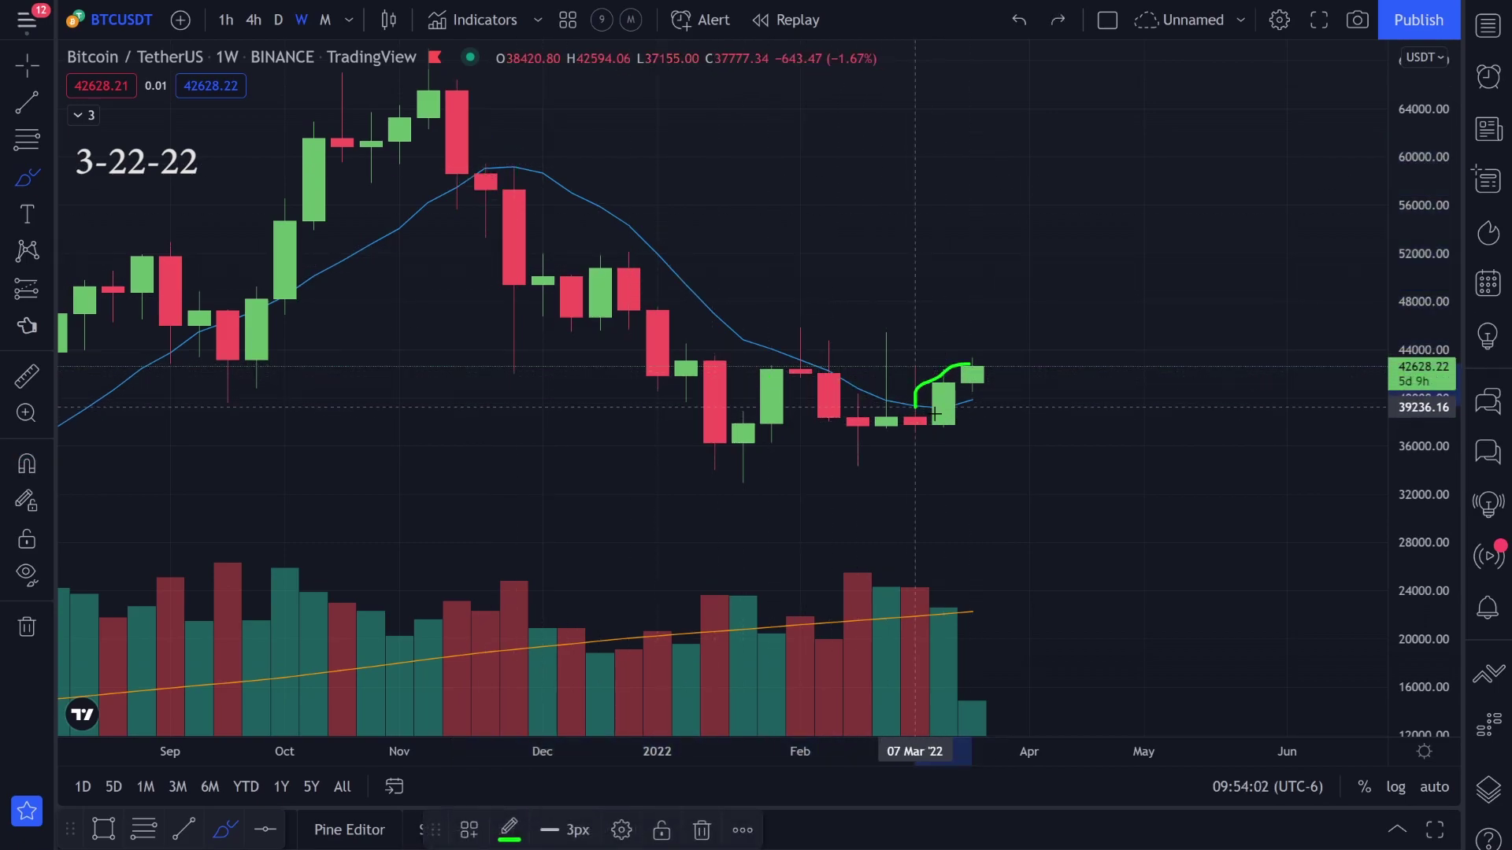
pyautogui.hotkey('ctrl', 'z')
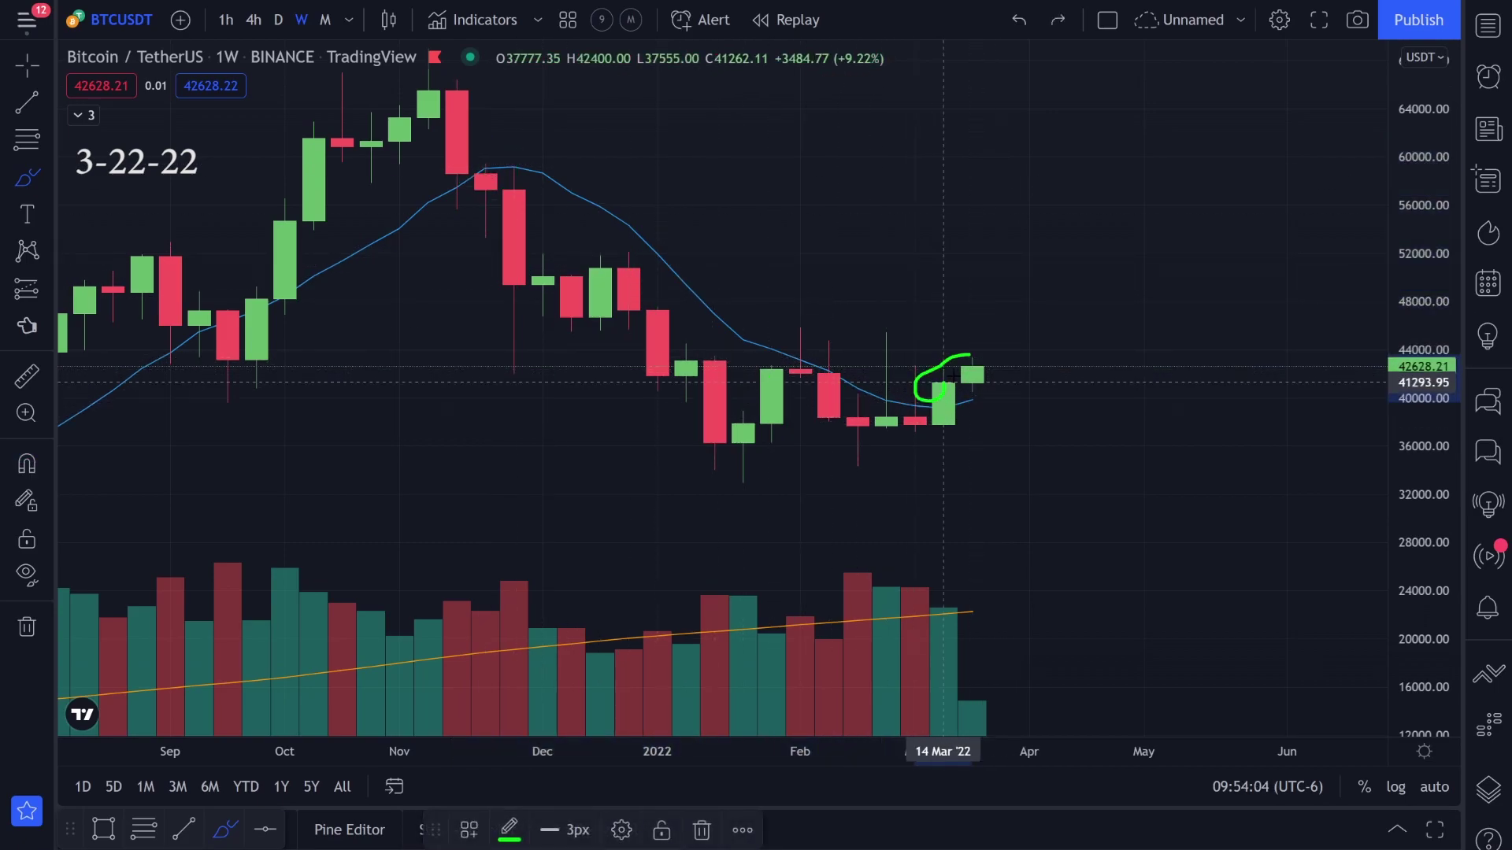
pyautogui.hotkey('ctrl', 'z')
pyautogui.moveTo(970, 347); pyautogui.dragTo(981, 391)
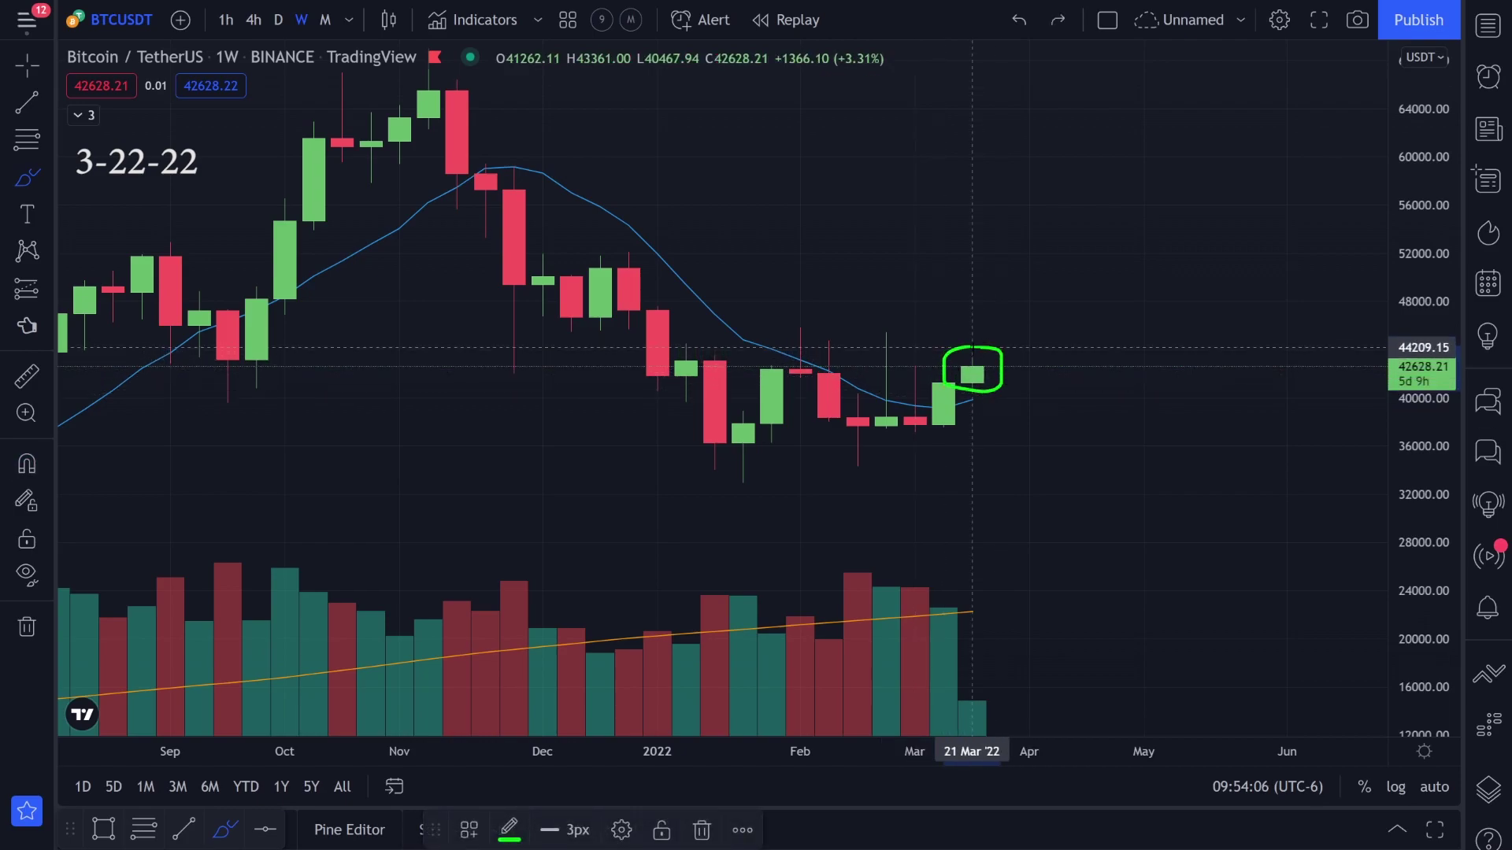
pyautogui.hotkey('ctrl', 'z')
# Stretch the price scale and circle the latest weekly candle in green, then undo the marks.
pyautogui.moveTo(1417, 496); pyautogui.dragTo(1417, 551)
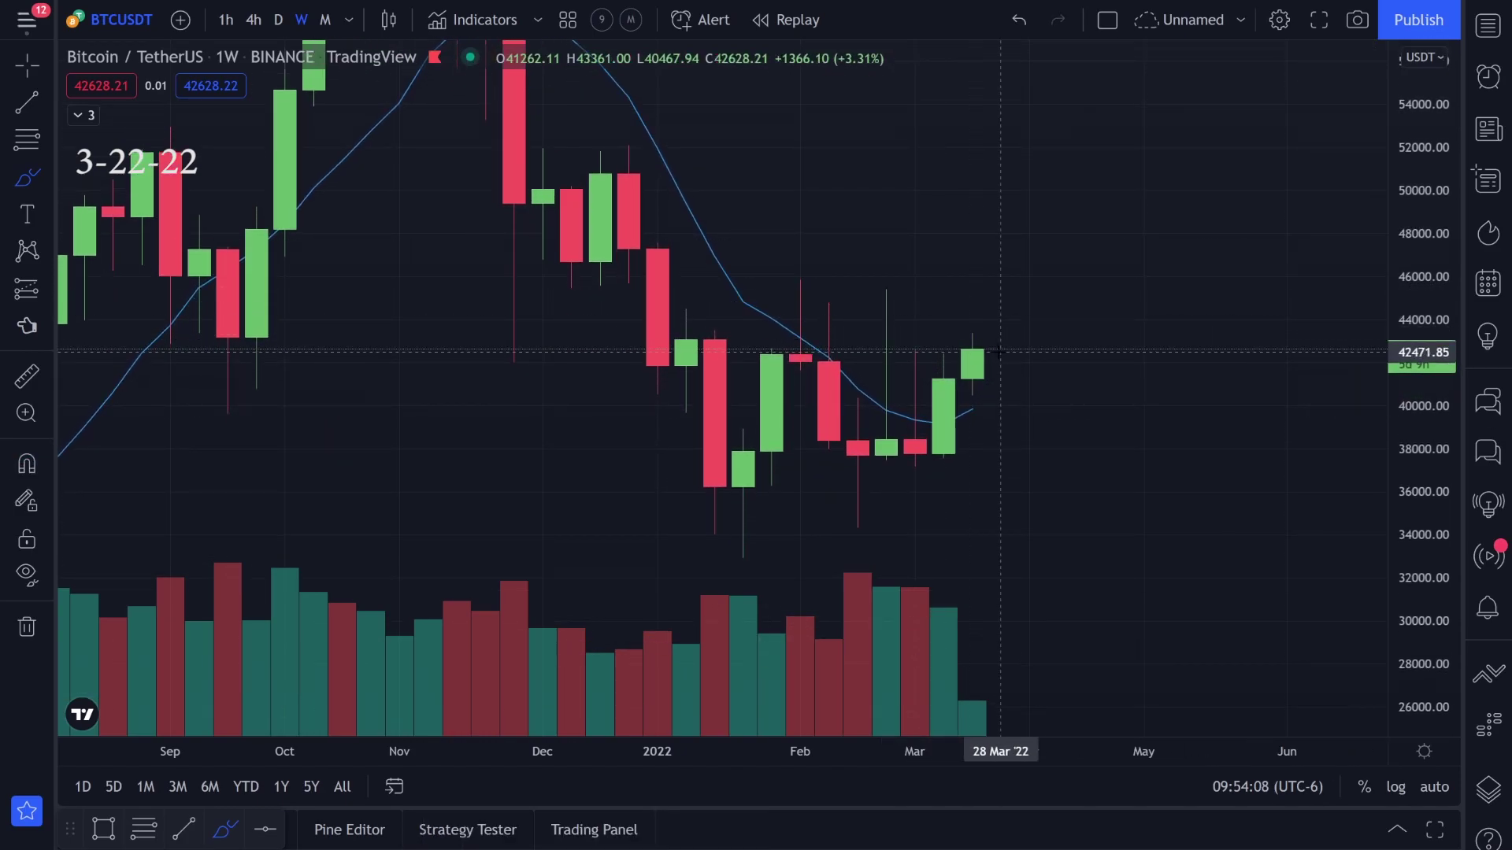
pyautogui.moveTo(972, 329); pyautogui.dragTo(943, 380)
pyautogui.hotkey('ctrl', 'z')
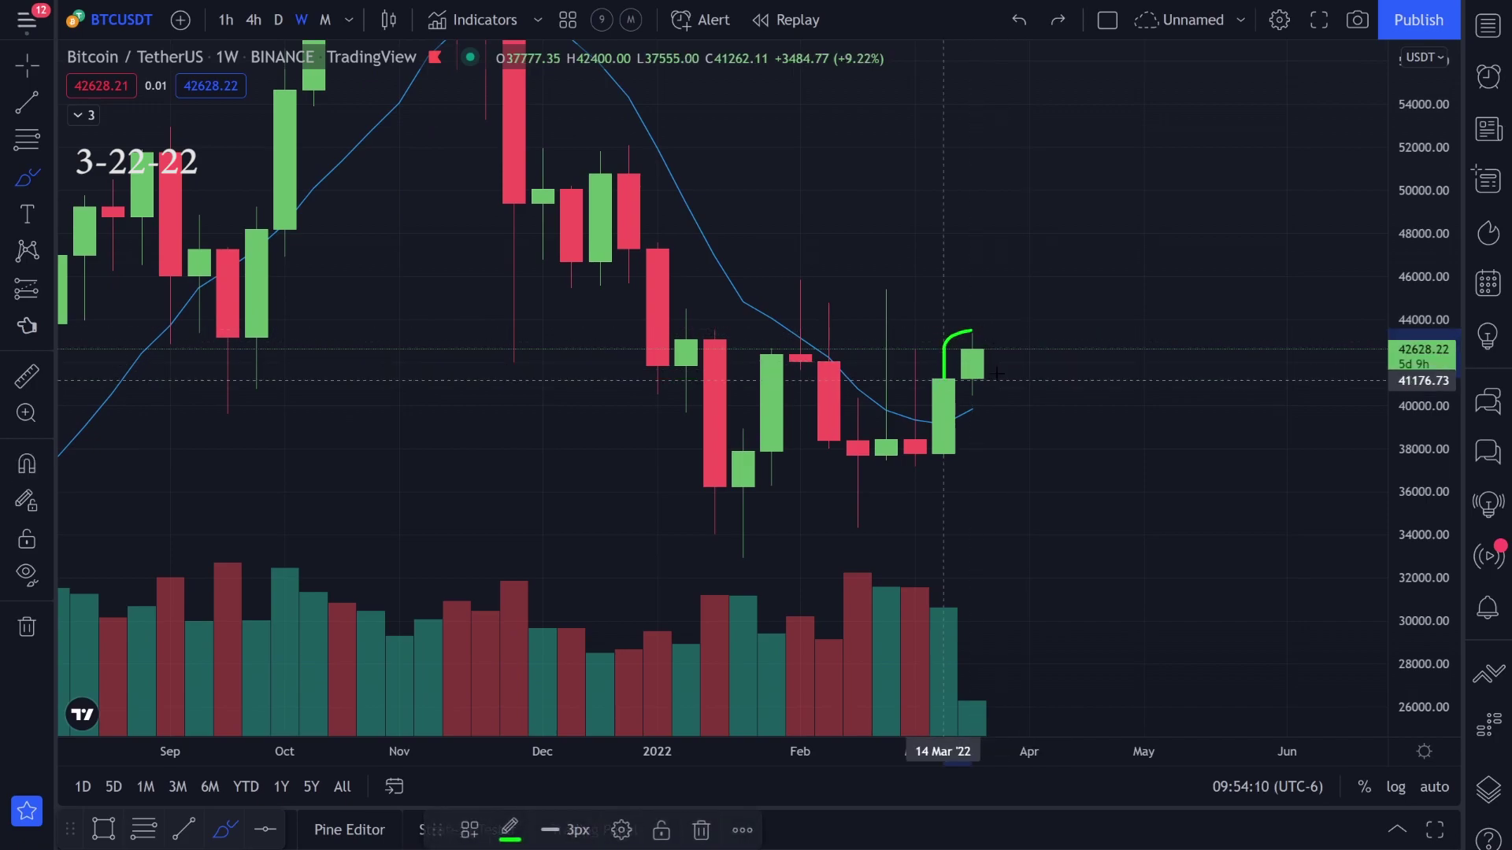
pyautogui.hotkey('ctrl', 'z')
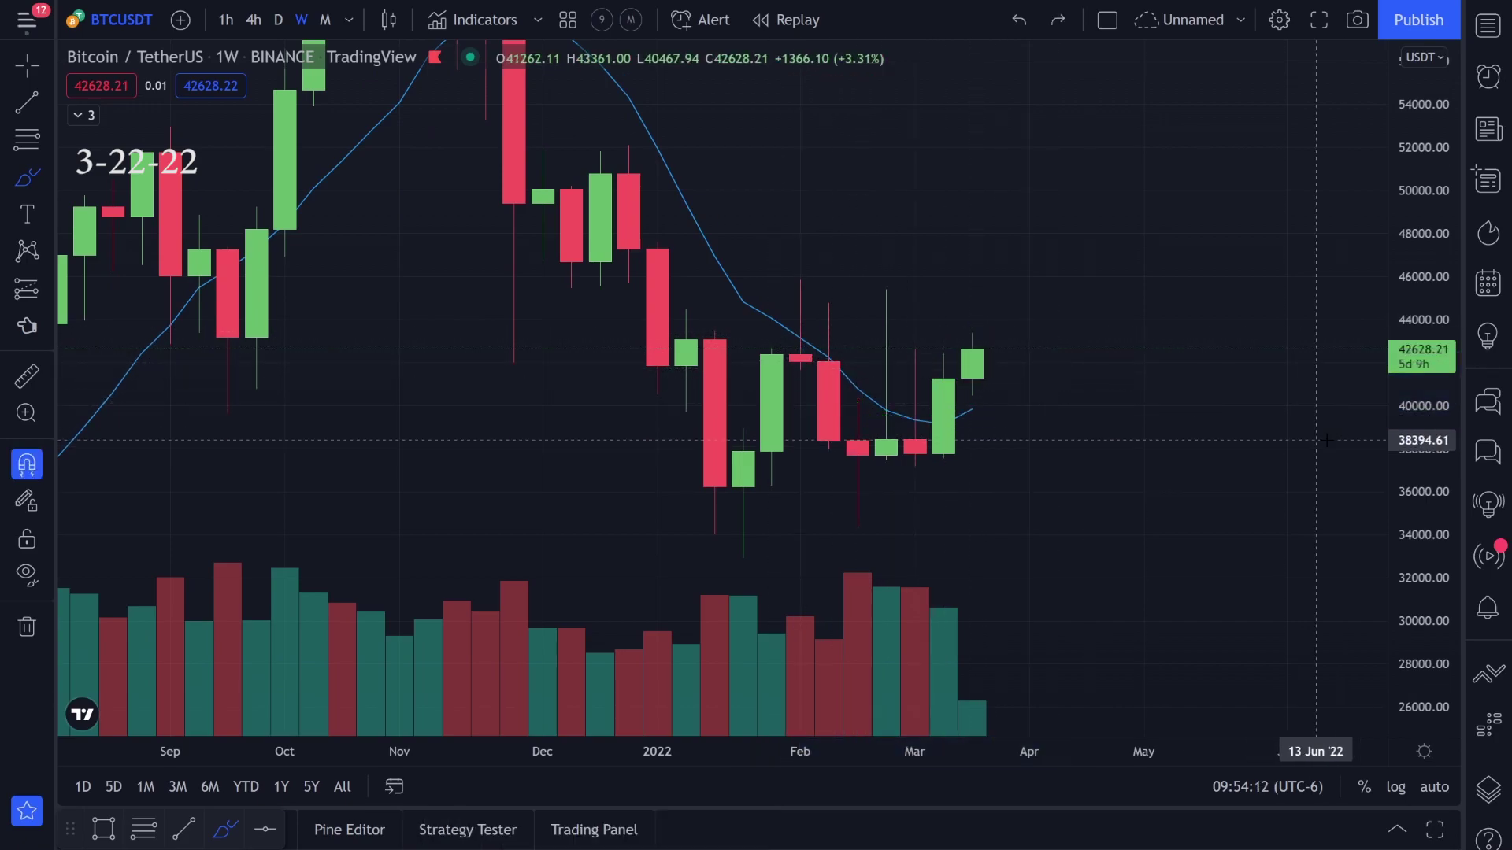
pyautogui.moveTo(997, 325); pyautogui.dragTo(983, 380)
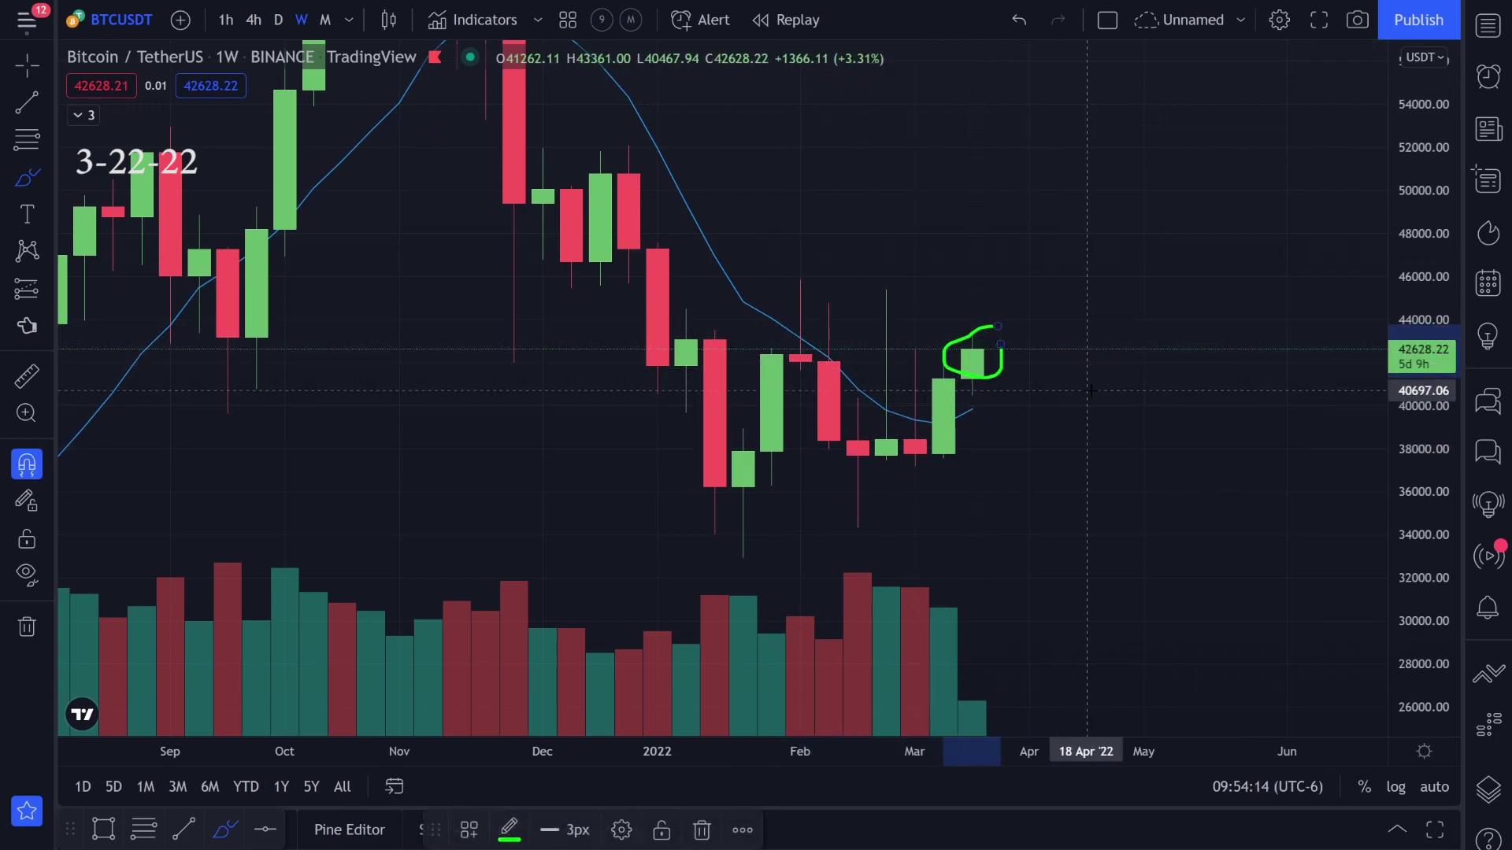
pyautogui.hotkey('ctrl', 'z')
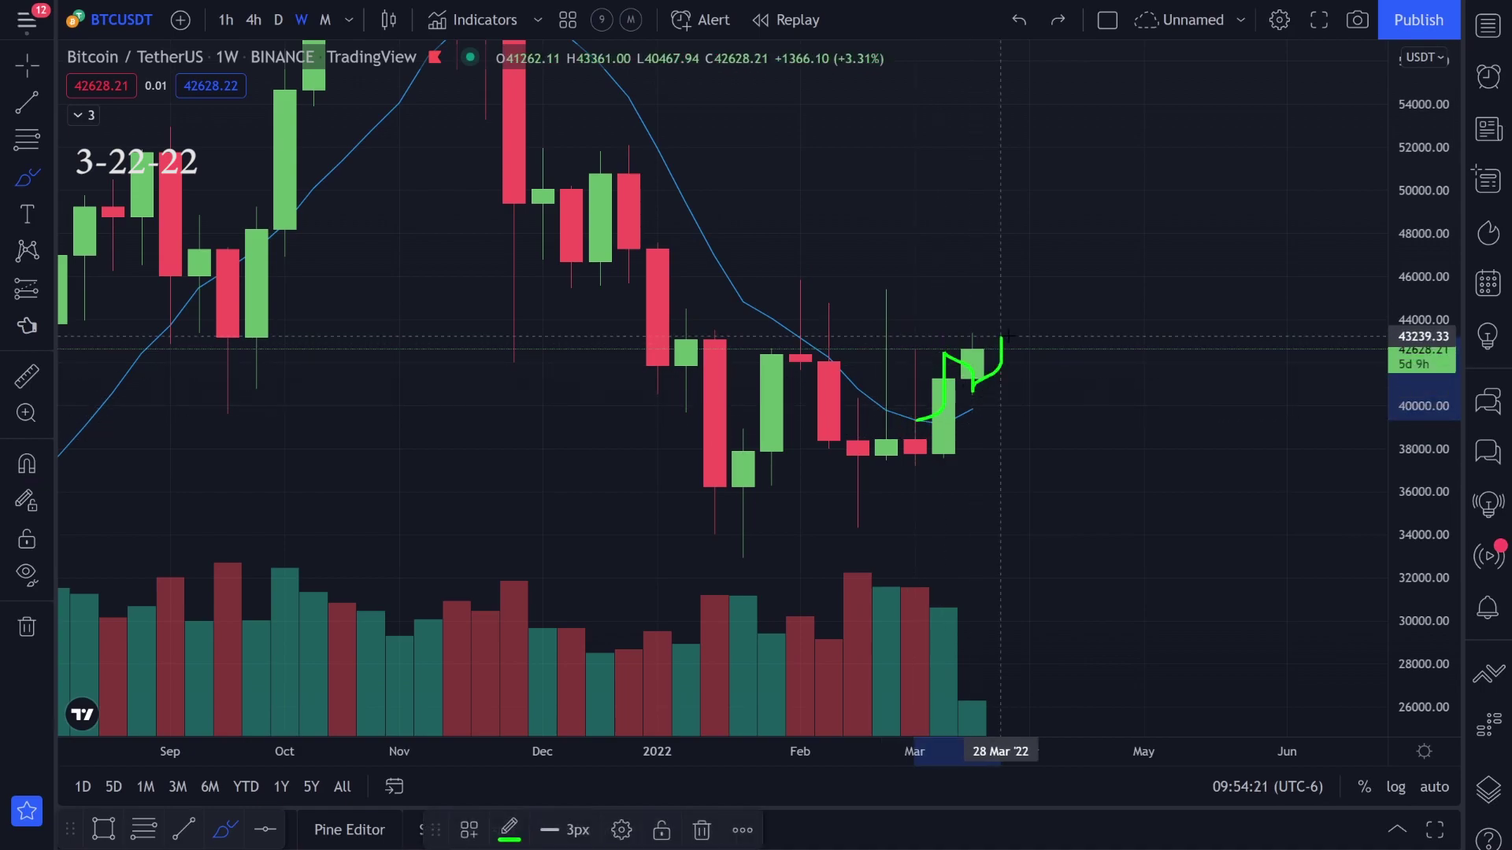
# Auto-fit the price scale and trace the November peak to January low drop in green.
pyautogui.hotkey('ctrl', 'z')
pyautogui.scroll(-3, 1296, 378)
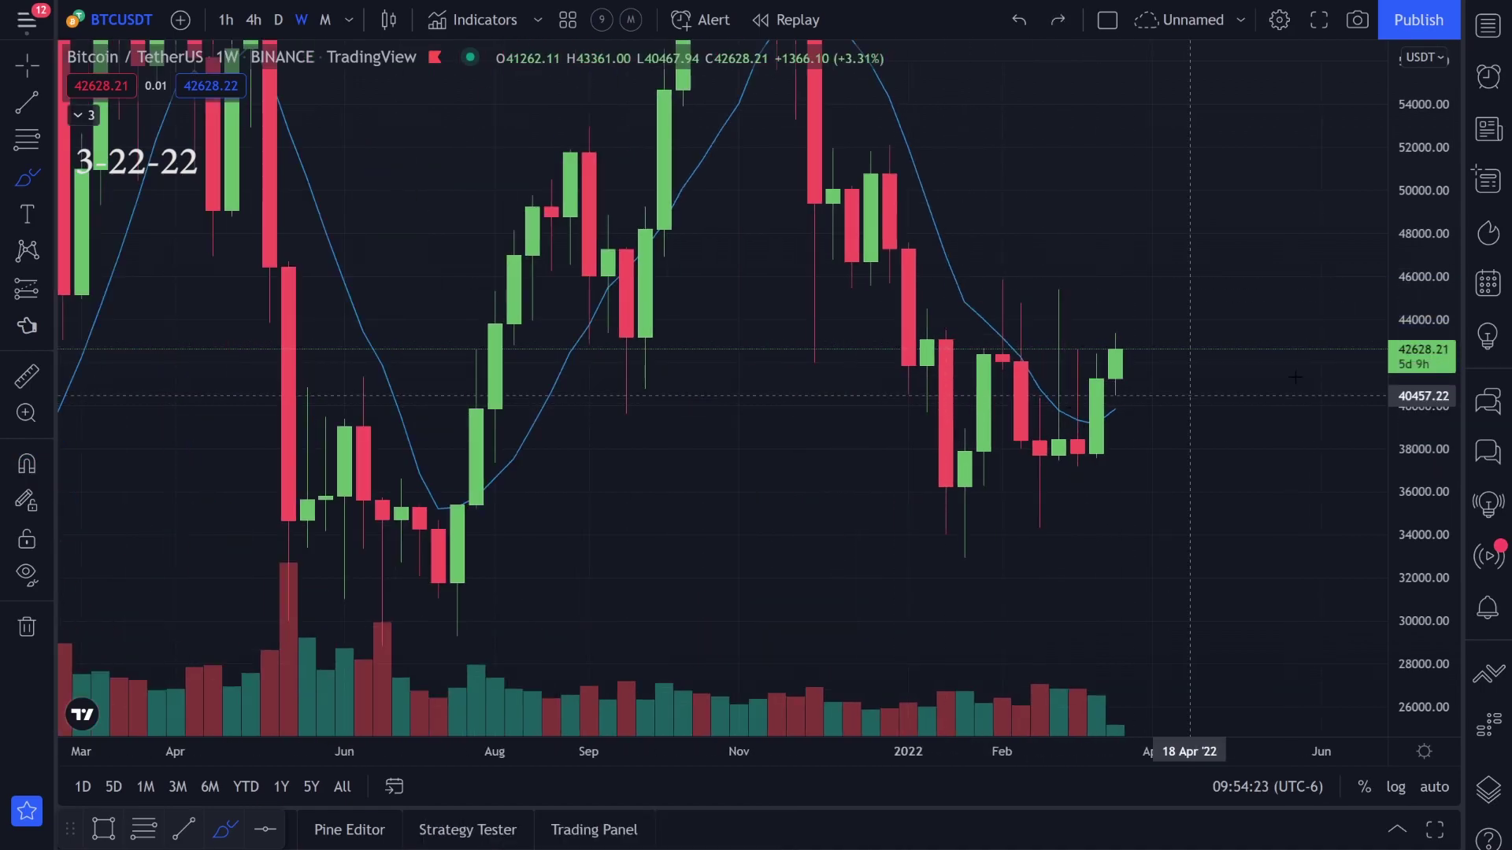
pyautogui.doubleClick(1419, 124)
pyautogui.moveTo(833, 209)
pyautogui.mouseDown()
pyautogui.moveTo(854, 311)
pyautogui.moveTo(963, 433)
pyautogui.moveTo(1096, 421)
pyautogui.mouseUp()
# Remove the weekly stroke, switch to 4h, and mark the purple zone and latest candle, undoing both.
pyautogui.hotkey('ctrl', 'z')
pyautogui.click(254, 19)
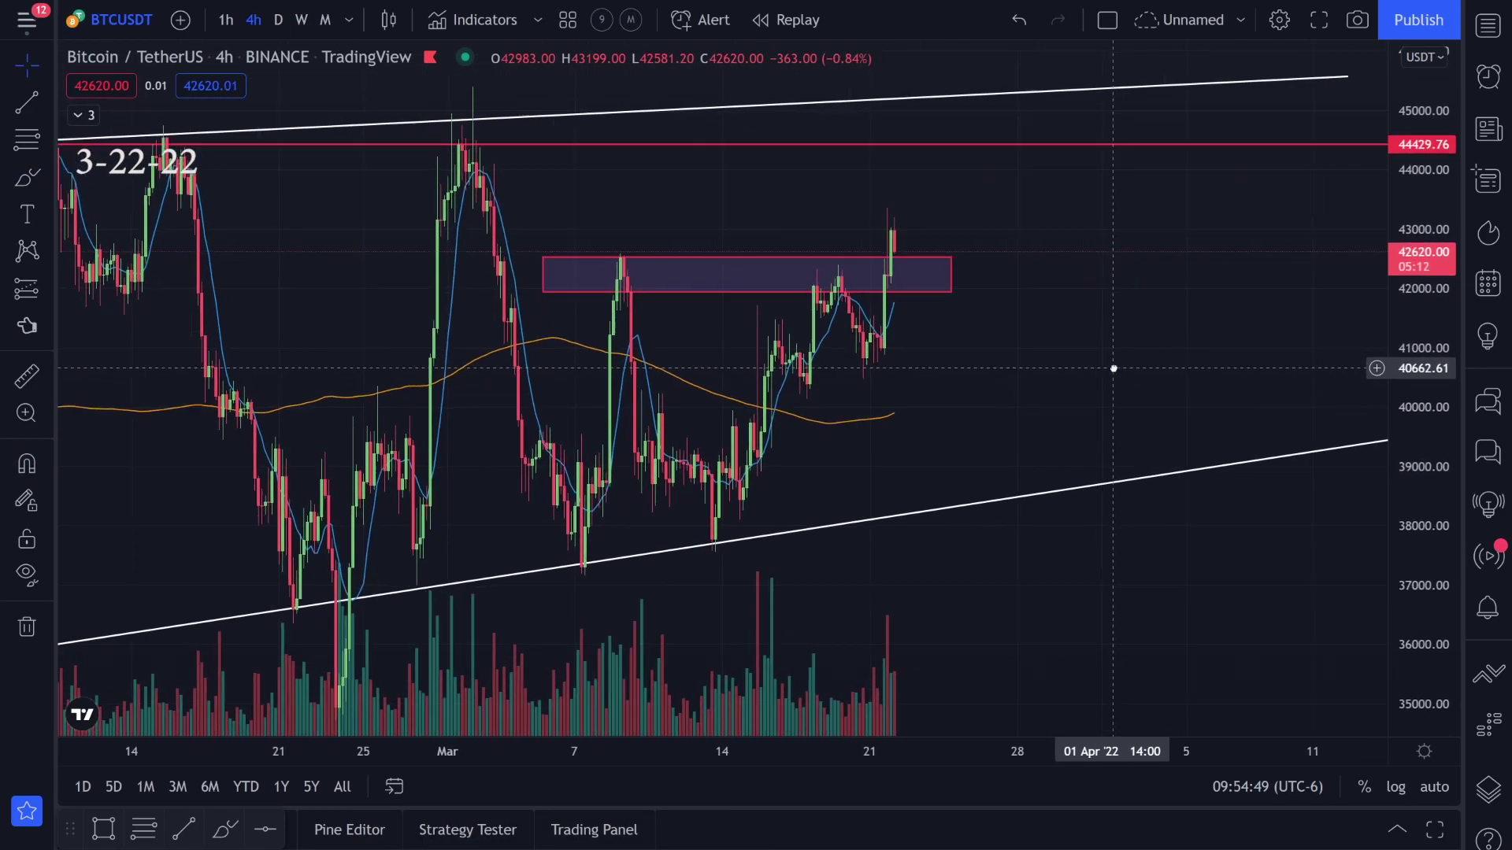
pyautogui.click(27, 178)
pyautogui.moveTo(567, 261)
pyautogui.mouseDown()
pyautogui.moveTo(900, 261)
pyautogui.moveTo(574, 291)
pyautogui.moveTo(567, 259)
pyautogui.mouseUp()
pyautogui.hotkey('ctrl', 'z')
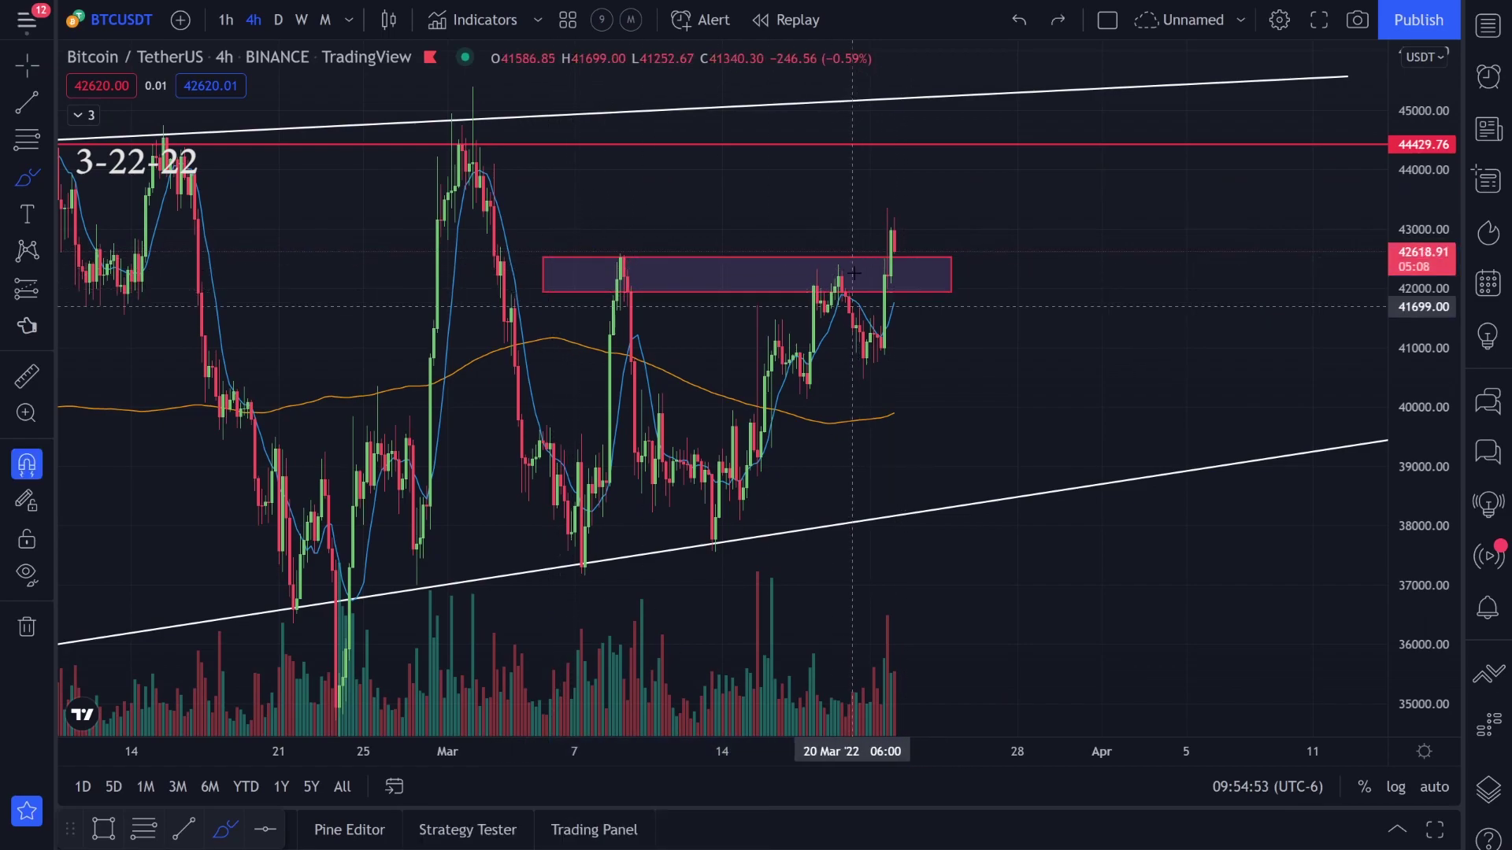
pyautogui.moveTo(899, 217); pyautogui.dragTo(891, 248)
pyautogui.hotkey('ctrl', 'z')
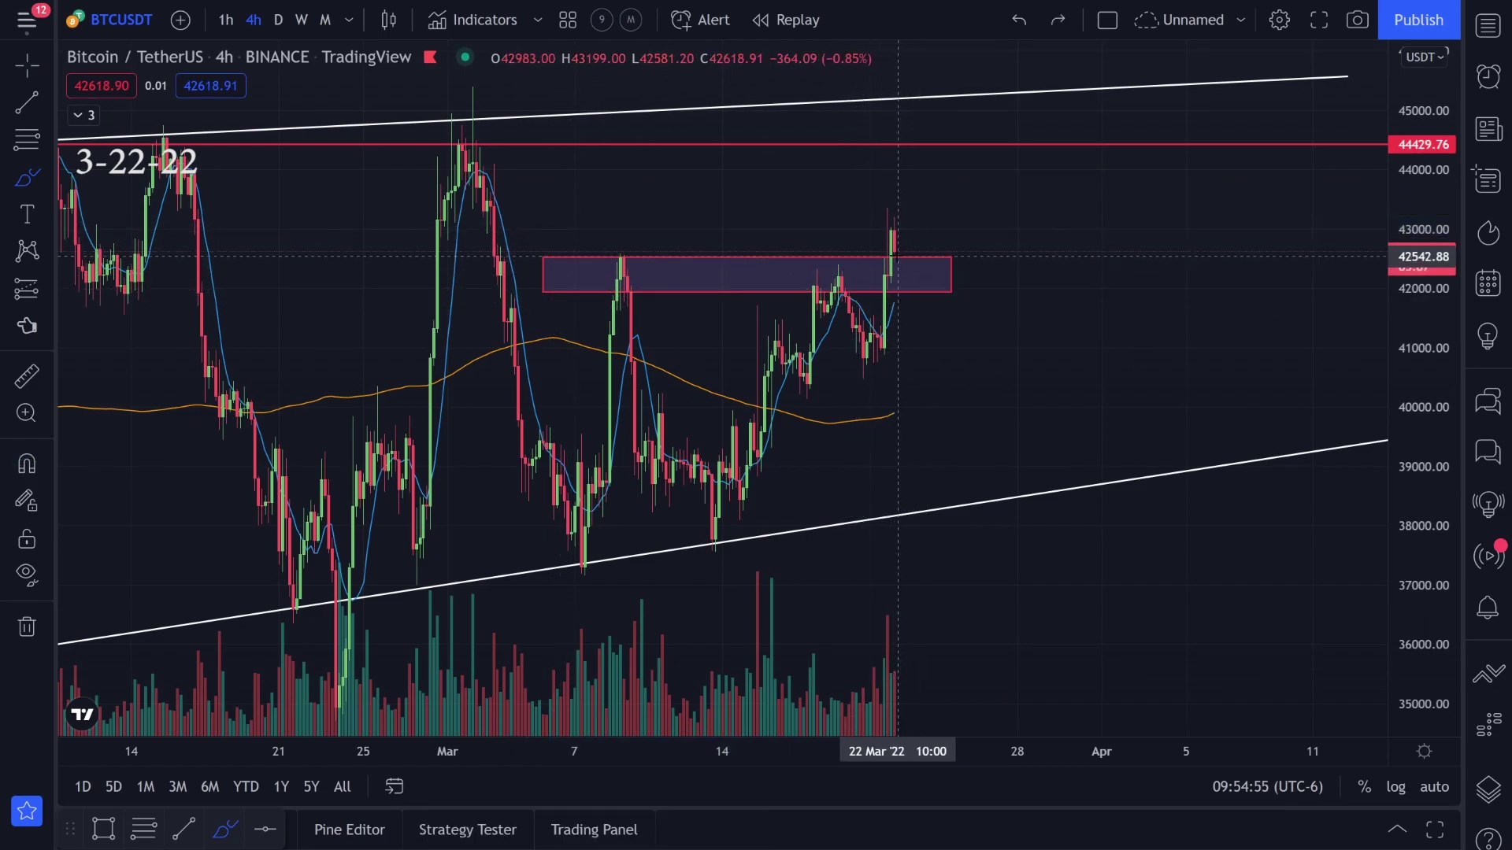
# Draw a green upward arrow from the latest candle and circle the volume bars, then undo.
pyautogui.moveTo(905, 235); pyautogui.dragTo(917, 132)
pyautogui.hotkey('ctrl', 'z')
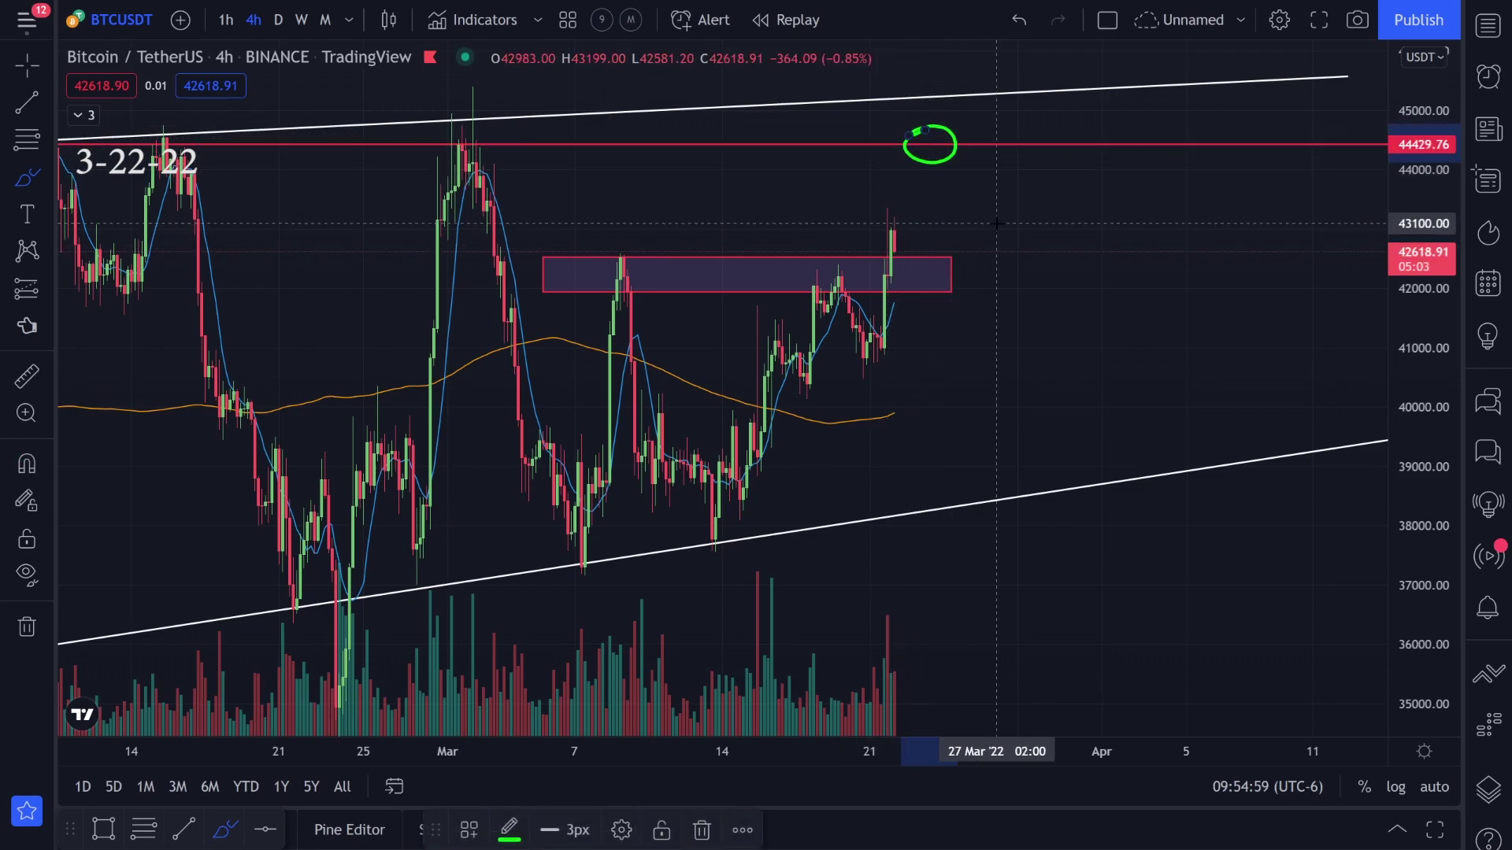
pyautogui.hotkey('ctrl', 'z')
pyautogui.scroll(3, 999, 223)
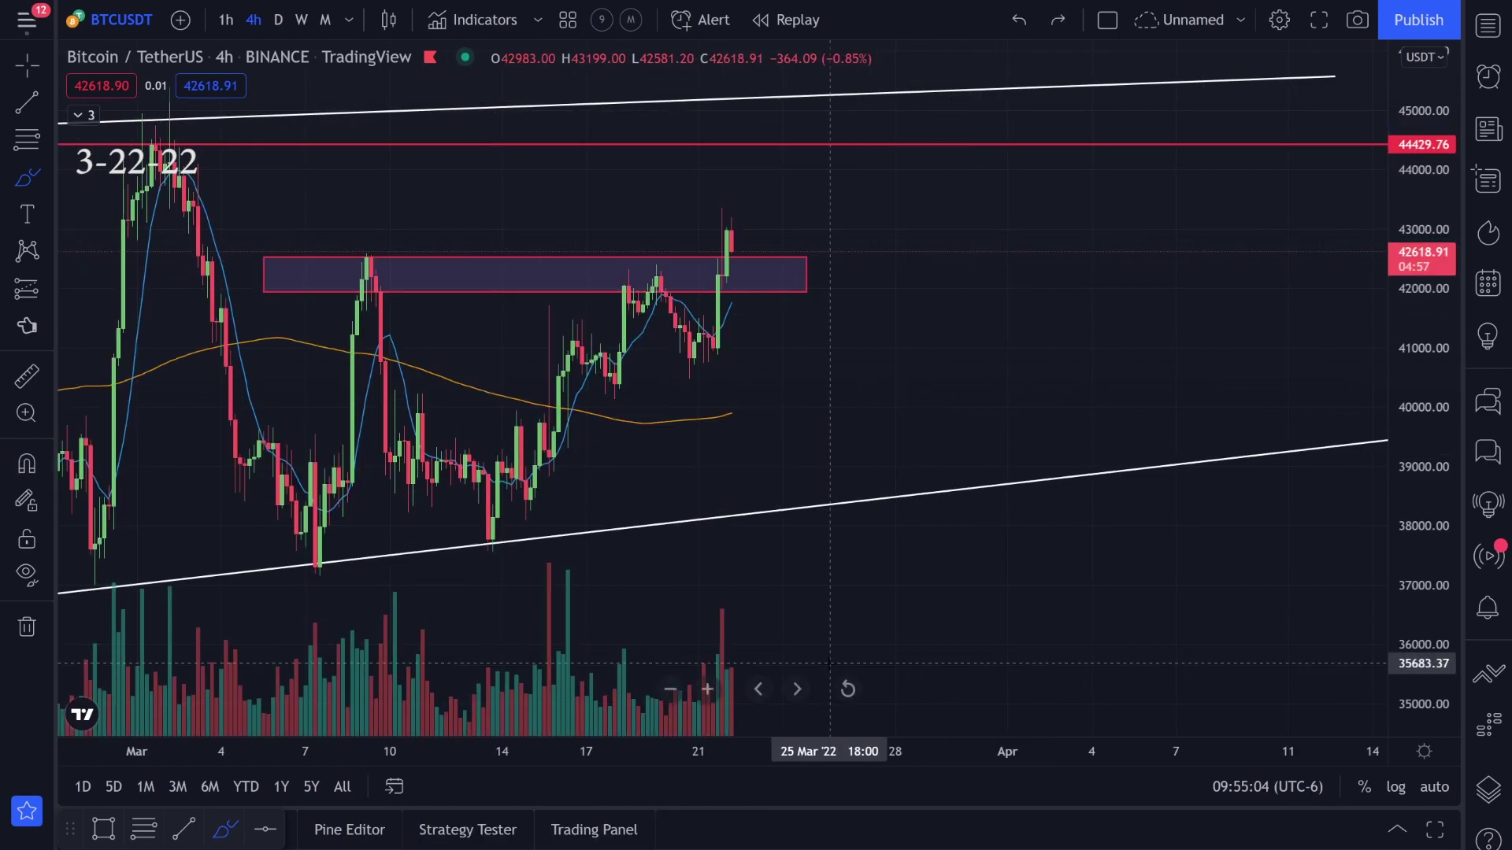
pyautogui.moveTo(737, 607); pyautogui.dragTo(657, 696)
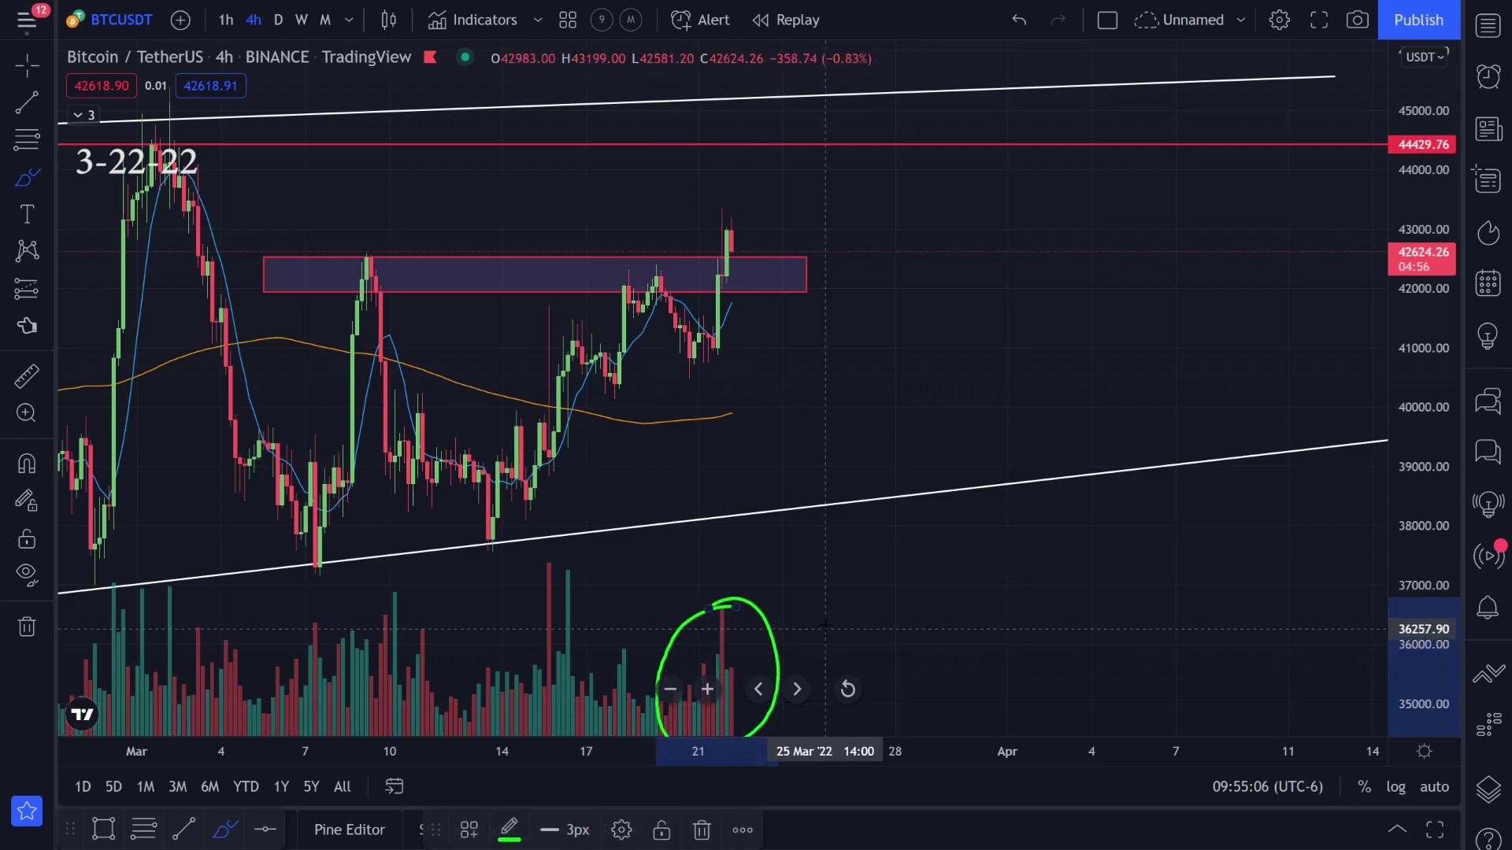
pyautogui.hotkey('ctrl', 'z')
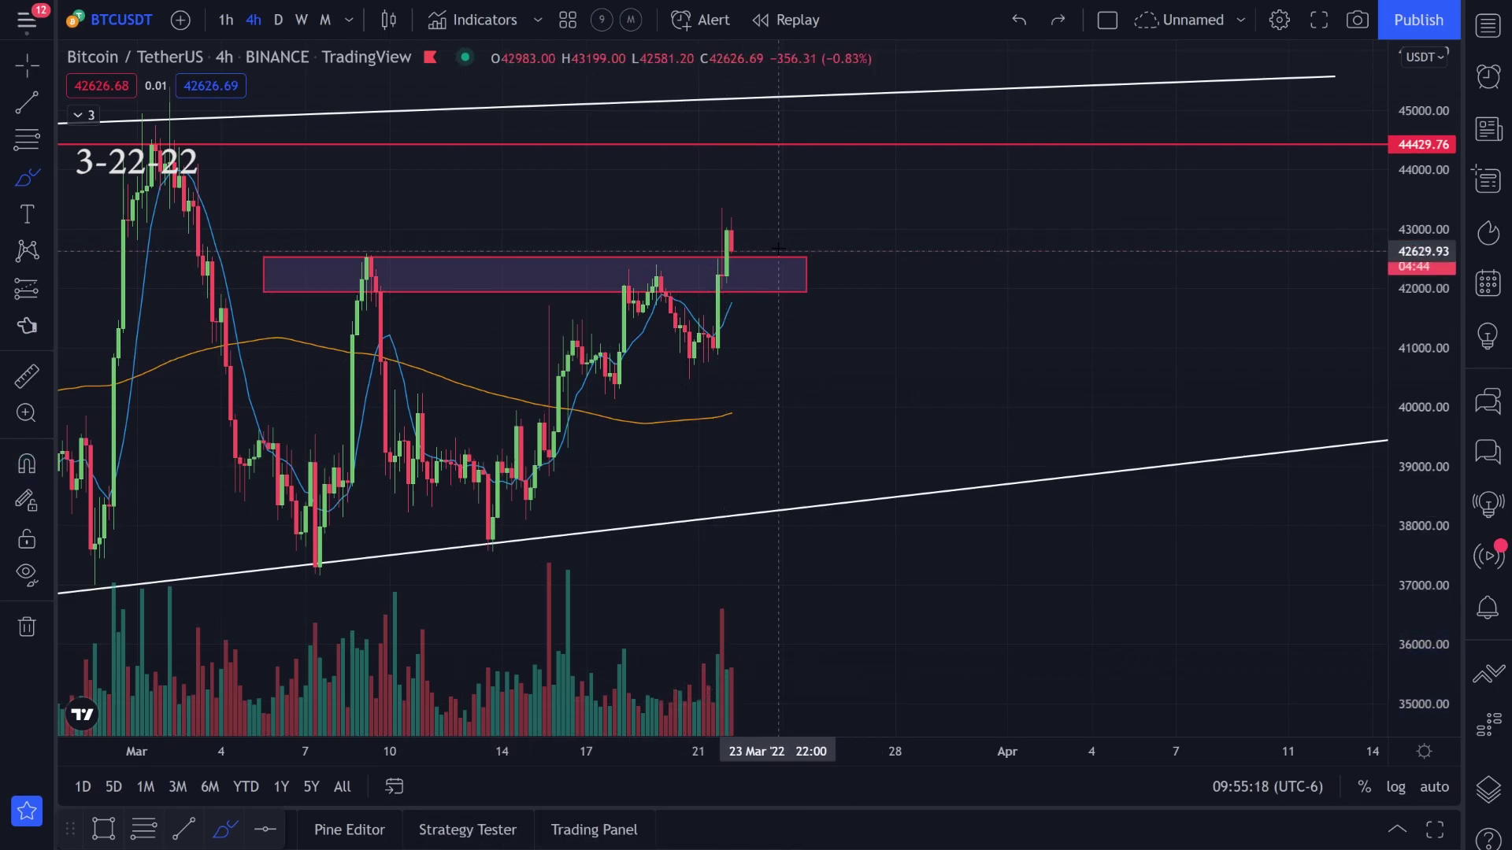
# Outline the purple resistance zone and circle the top candle near 43000 in green.
pyautogui.hscroll(-2, 685, 236)
pyautogui.moveTo(425, 260)
pyautogui.mouseDown()
pyautogui.moveTo(811, 268)
pyautogui.moveTo(440, 266)
pyautogui.mouseUp()
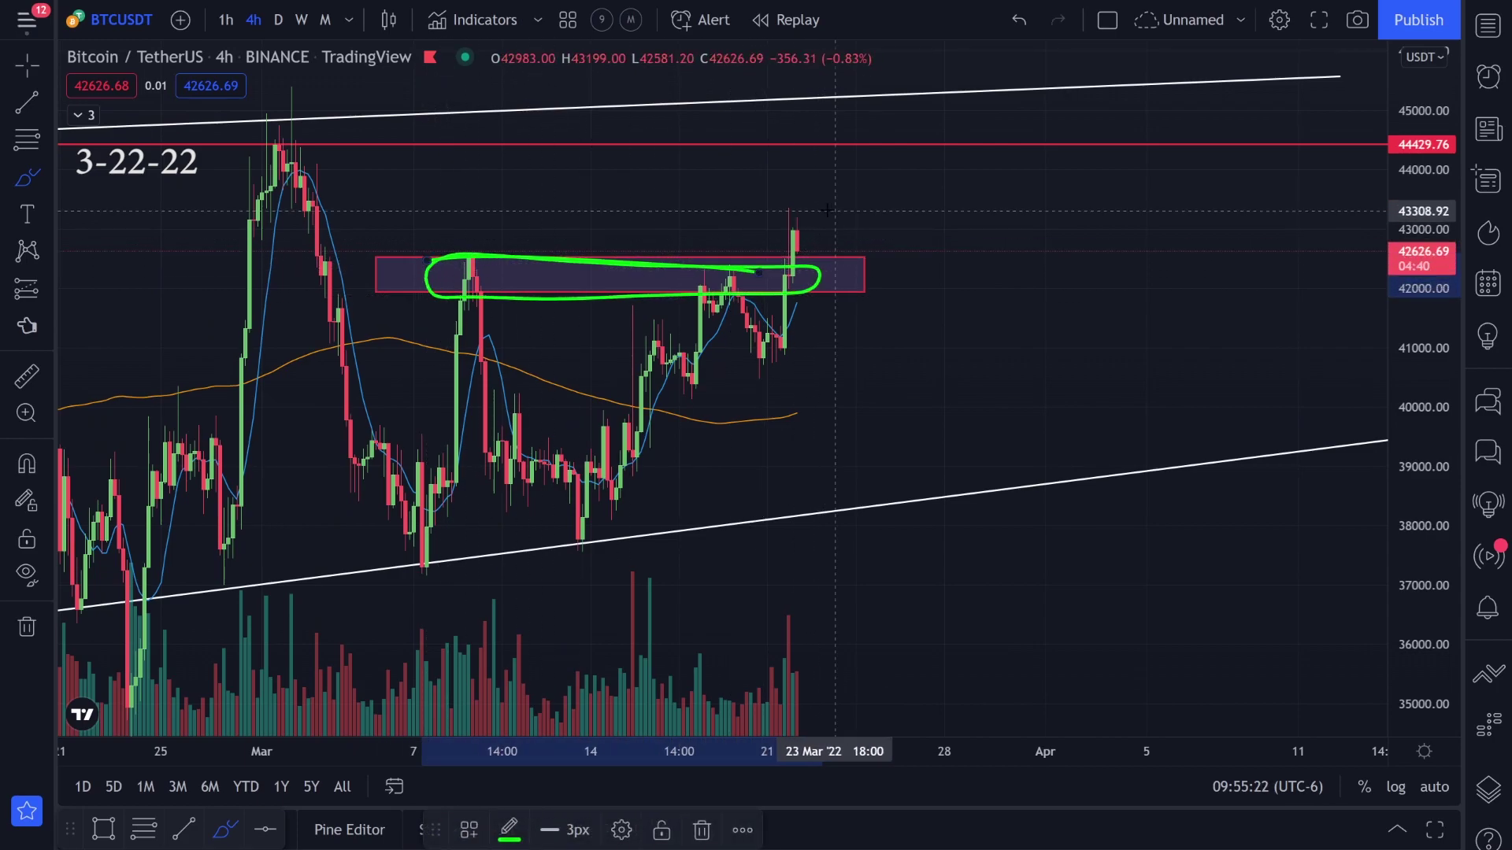
pyautogui.moveTo(827, 211); pyautogui.dragTo(804, 225)
pyautogui.press('Escape')
pyautogui.press('1')
pyautogui.press('d')
pyautogui.press('Return')
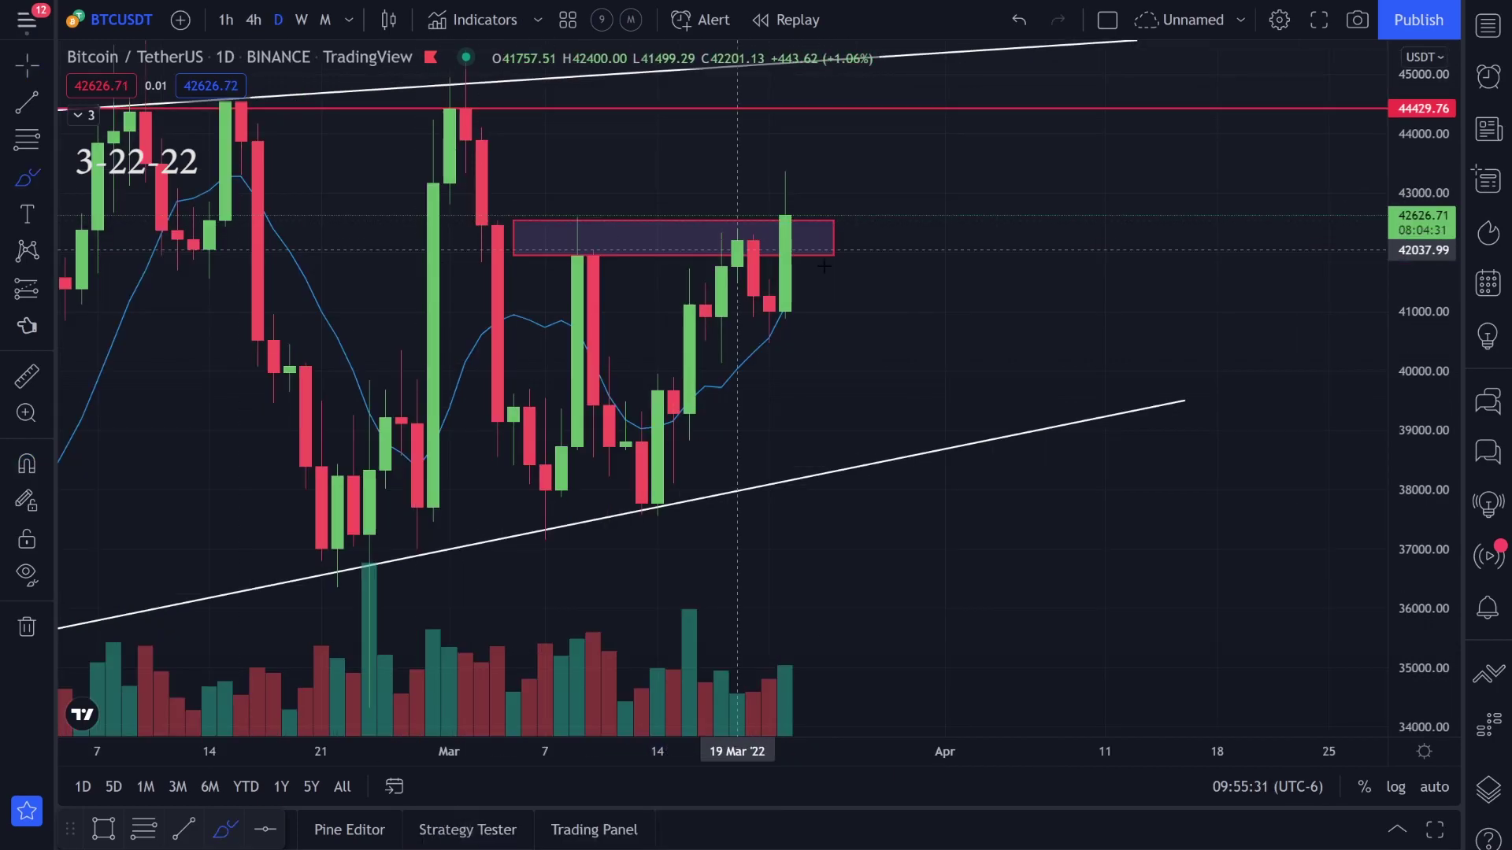
pyautogui.moveTo(797, 281); pyautogui.dragTo(786, 334)
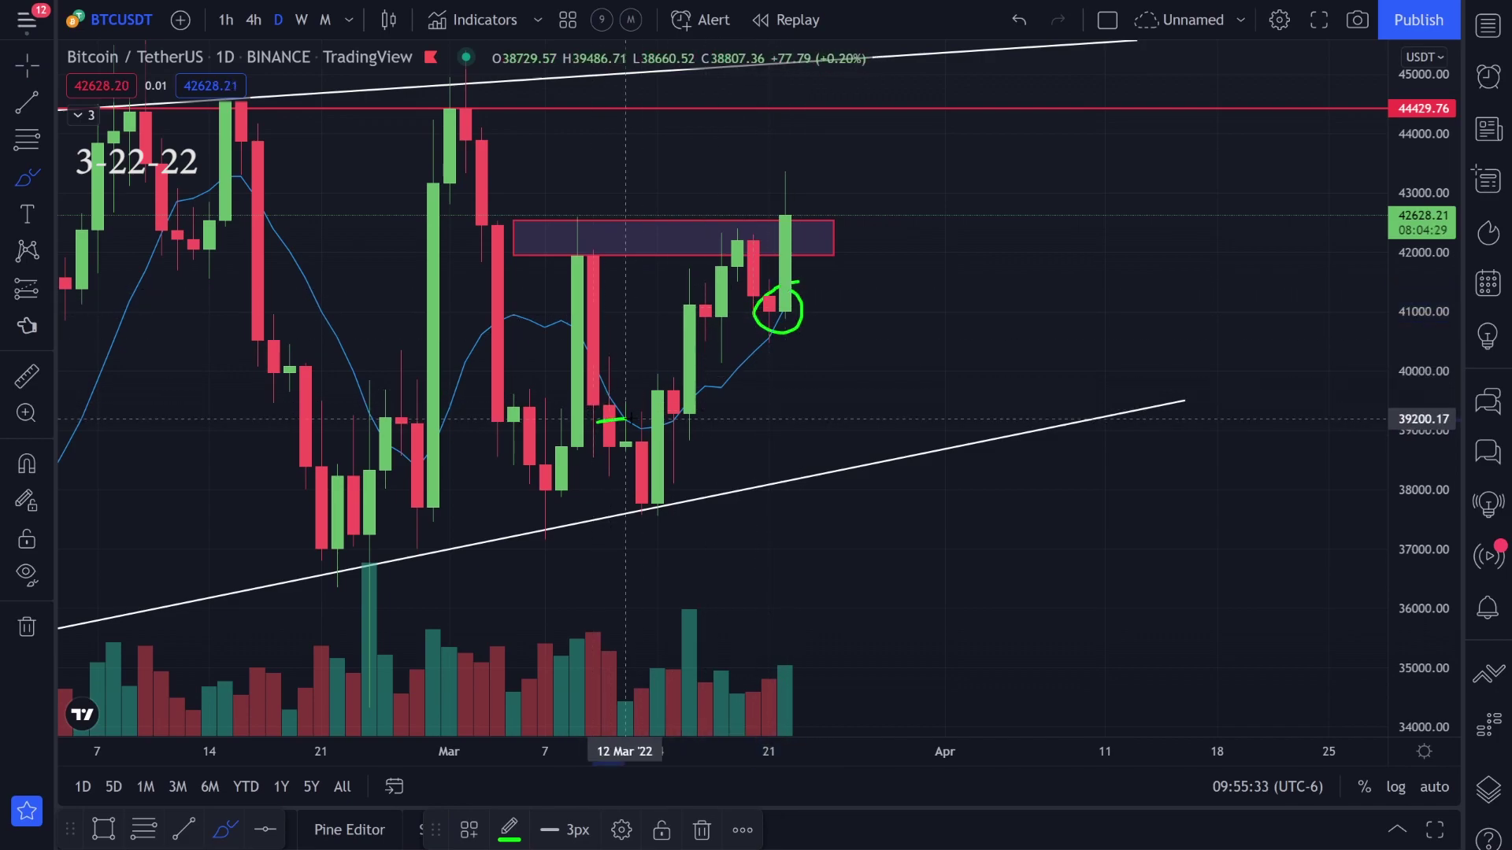
pyautogui.moveTo(598, 421); pyautogui.dragTo(753, 352)
pyautogui.hotkey('ctrl', 'z')
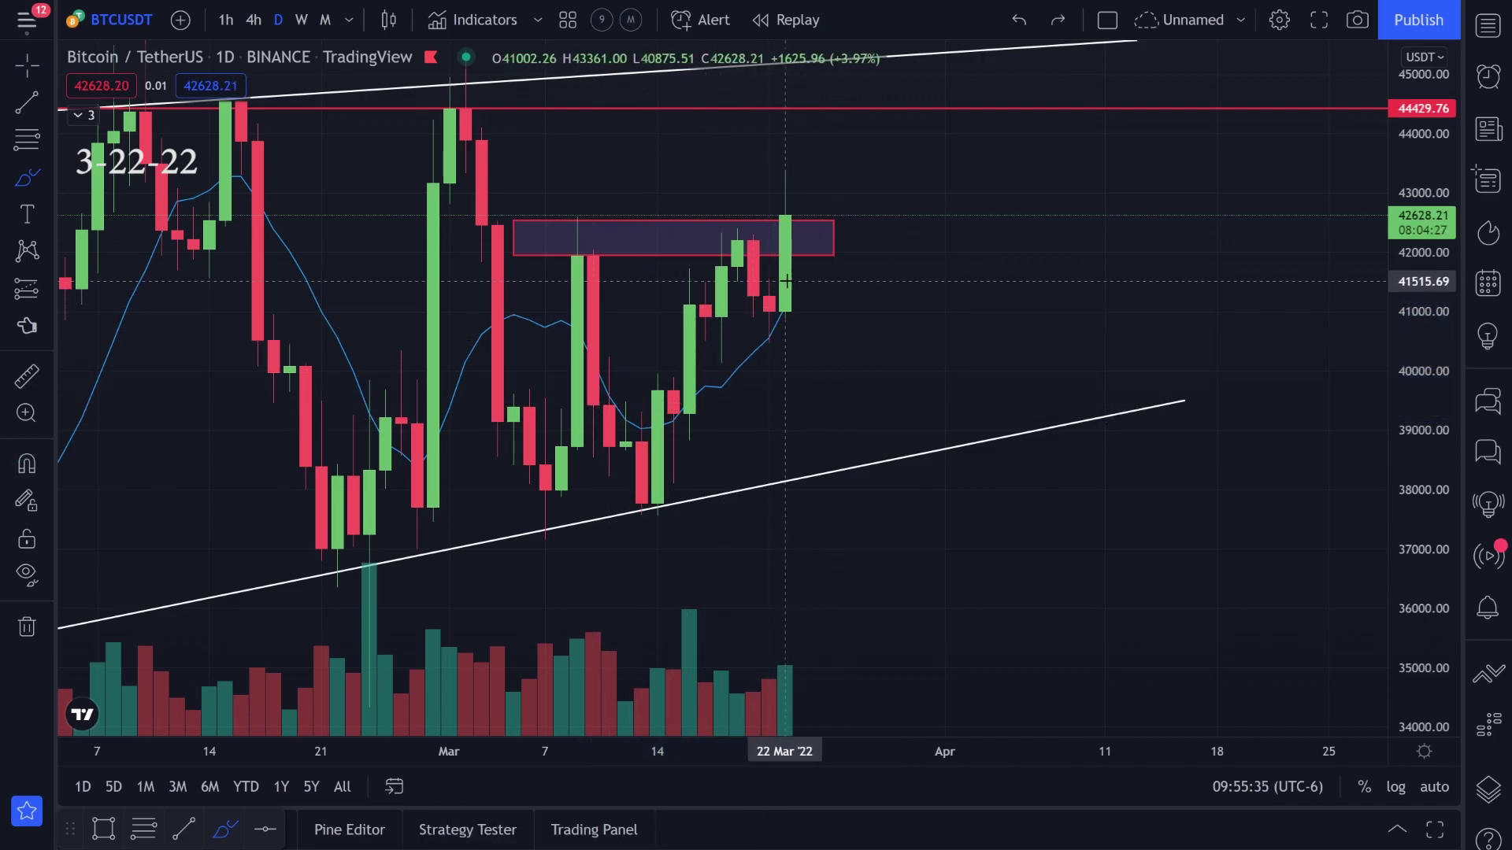
pyautogui.moveTo(786, 282); pyautogui.dragTo(785, 282)
pyautogui.moveTo(723, 359)
pyautogui.mouseDown()
pyautogui.moveTo(681, 411)
pyautogui.moveTo(788, 306)
pyautogui.mouseUp()
pyautogui.hotkey('ctrl', 'z')
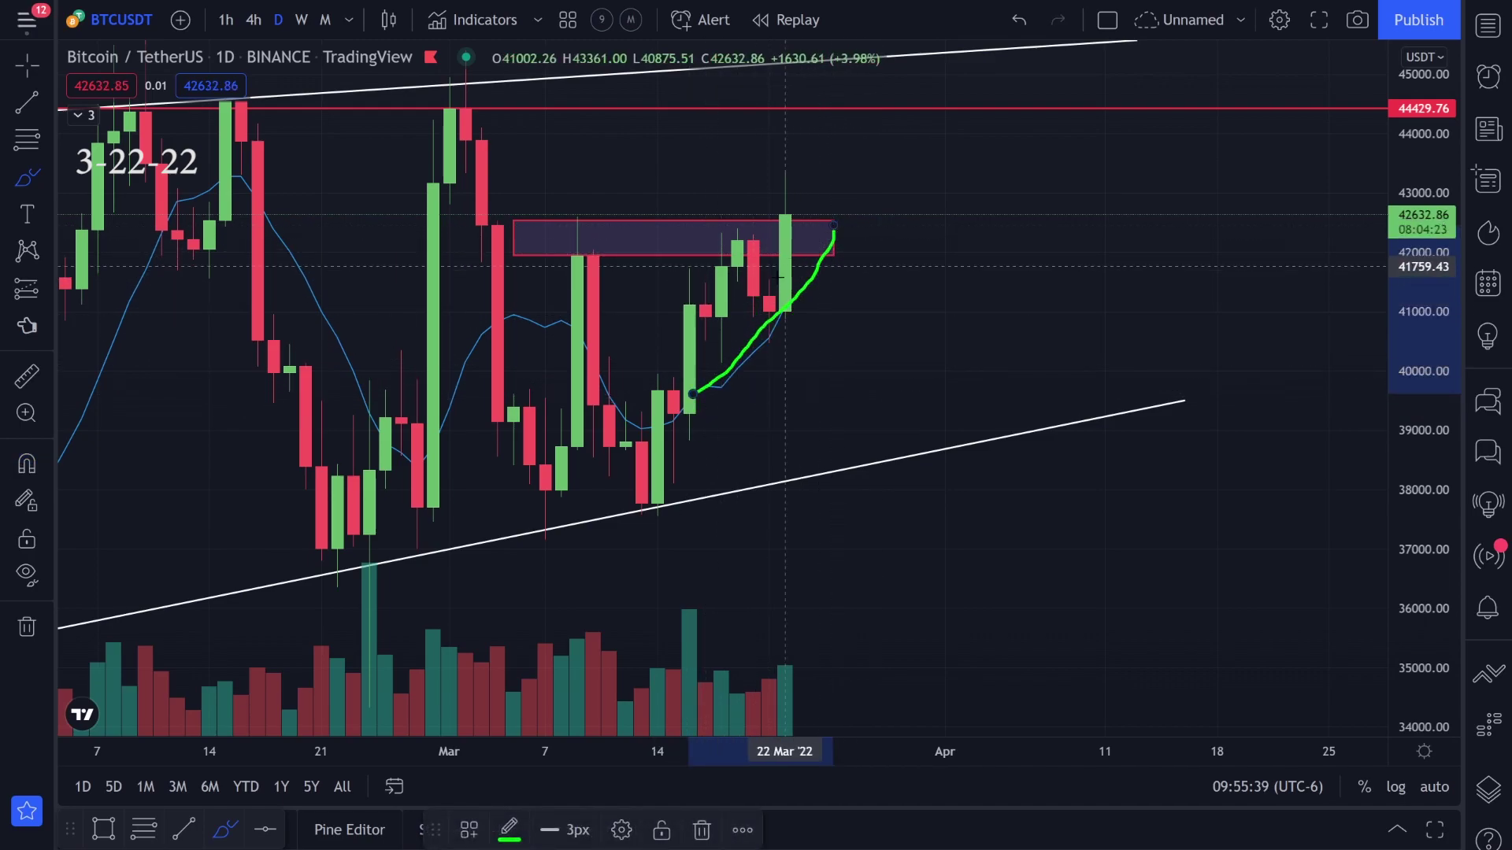
pyautogui.hotkey('ctrl', 'z')
pyautogui.hotkey('ctrl', 'z')
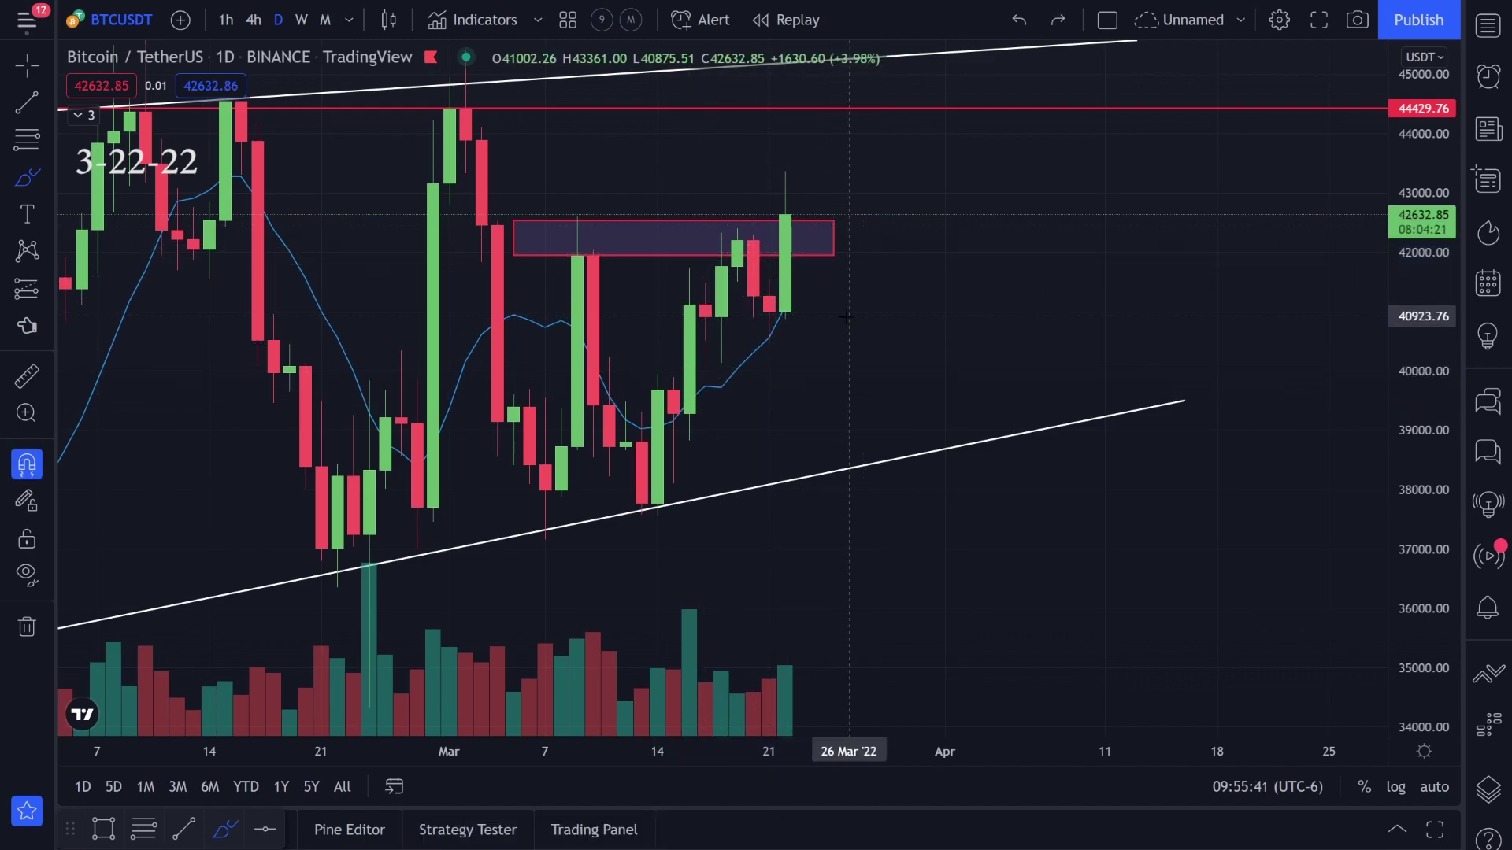
pyautogui.moveTo(643, 429); pyautogui.dragTo(699, 312)
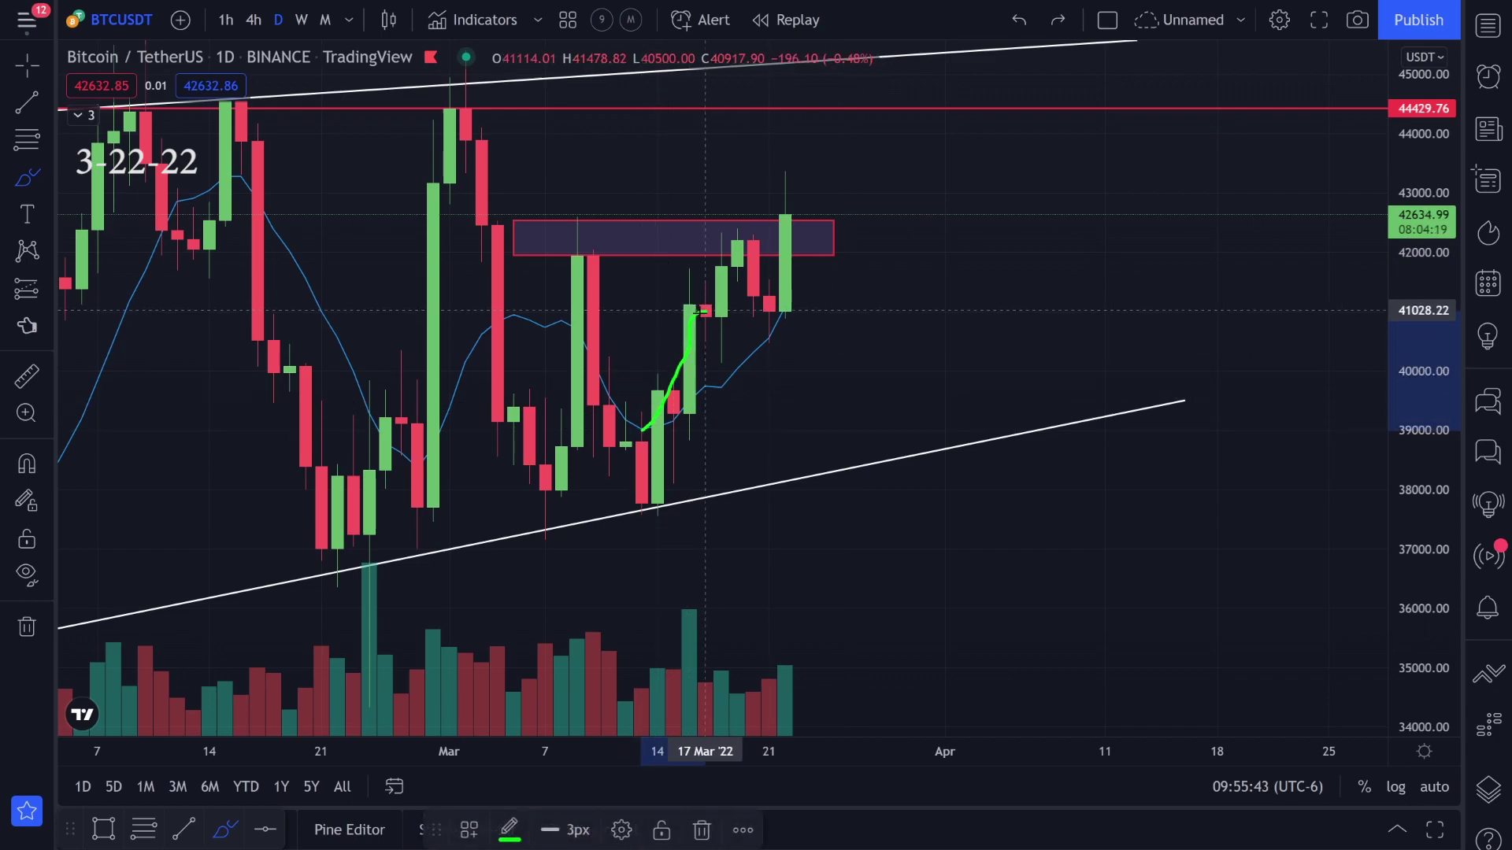
pyautogui.moveTo(817, 208); pyautogui.dragTo(836, 193)
pyautogui.hotkey('ctrl', 'z')
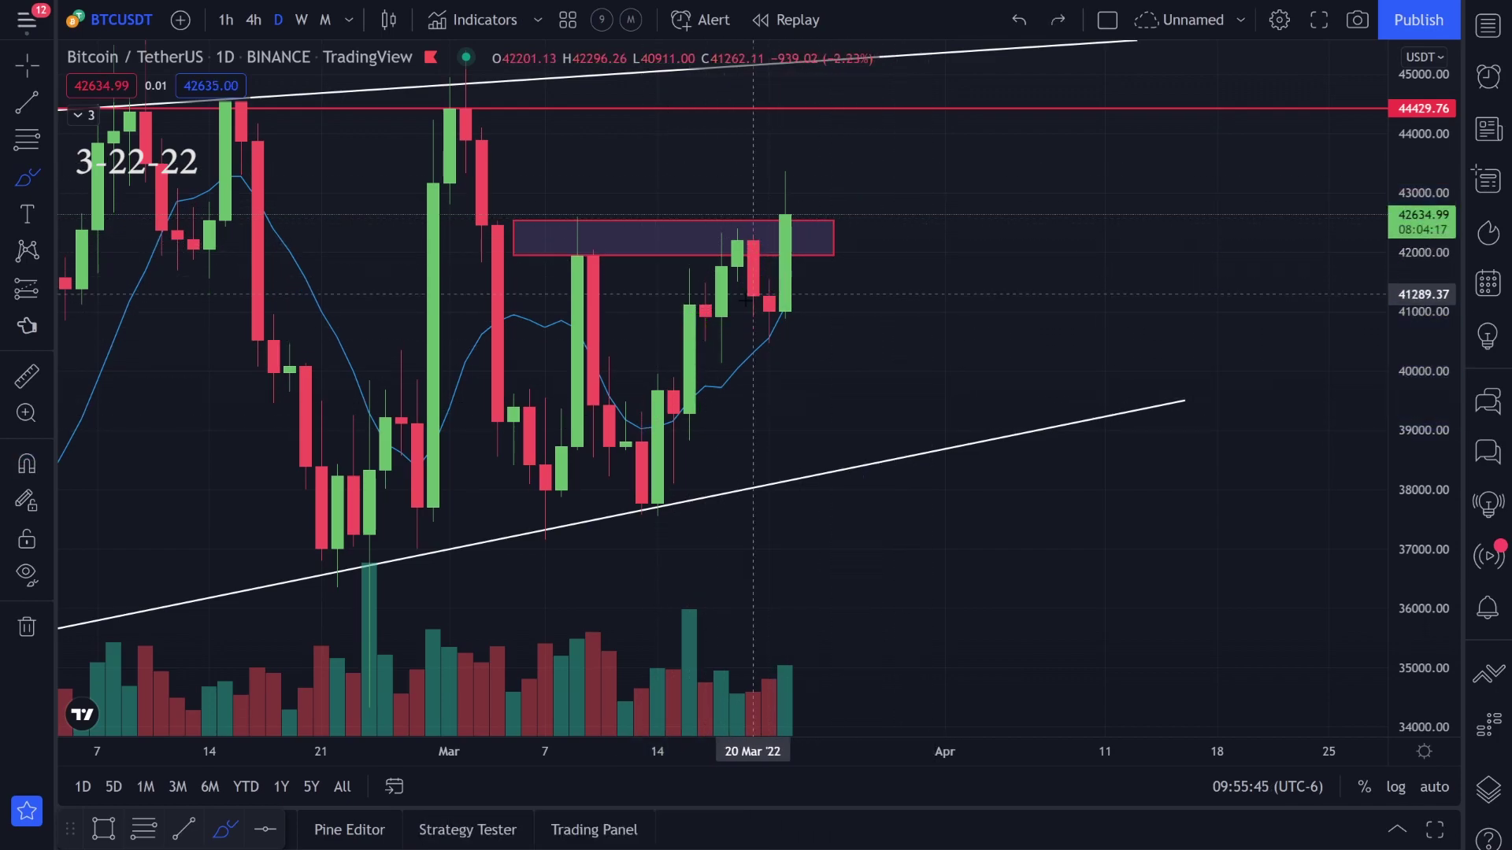
pyautogui.moveTo(787, 293); pyautogui.dragTo(882, 102)
pyautogui.hotkey('ctrl', 'z')
pyautogui.hotkey('ctrl', 'z')
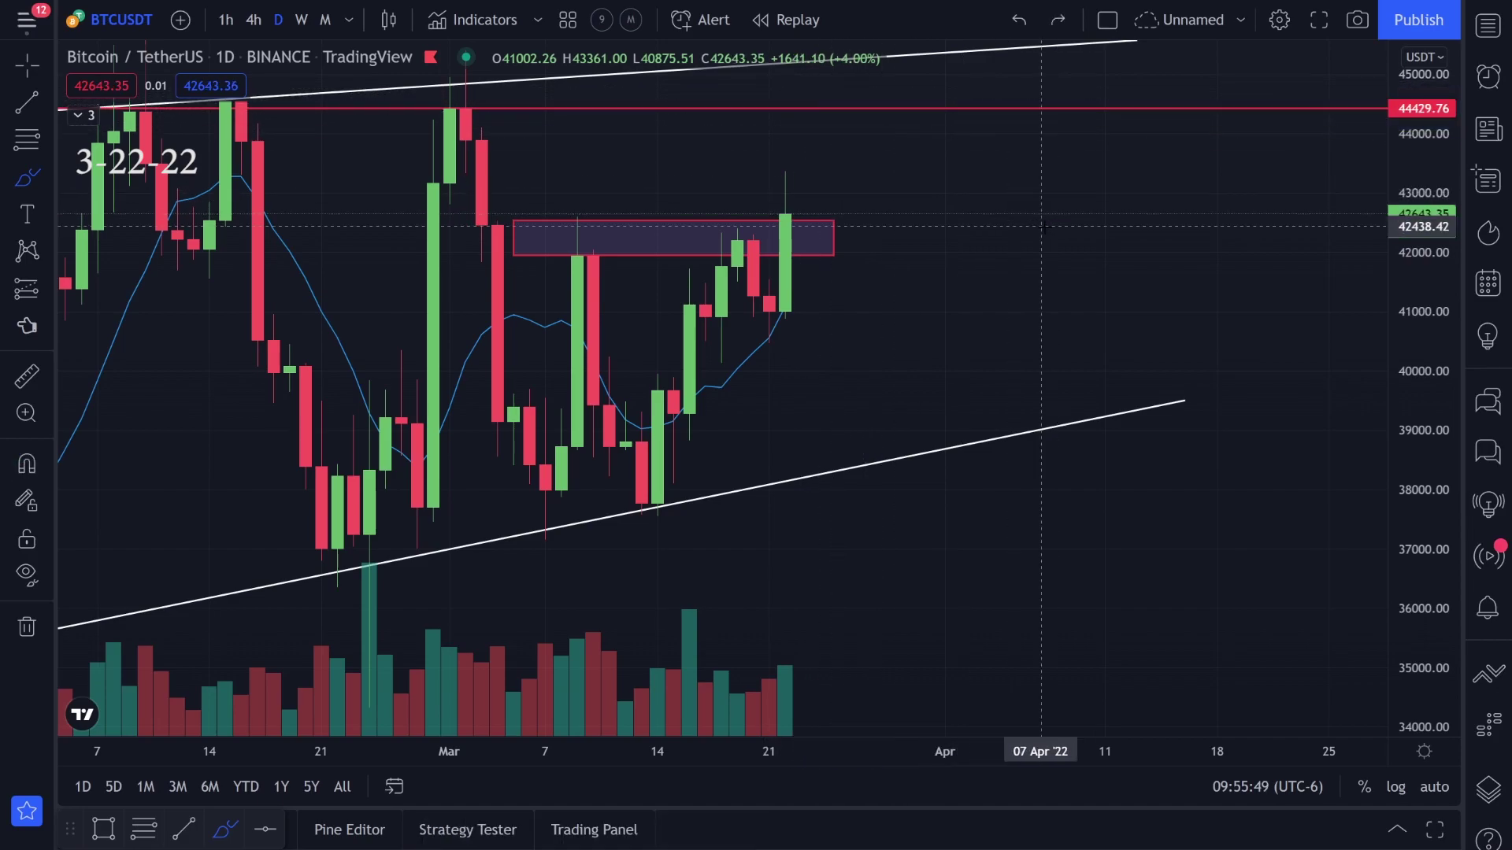
# On the zoomed-out daily chart, remove the green loops, circles and ticks at the upper trendline.
pyautogui.scroll(-5, 976, 197)
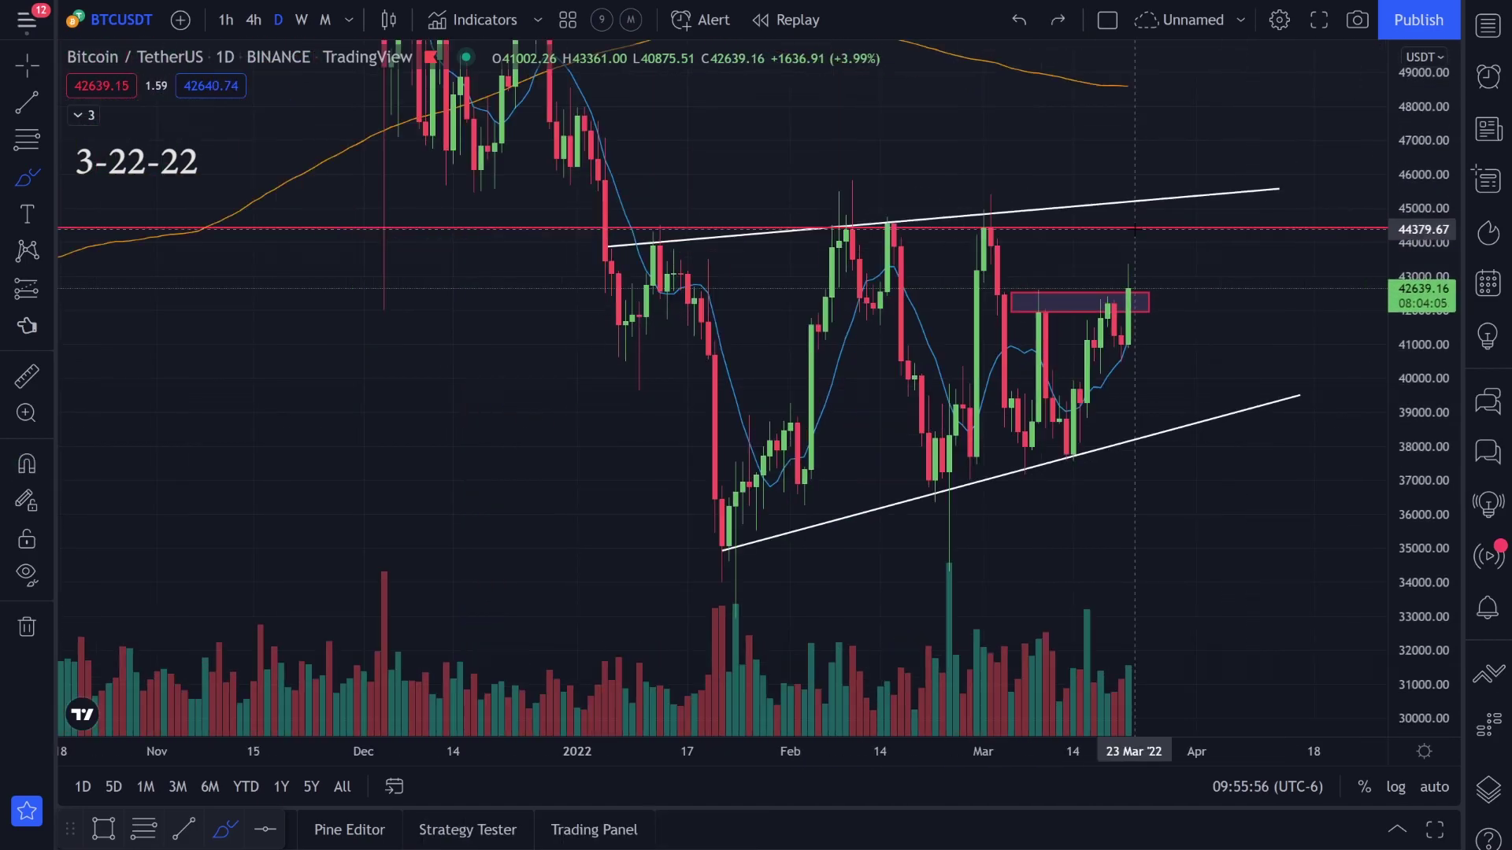
pyautogui.moveTo(1136, 213)
pyautogui.mouseDown()
pyautogui.moveTo(1141, 239)
pyautogui.moveTo(1122, 203)
pyautogui.mouseUp()
pyautogui.hotkey('ctrl', 'z')
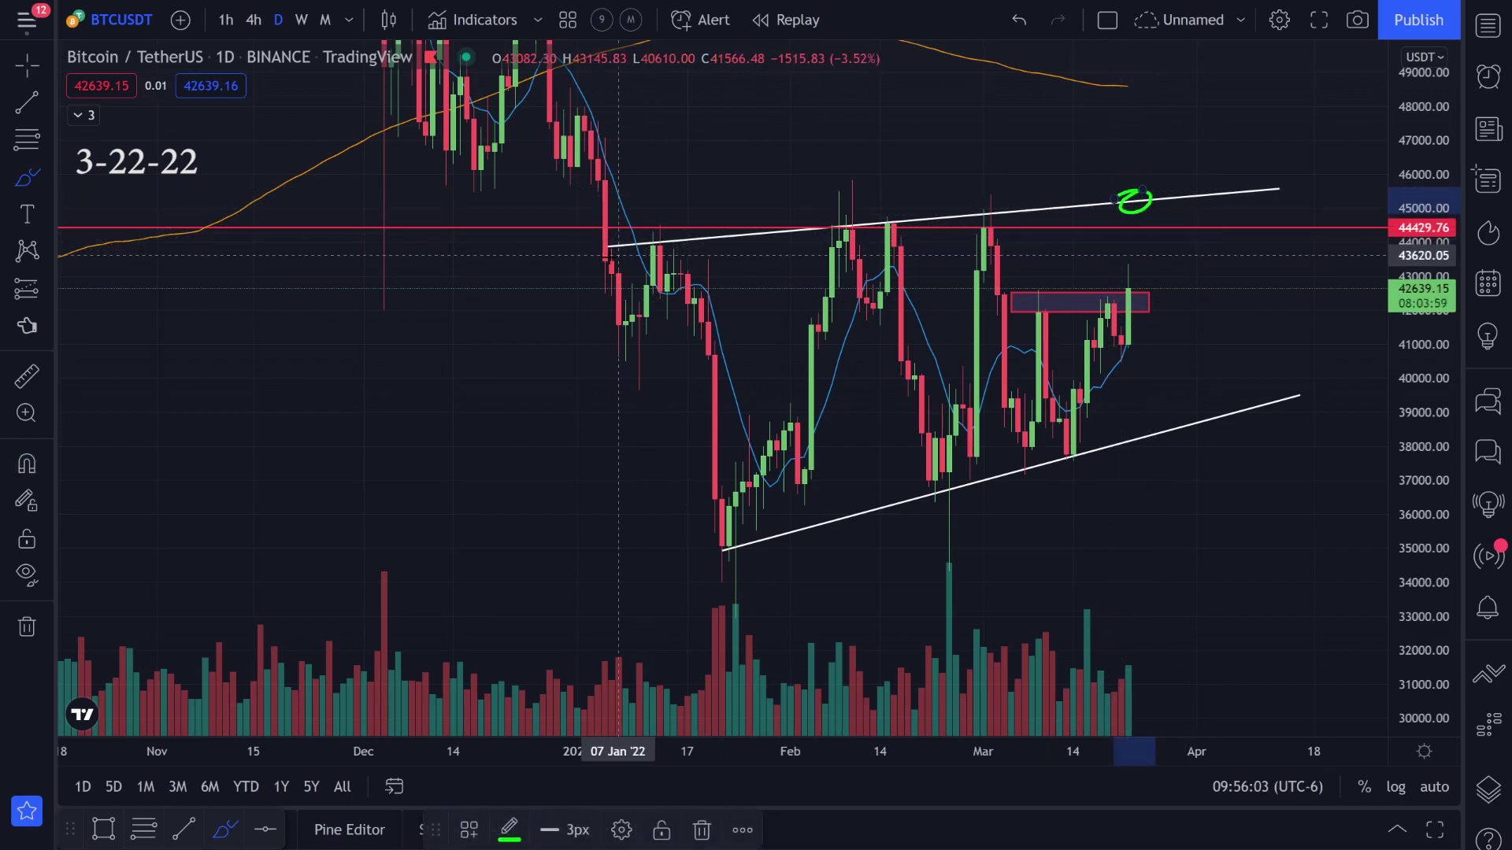
pyautogui.hotkey('ctrl', 'z')
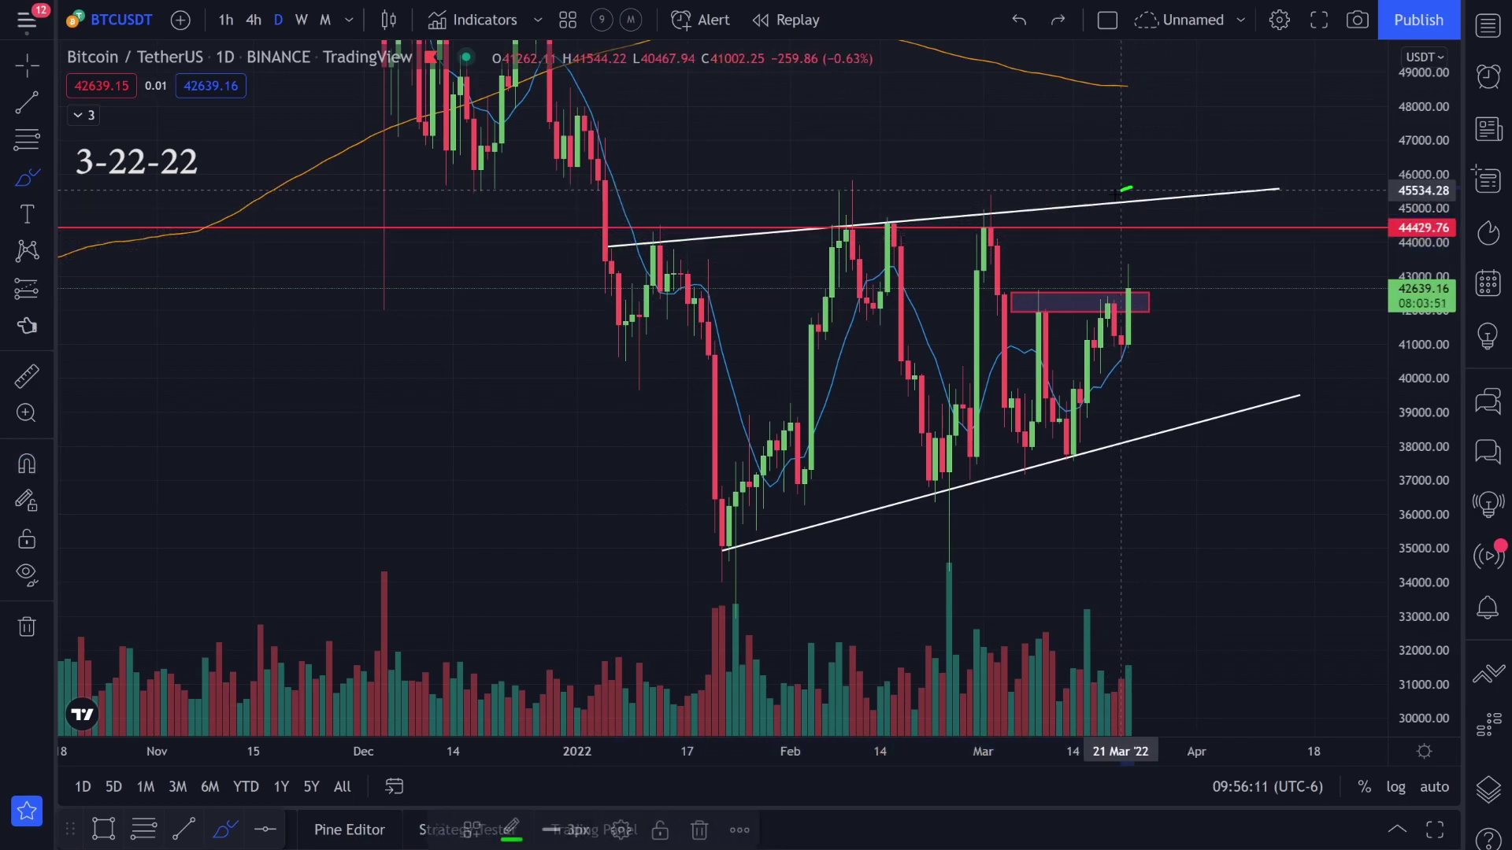
pyautogui.hotkey('ctrl', 'z')
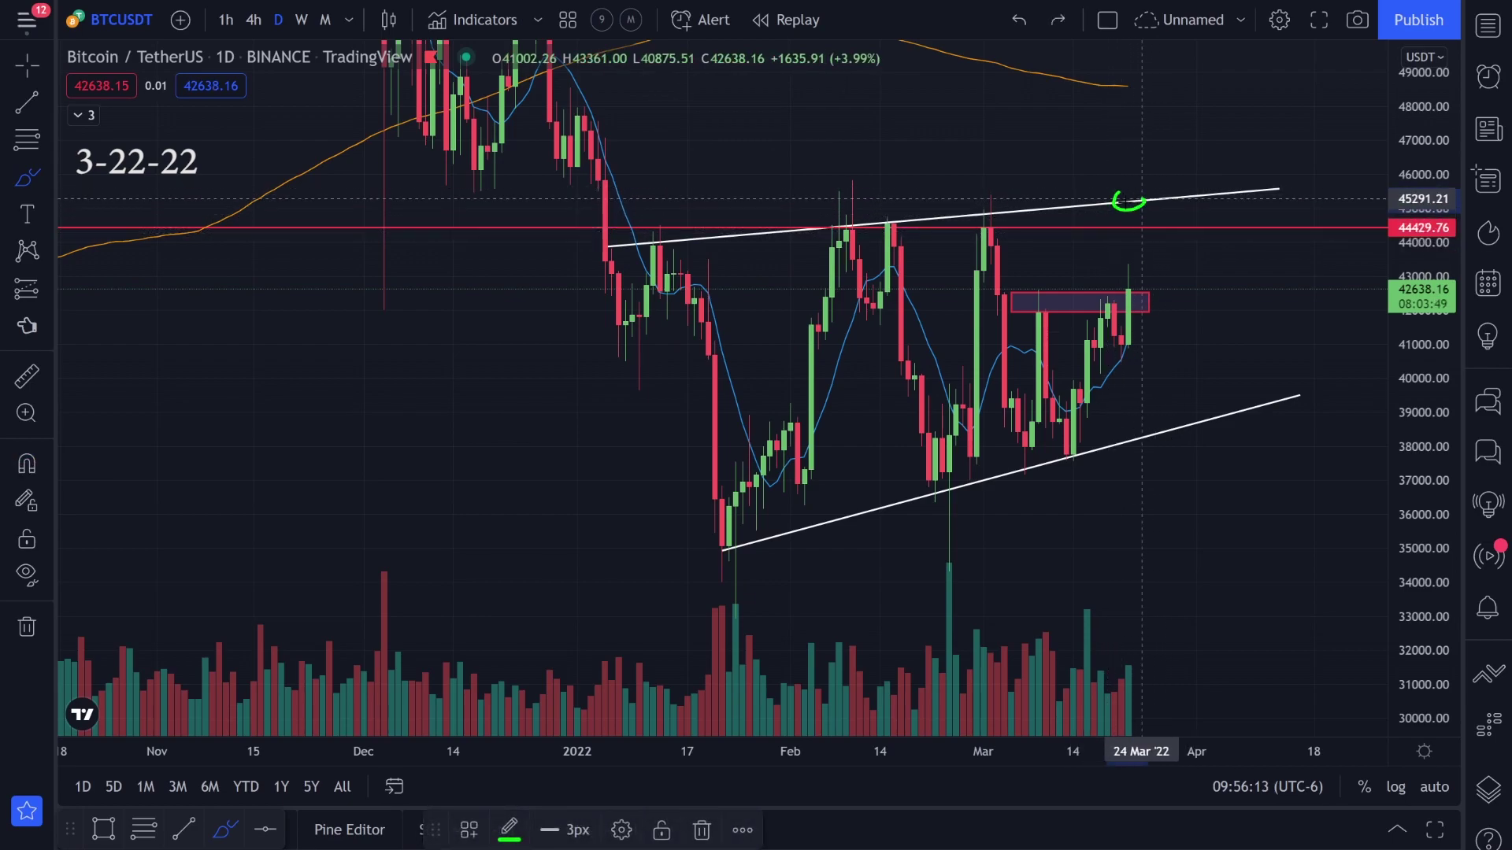
pyautogui.hotkey('ctrl', 'z')
pyautogui.moveTo(1134, 191)
pyautogui.mouseDown()
pyautogui.moveTo(1107, 227)
pyautogui.moveTo(1129, 223)
pyautogui.mouseUp()
pyautogui.hotkey('ctrl', 'z')
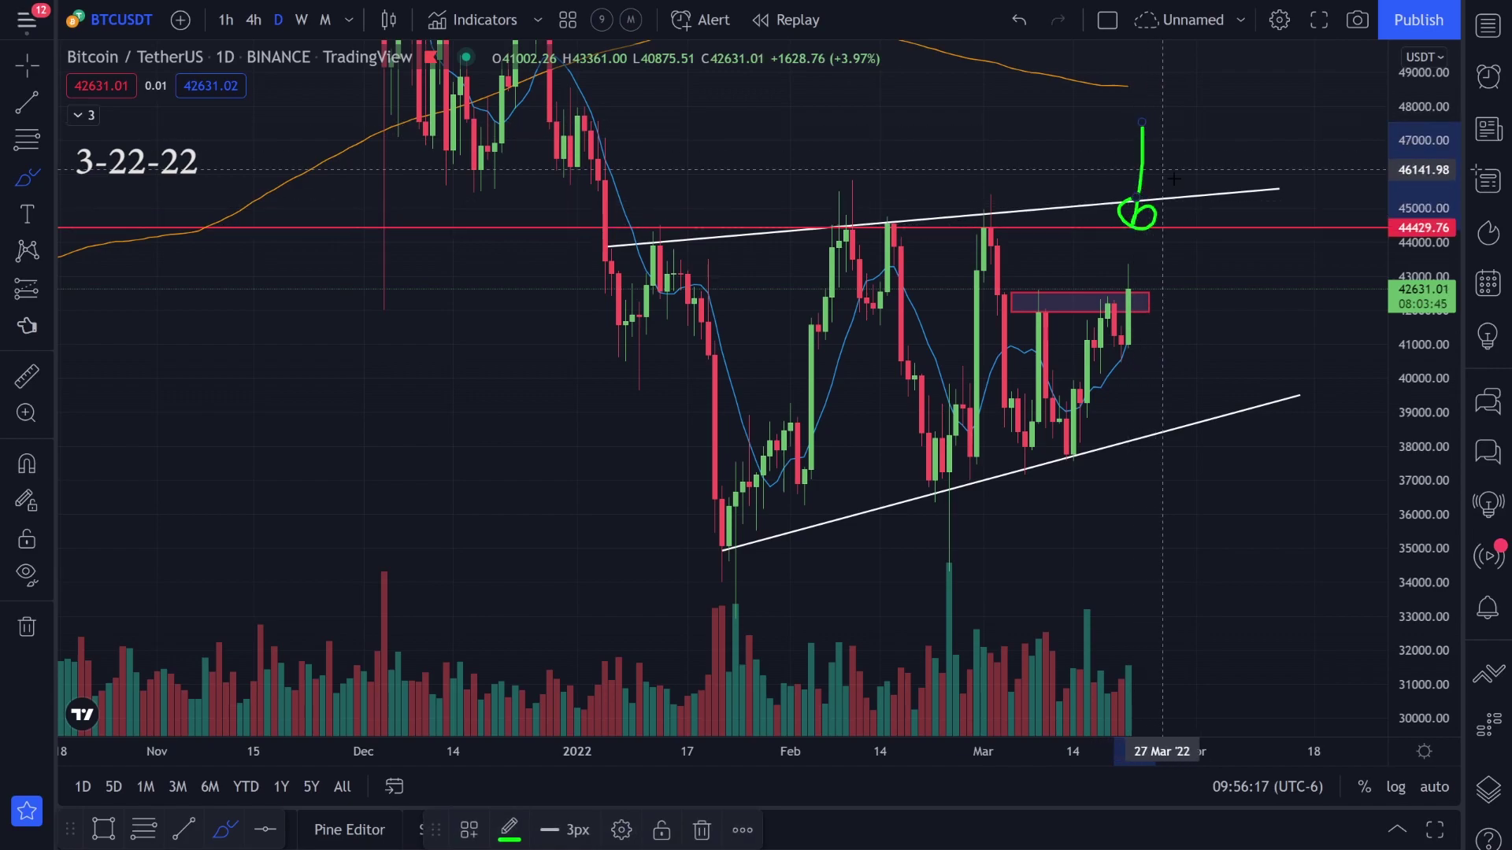
pyautogui.hotkey('ctrl', 'z')
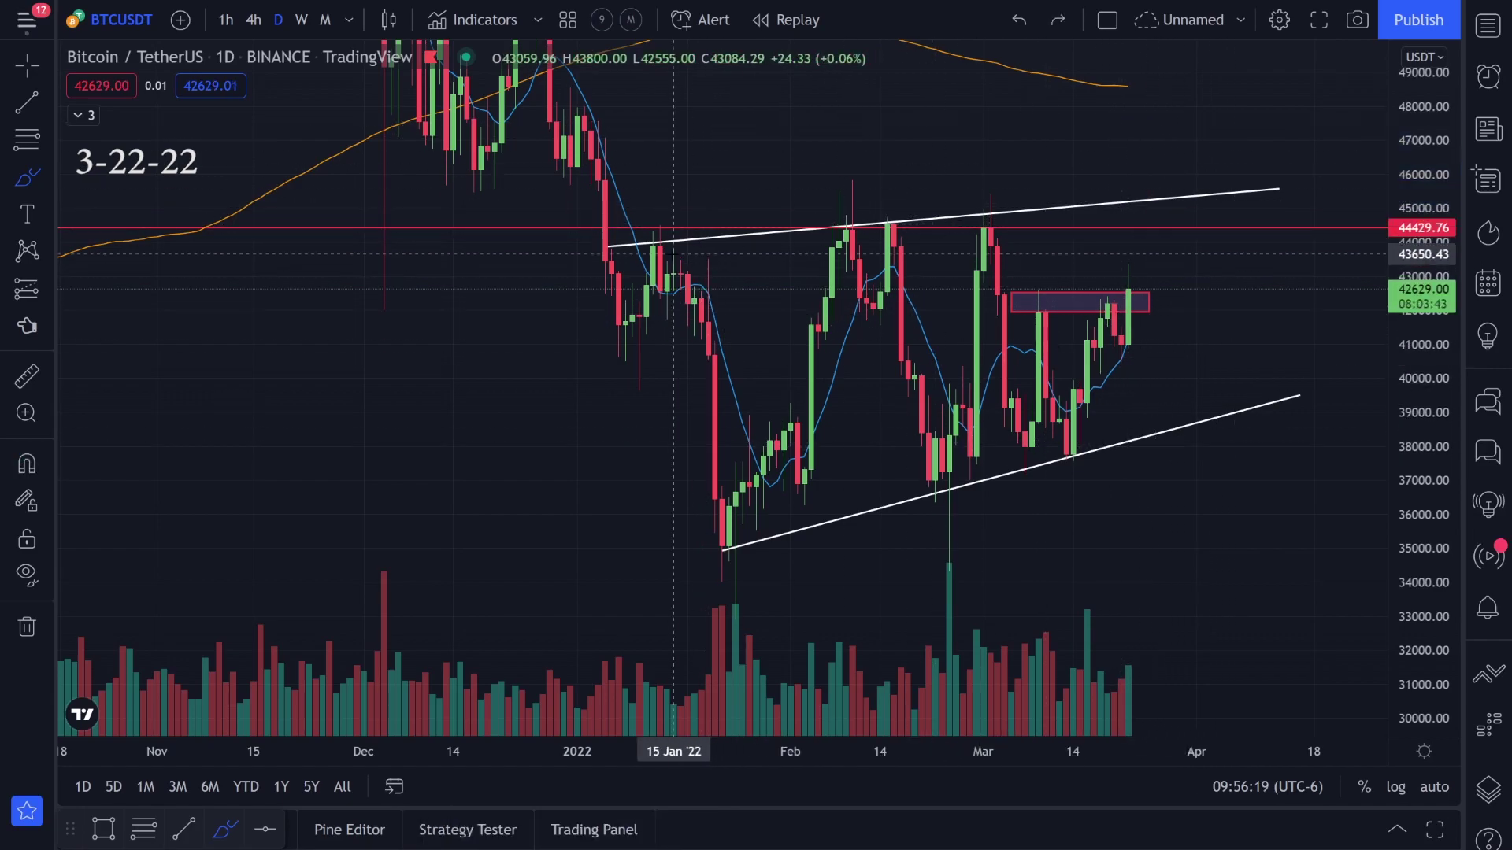
# Trace the wedge's price swings as green zigzags twice, undoing both attempts.
pyautogui.moveTo(675, 252)
pyautogui.mouseDown()
pyautogui.moveTo(816, 413)
pyautogui.moveTo(943, 406)
pyautogui.moveTo(1147, 253)
pyautogui.mouseUp()
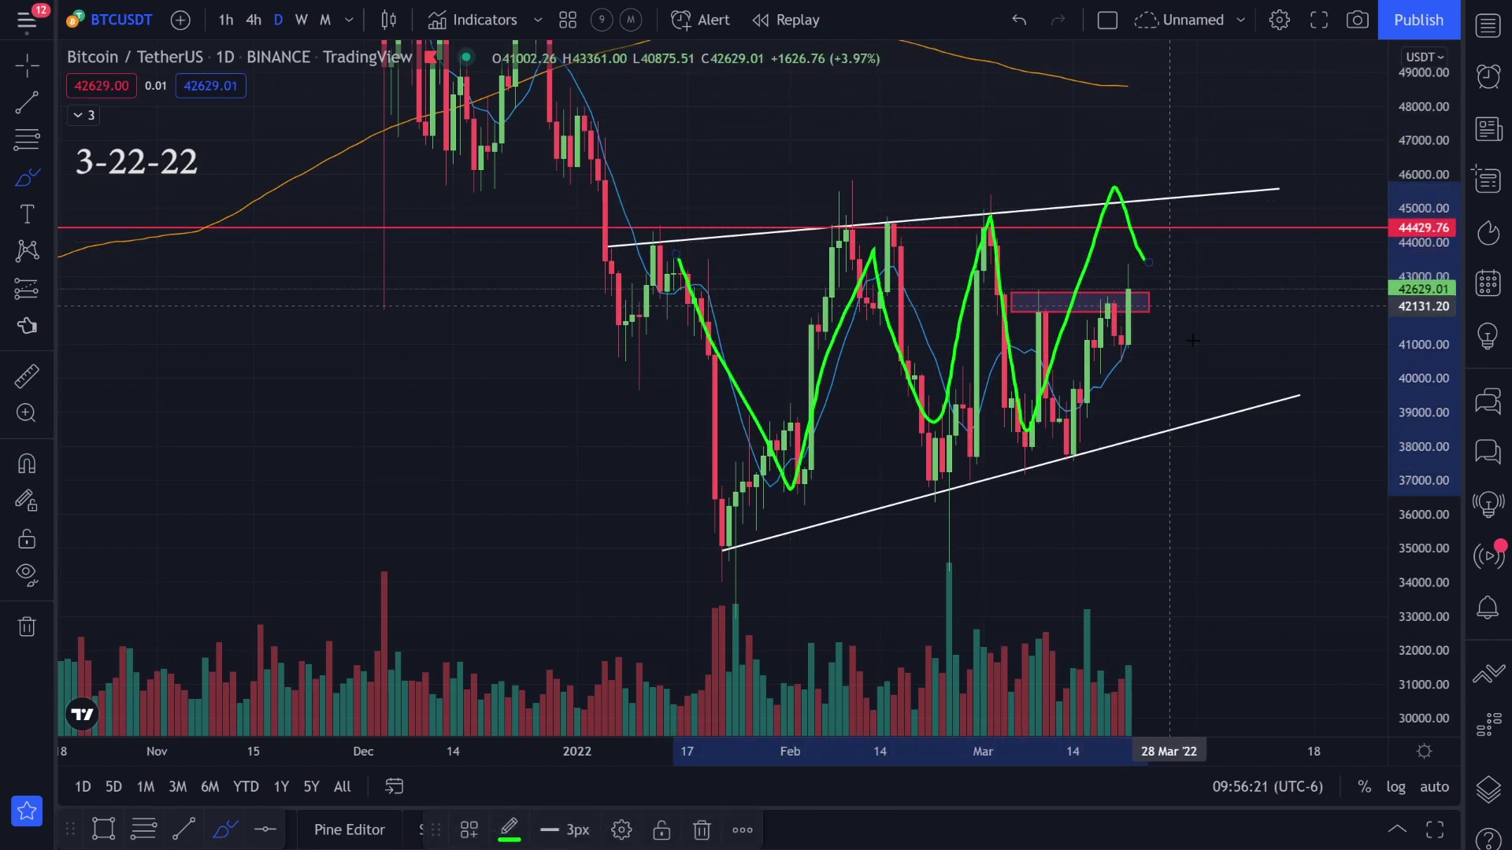
pyautogui.hotkey('ctrl', 'z')
pyautogui.moveTo(656, 272)
pyautogui.mouseDown()
pyautogui.moveTo(709, 362)
pyautogui.moveTo(880, 264)
pyautogui.moveTo(1232, 214)
pyautogui.moveTo(1196, 203)
pyautogui.moveTo(1197, 101)
pyautogui.mouseUp()
pyautogui.hotkey('ctrl', 'z')
# Discard the green hooks near the wedge lines and draw a green line rising from the March low.
pyautogui.moveTo(1193, 421); pyautogui.dragTo(1224, 390)
pyautogui.hotkey('ctrl', 'z')
pyautogui.hotkey('ctrl', 'z')
pyautogui.scroll(3, 1225, 403)
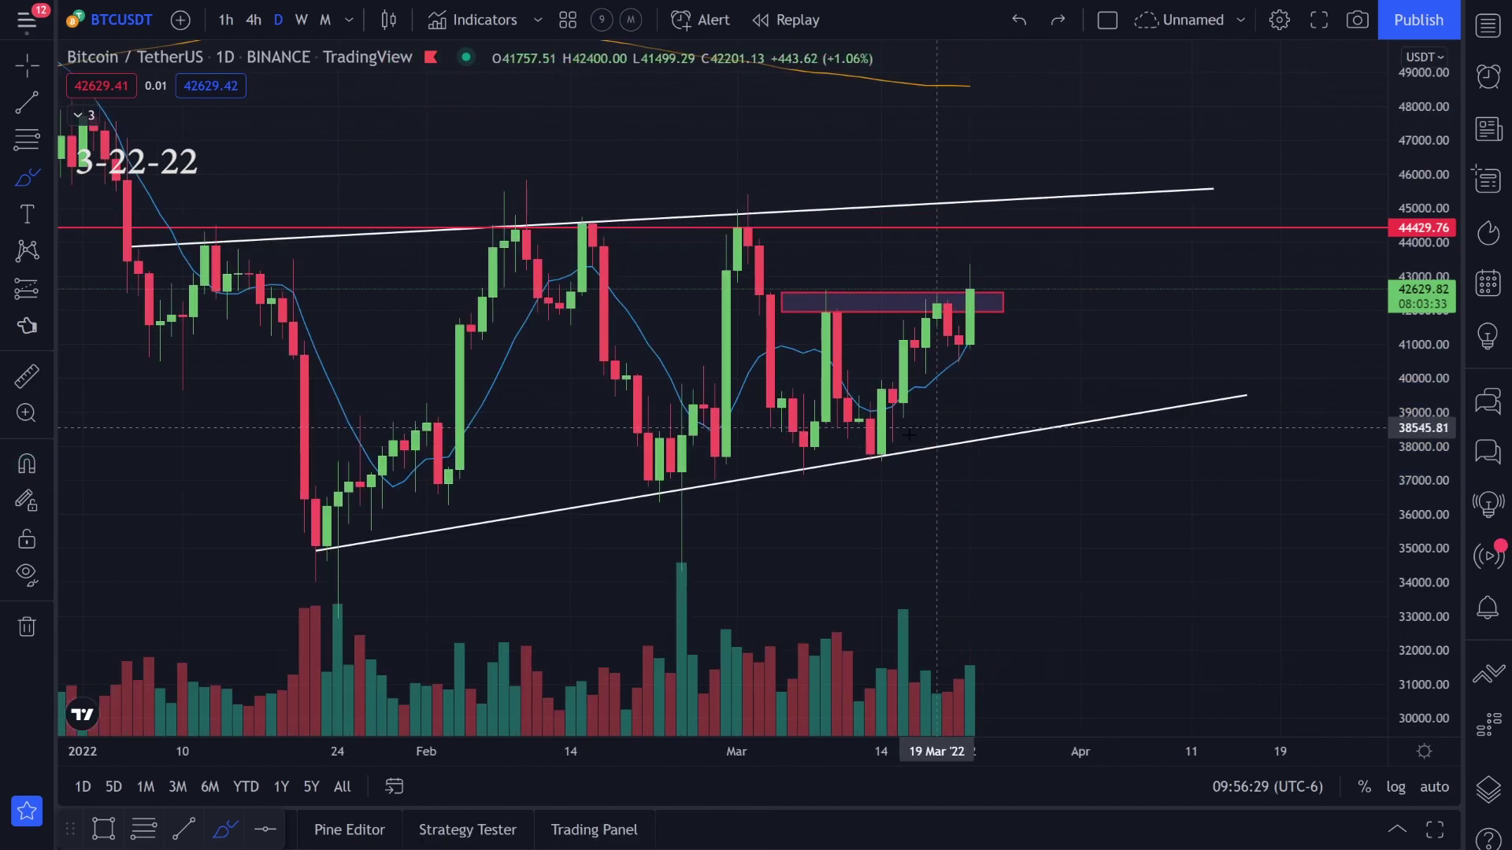
pyautogui.moveTo(862, 442); pyautogui.dragTo(981, 273)
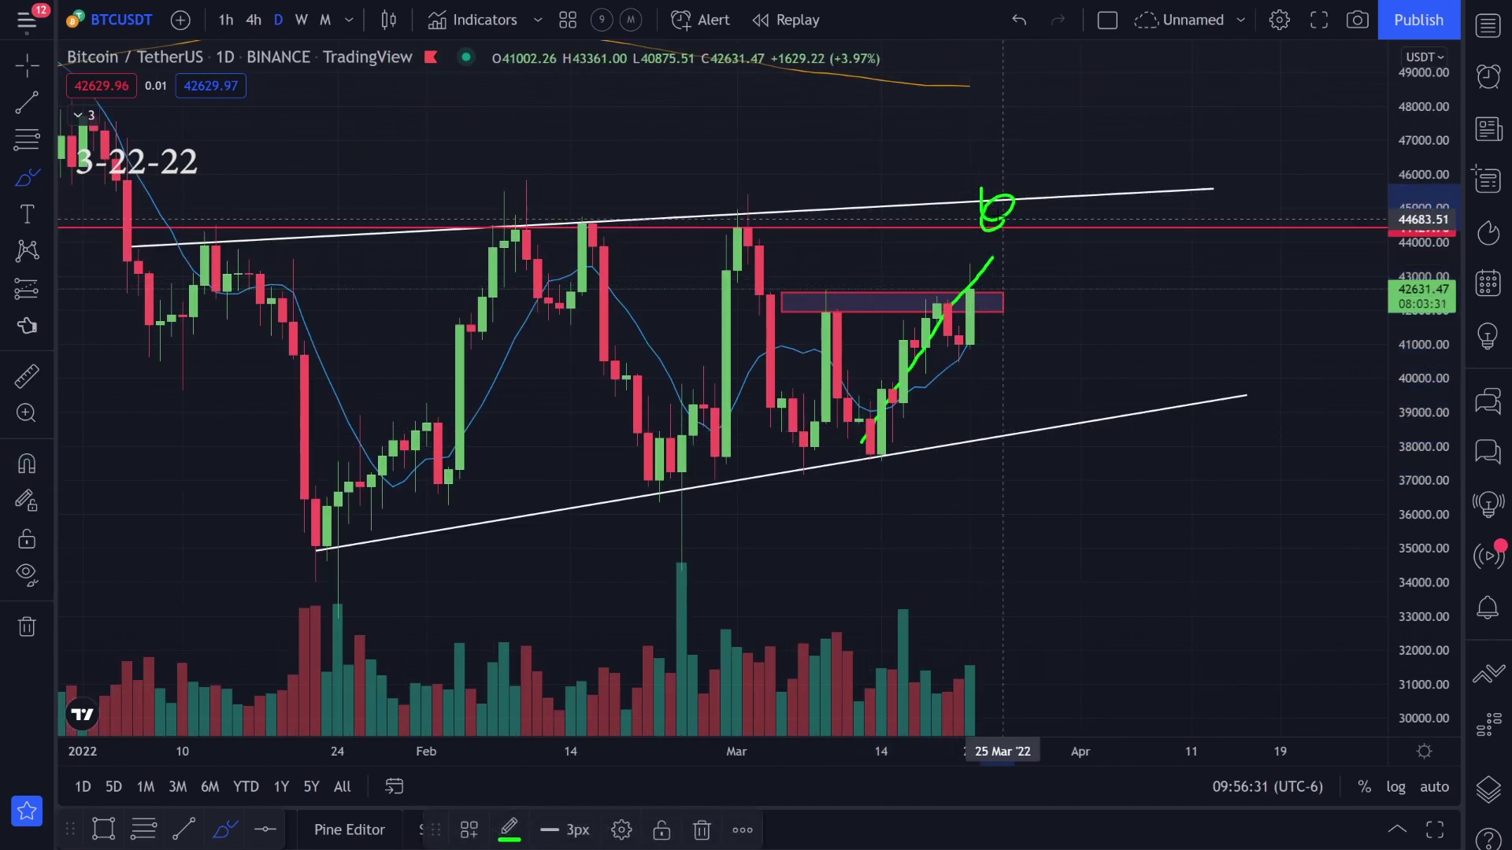